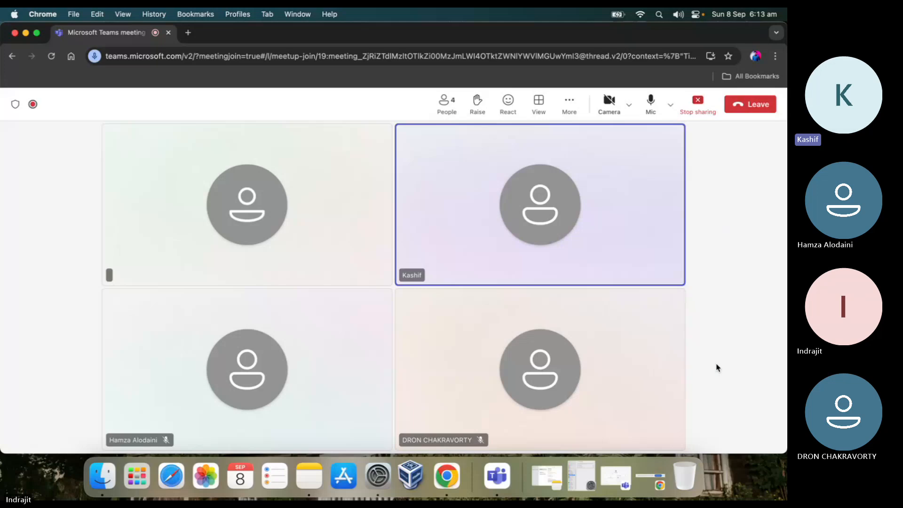
View the existing virtual machine in Oracle VM VirtualBox Manager, then minimize its window
left_click(421, 472)
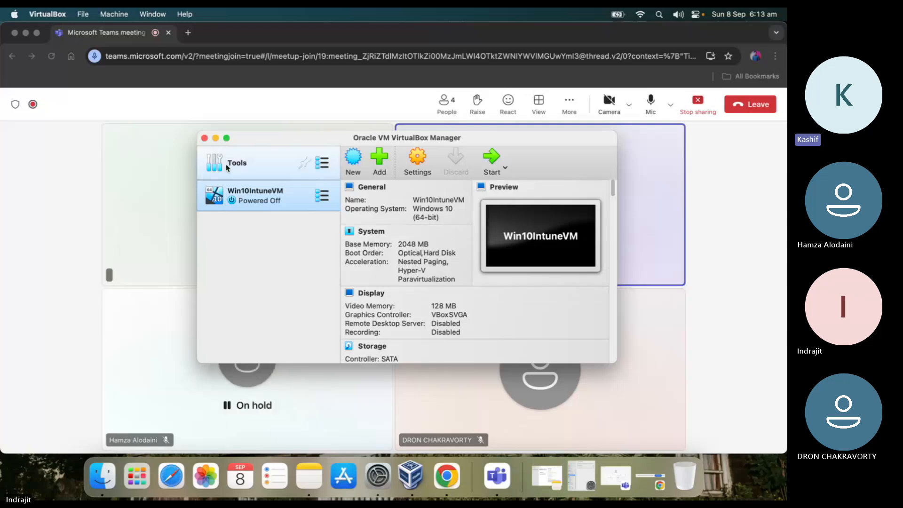
left_click(215, 139)
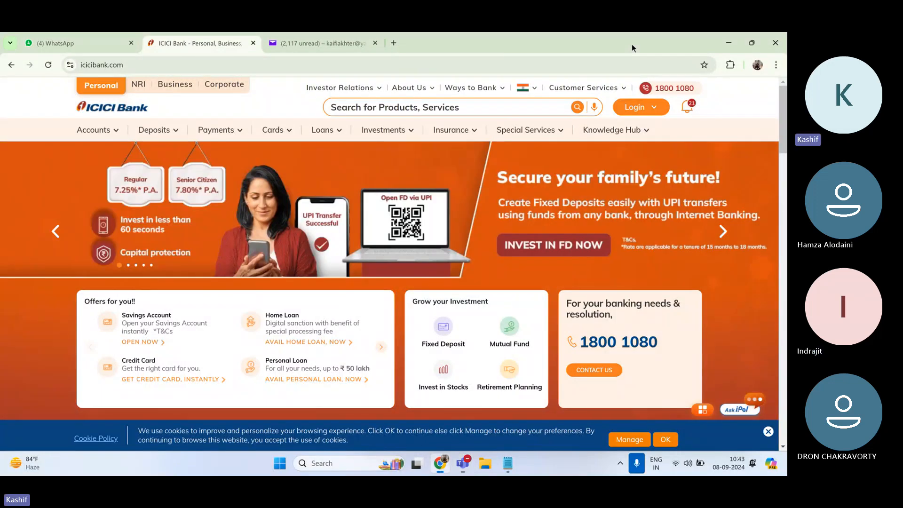
Restore the browser window from full size, widen it and reposition it over the desktop
double_click(685, 42)
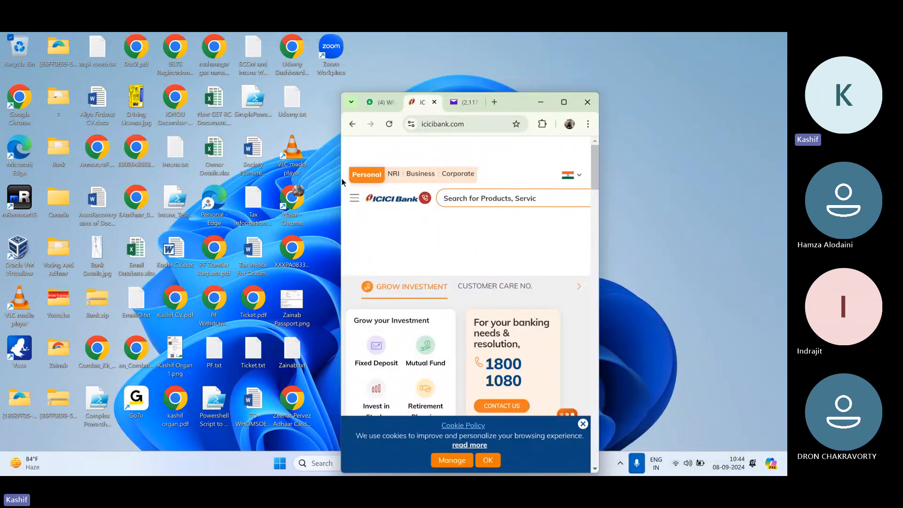
left_click_drag(341, 180, 1, 168)
left_click_drag(464, 100, 549, 79)
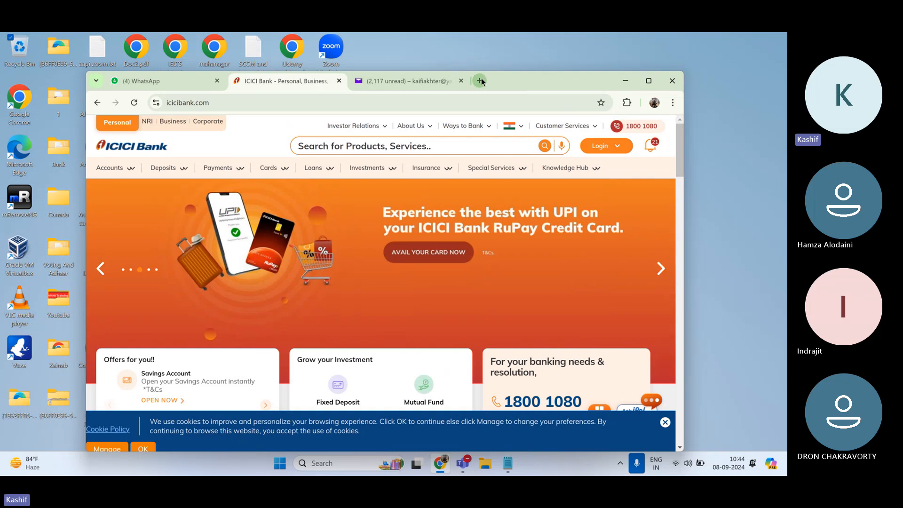
left_click(480, 80)
left_click(471, 98)
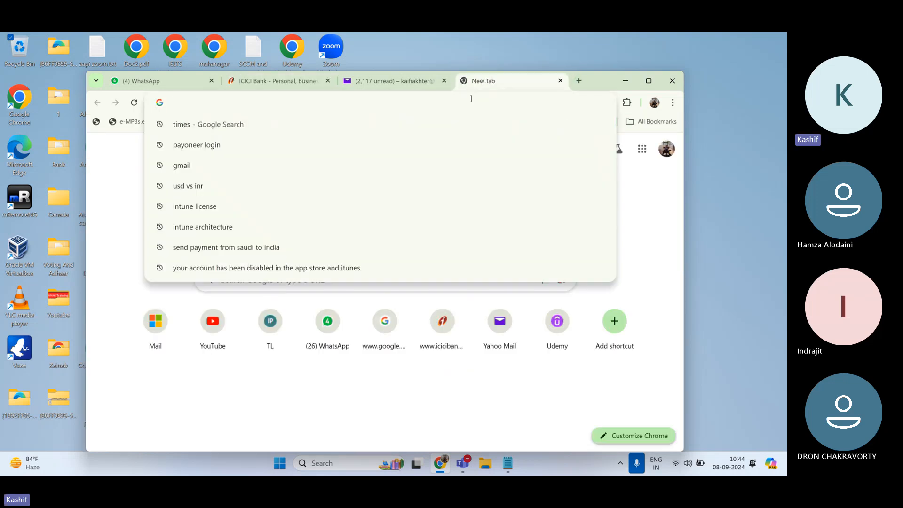
type("w")
key("BackSpace")
key("BackSpace")
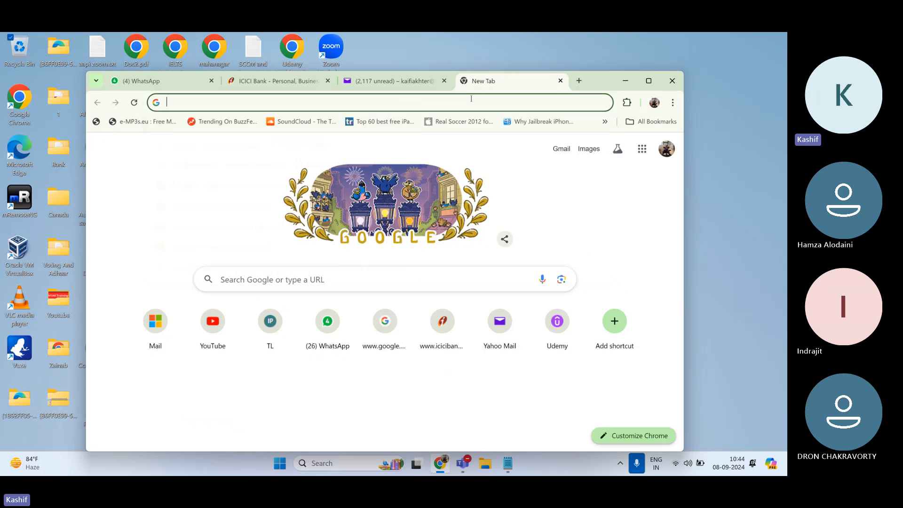
type("ww")
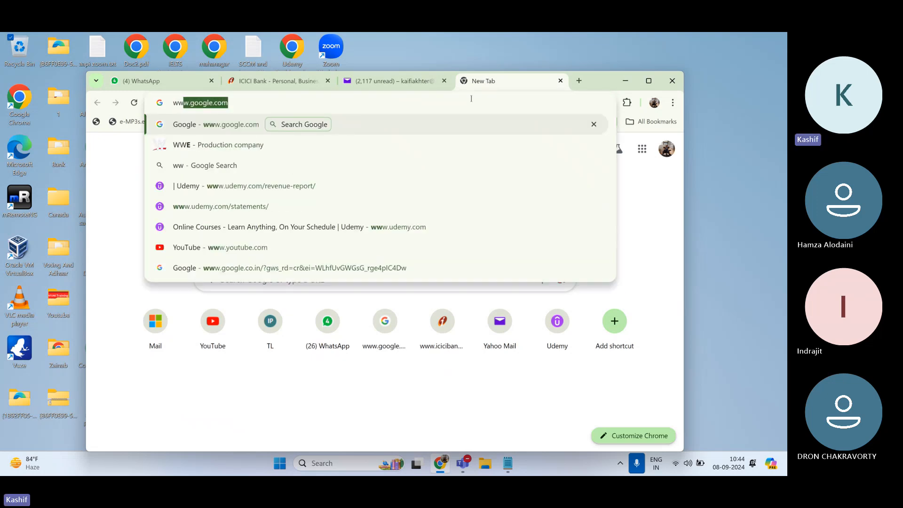
type("w.google.com")
key("Return")
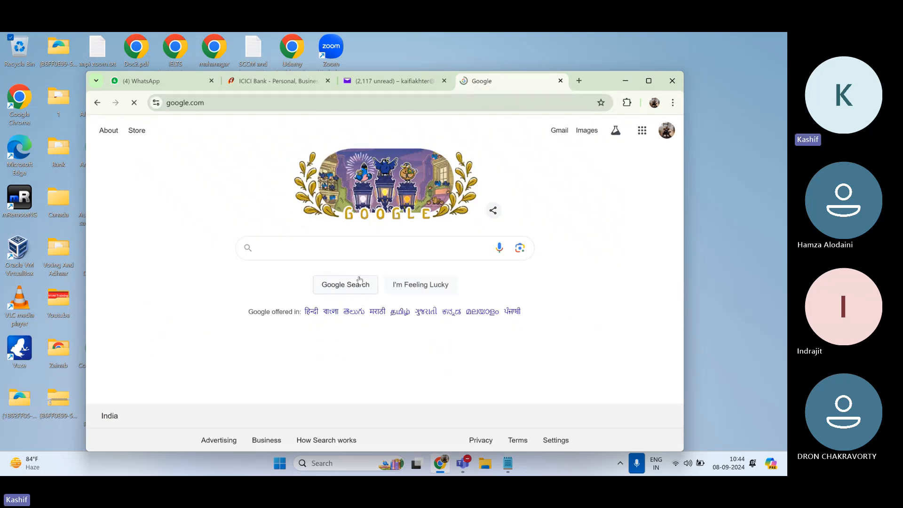
Search Google for "oracle virtualbox download" and go to the VirtualBox Downloads page on virtualbox.org
left_click(339, 244)
type("o")
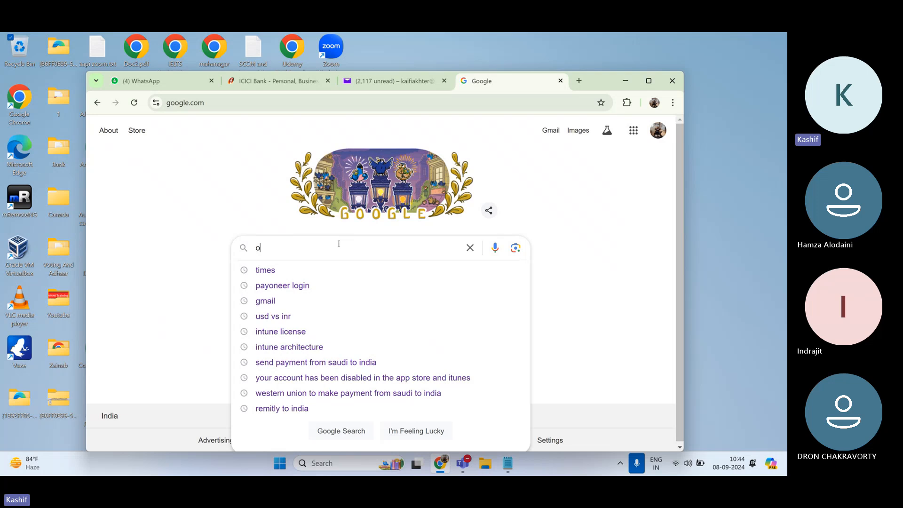
type("racle")
key("Down")
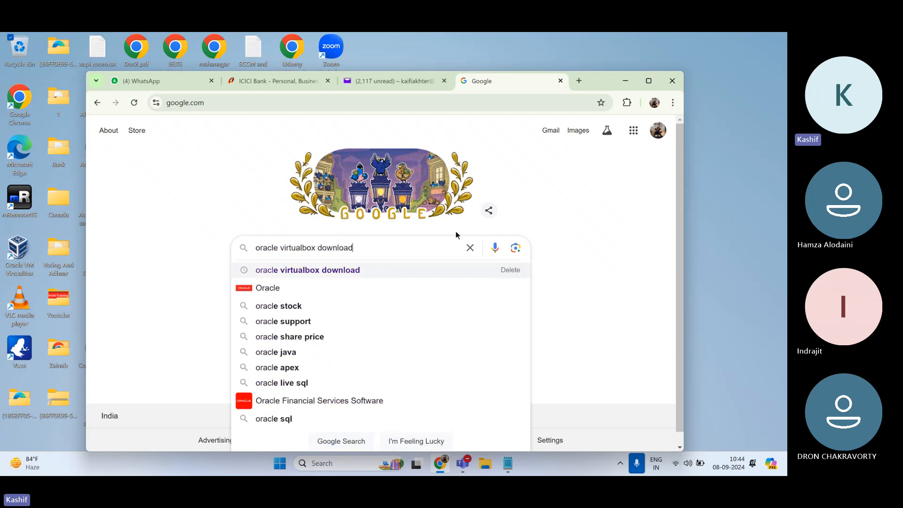
key("Return")
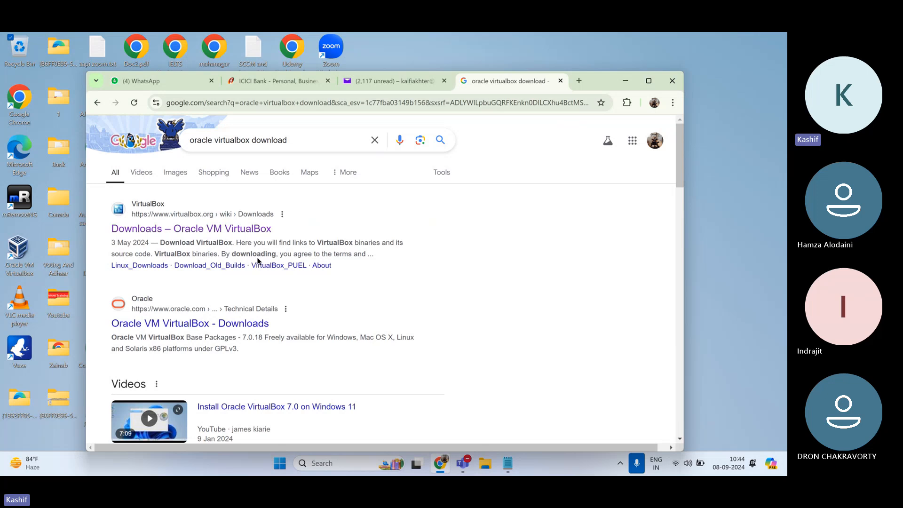
left_click(248, 230)
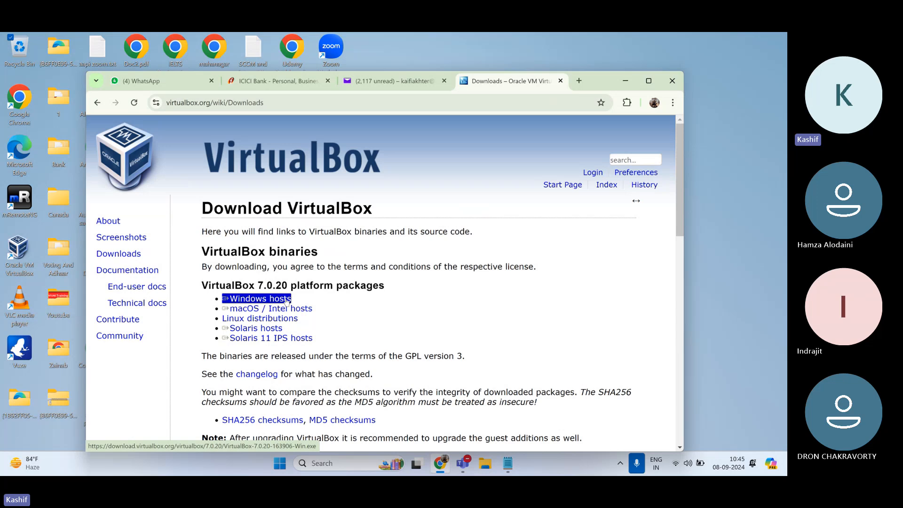
Switch to Notepad and start a new note with the heading "8th Sept 2024:"
left_click(507, 464)
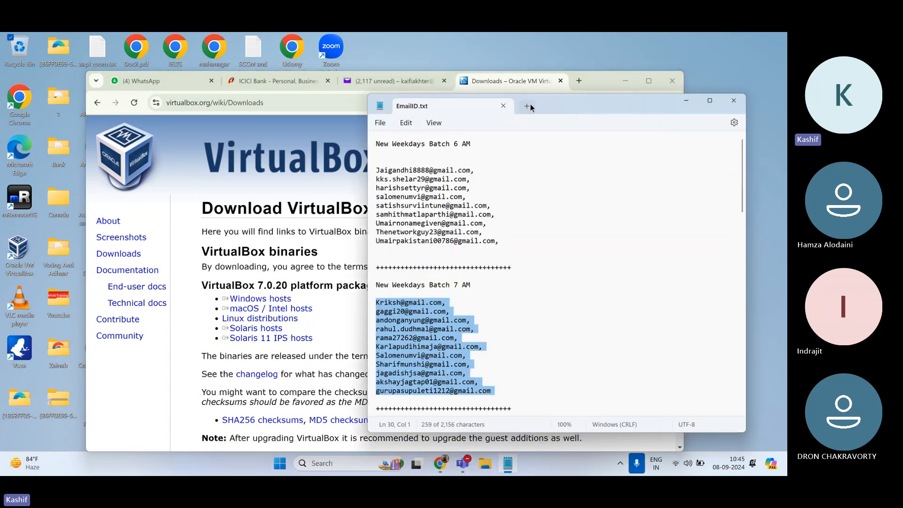
key("ctrl+n")
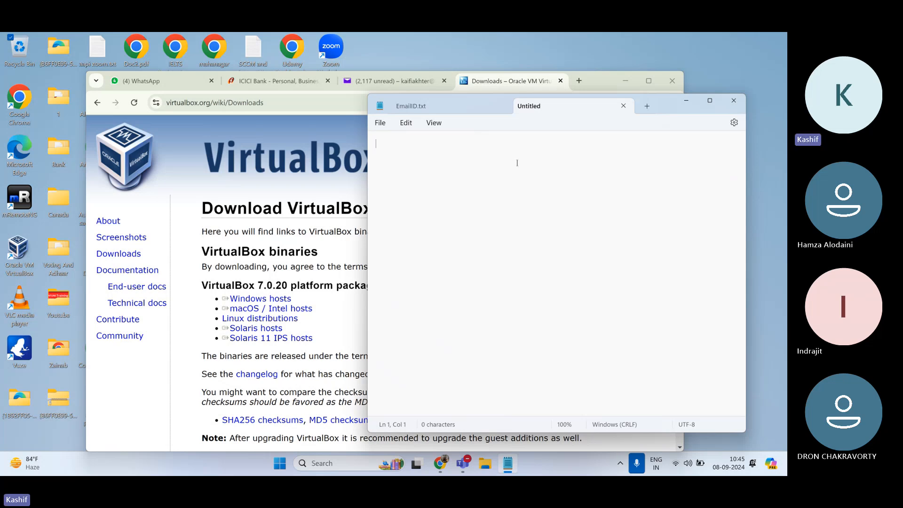
type("8th Sept 202")
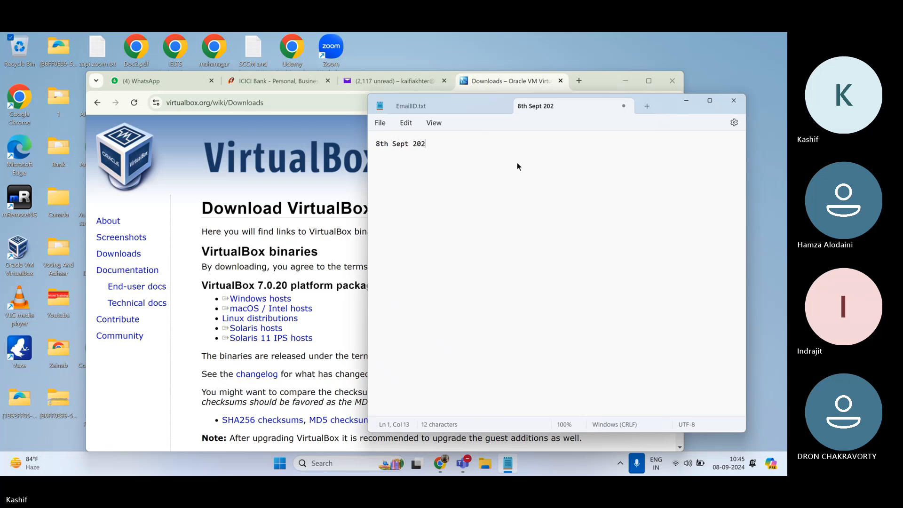
type("4:")
key("Return")
Add the first list item, "1. Download oracle virtual box application", below the date heading
type("1. Download oracle virtual ")
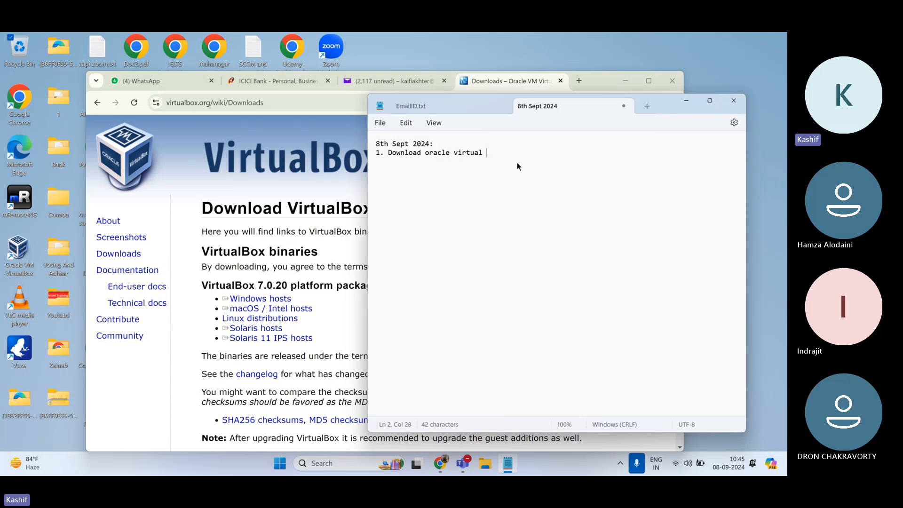
type("box application")
key("Return")
Add the second list item, "2. Install oracle virtual box application"
type("2. Install or")
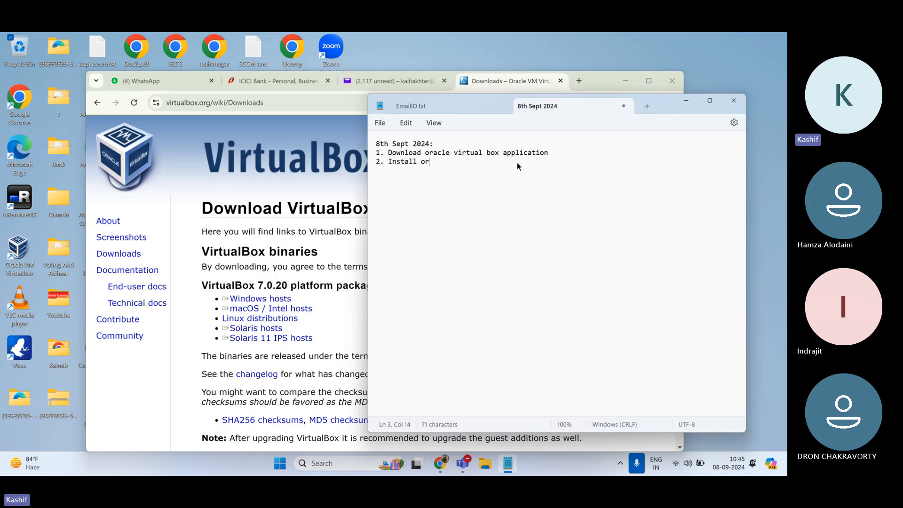
type("acle virtu")
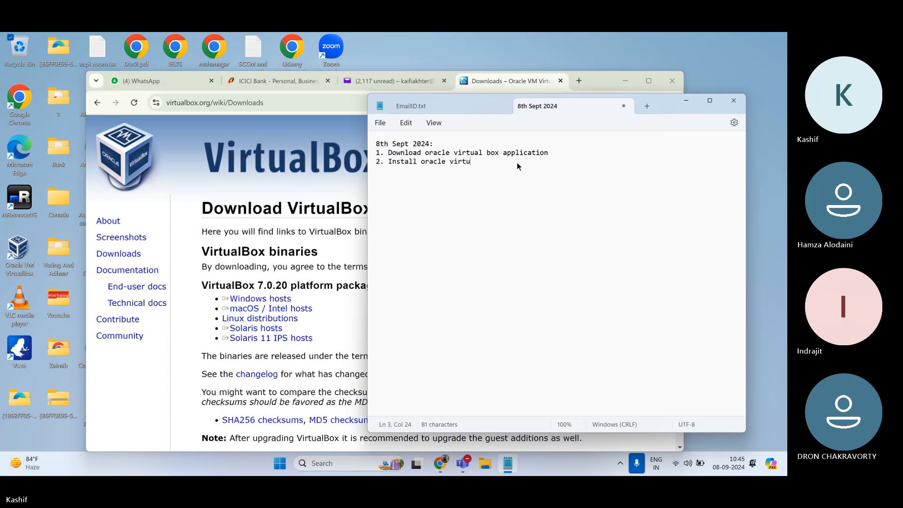
type("al box application")
key("Return")
Add the third list item, "3. Check computer hardware details"
type("3. ")
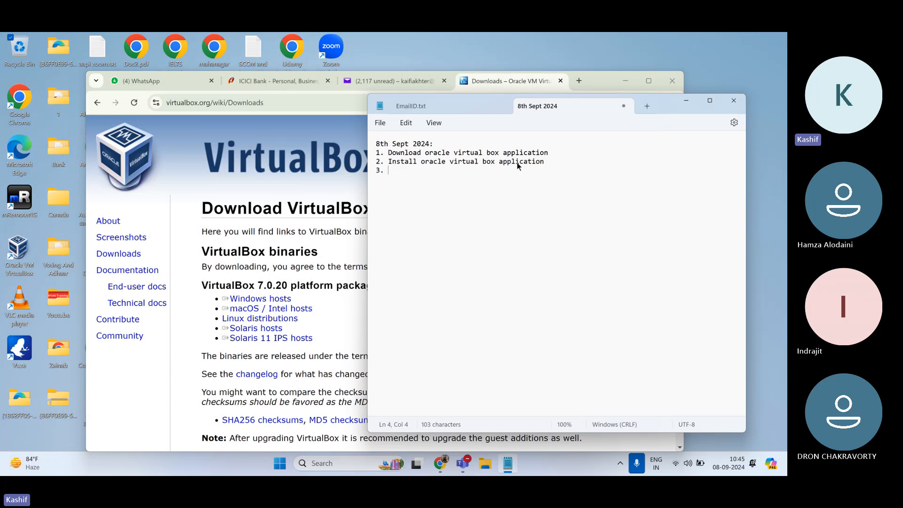
type("Check computer hard")
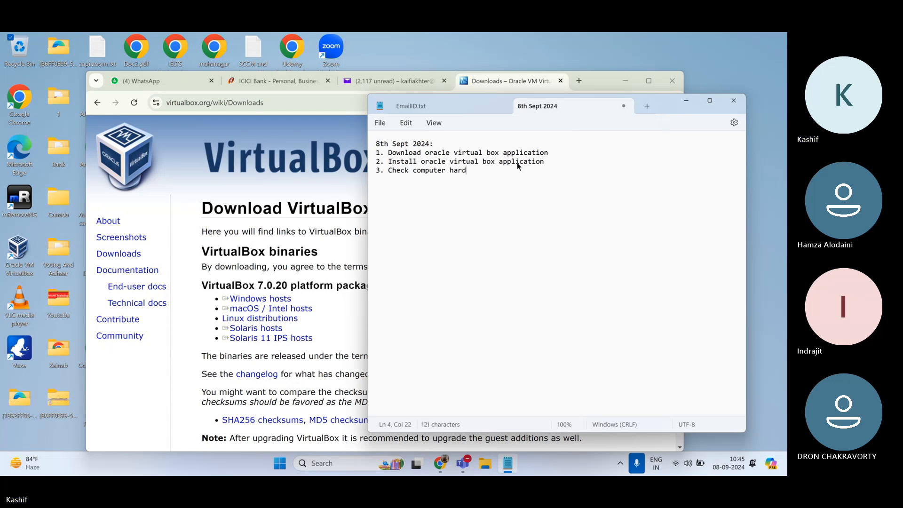
type("ware details")
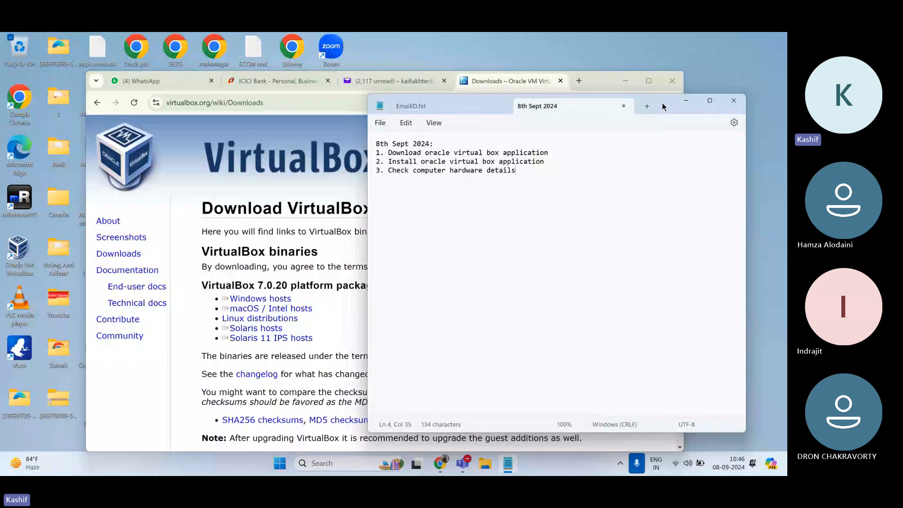
Shift the note window aside and launch System Information through a Windows search
left_click_drag(662, 104, 705, 107)
left_click(335, 468)
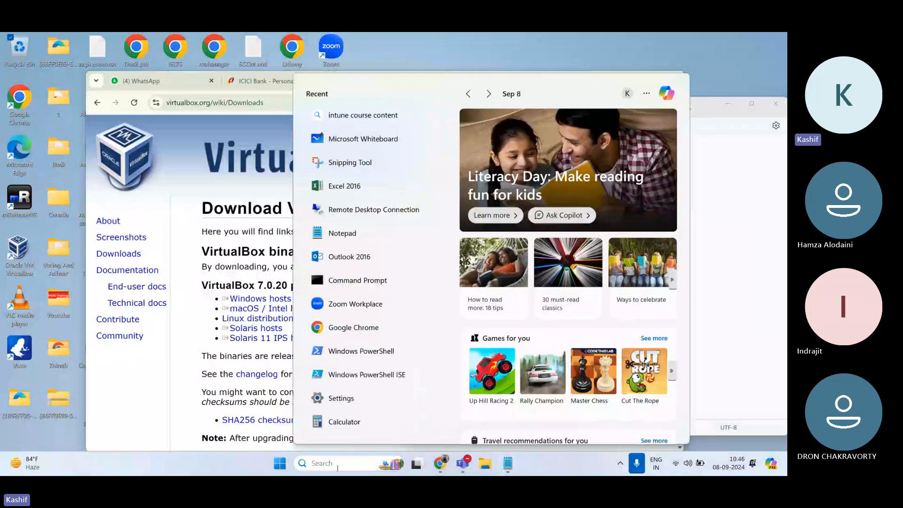
type("system in")
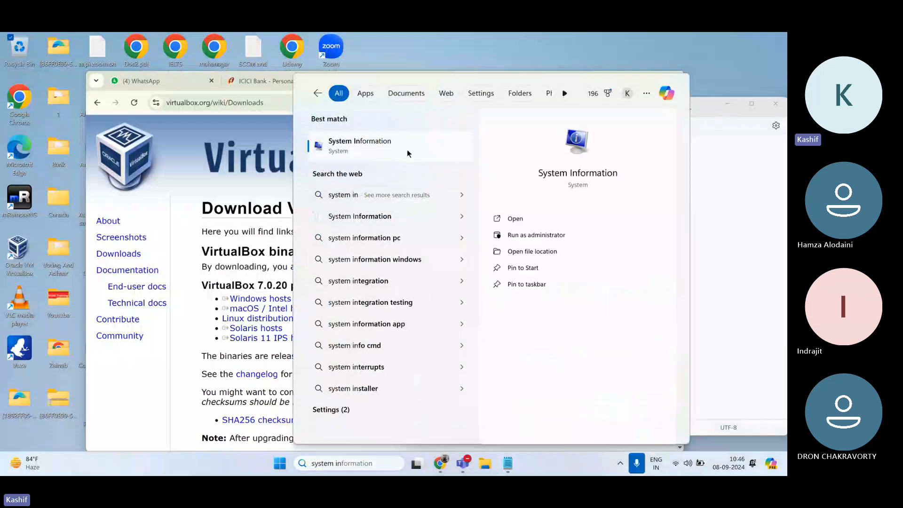
left_click(407, 149)
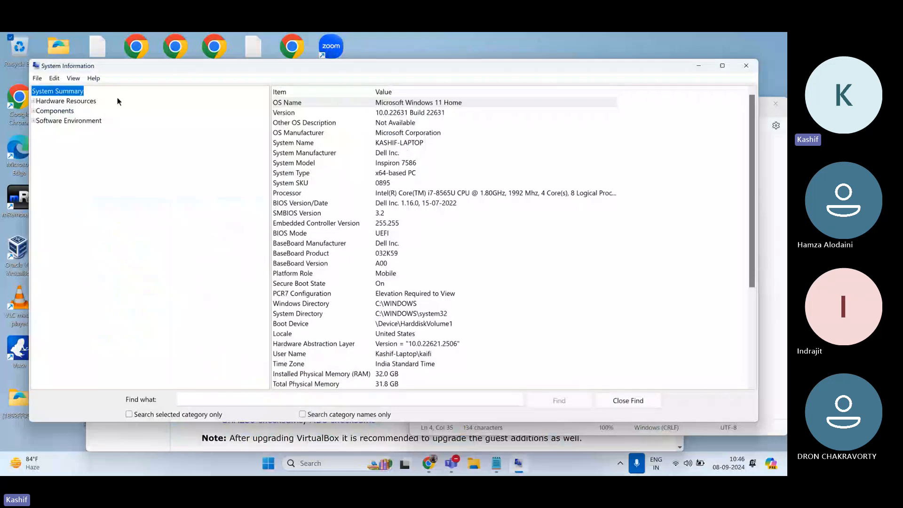
Examine the OS name, the full processor entry and the installed RAM in the system summary, then close System Information
left_click(284, 103)
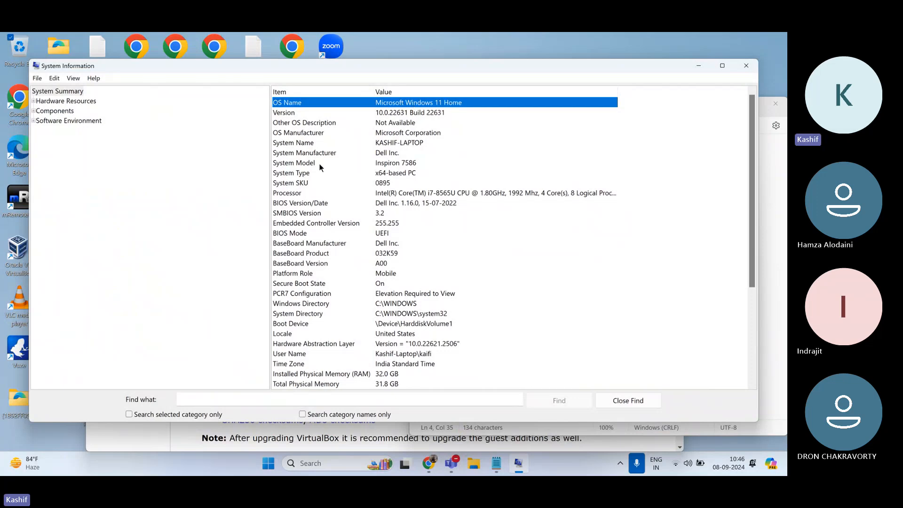
left_click(296, 194)
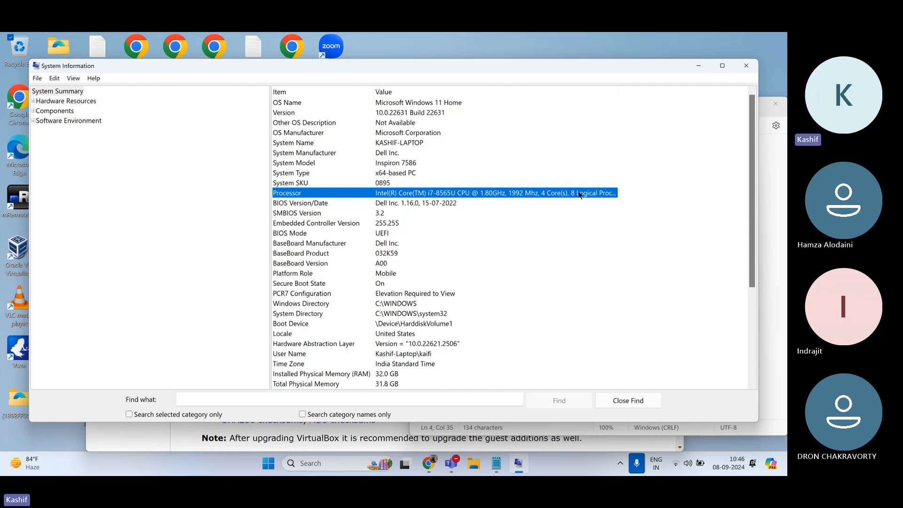
left_click_drag(617, 92, 676, 97)
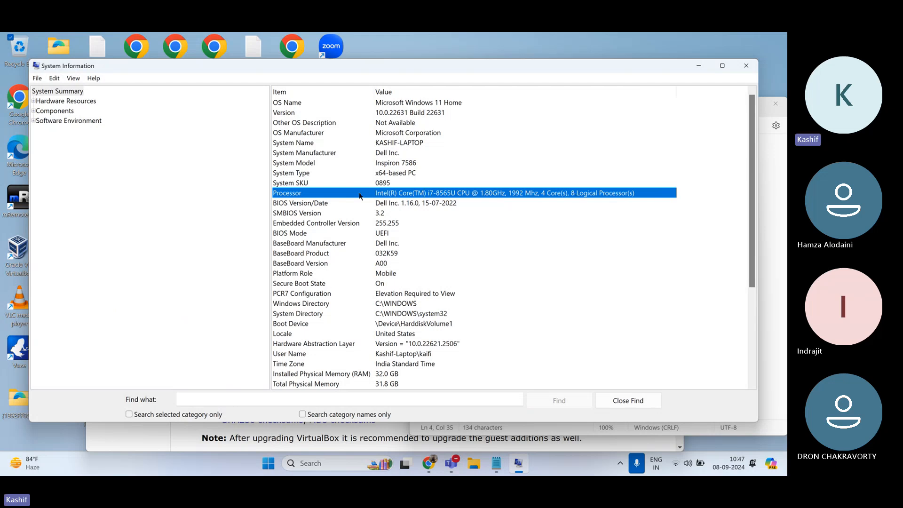
scroll(320, 183, "down", 4)
left_click(296, 254)
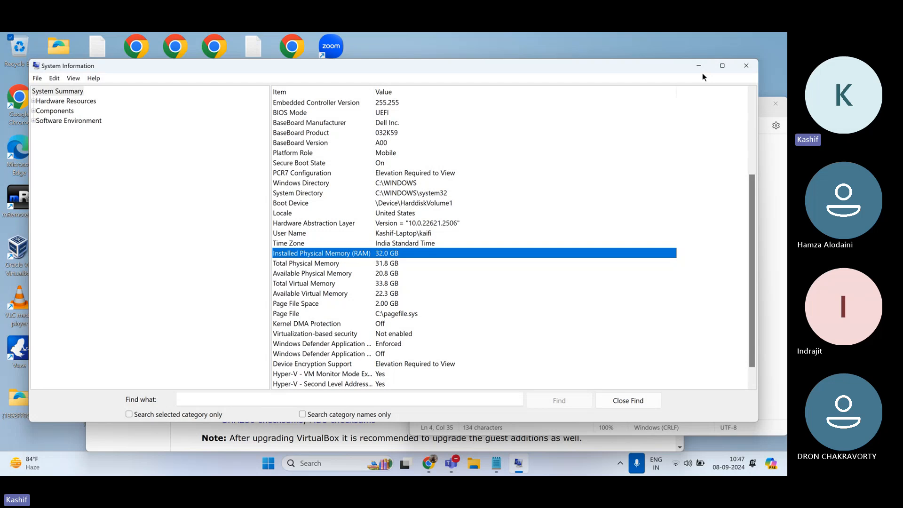
left_click(747, 72)
left_click(746, 70)
Check the free space of the C: and D: drives under This PC in File Explorer, then minimize it
left_click(483, 466)
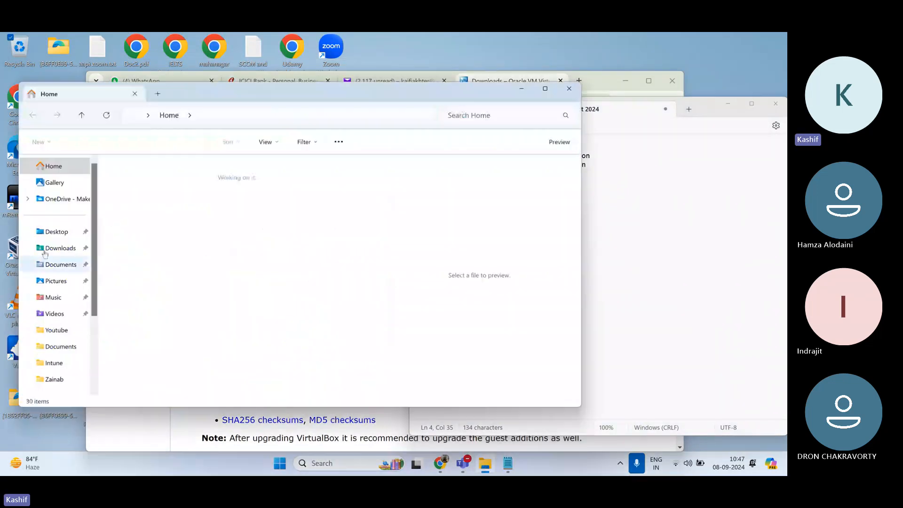
scroll(48, 238, "down", 1)
left_click(58, 312)
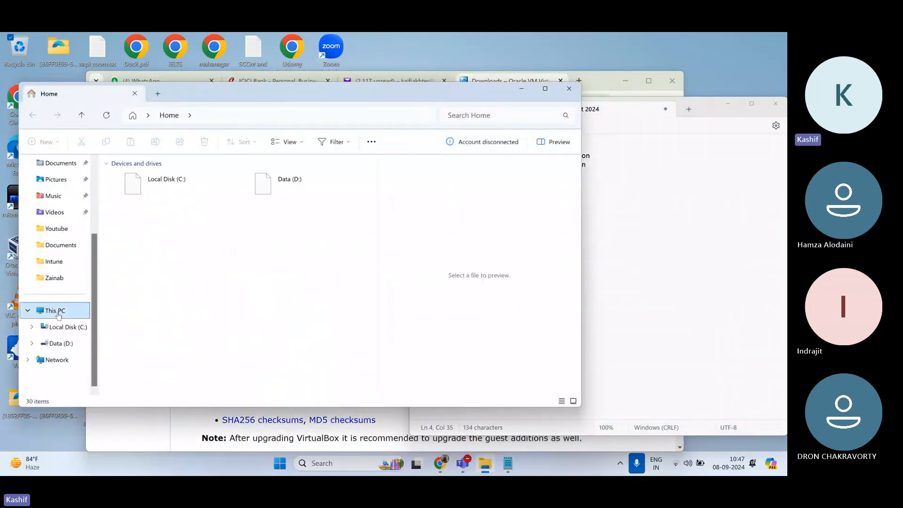
left_click(172, 187)
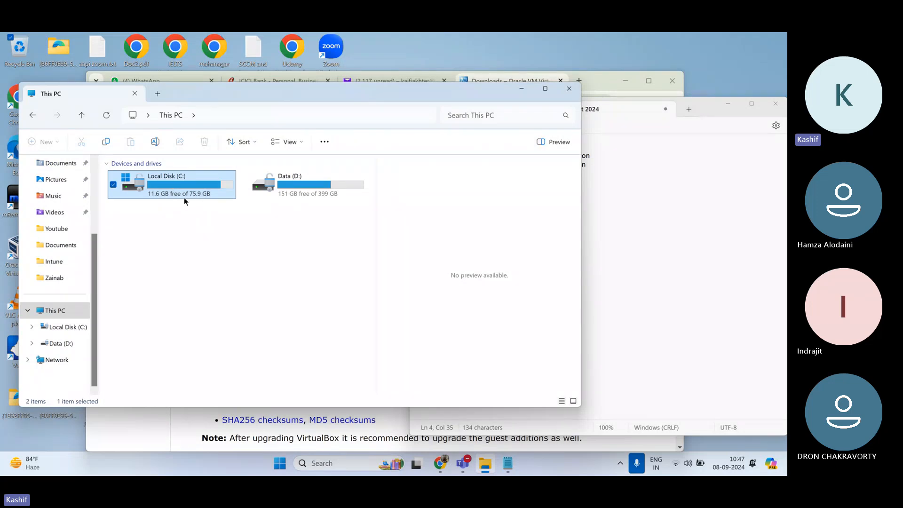
left_click(320, 190)
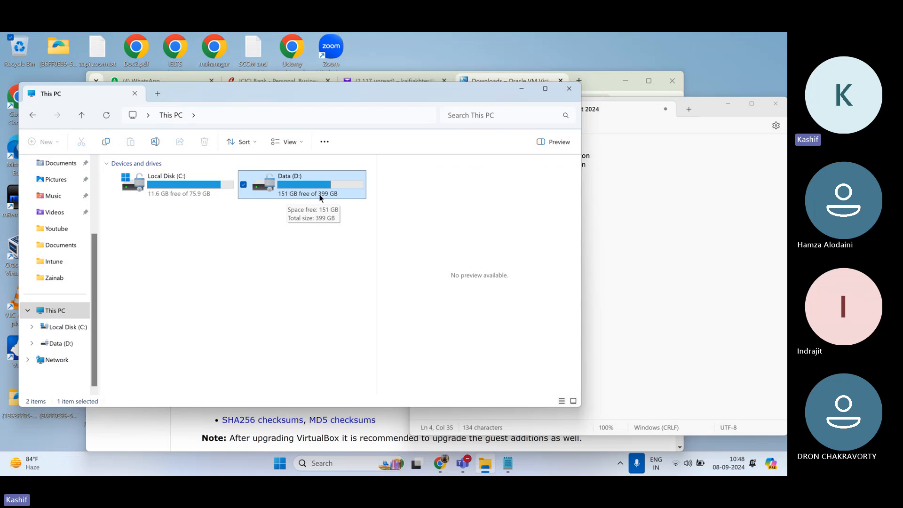
left_click(372, 198)
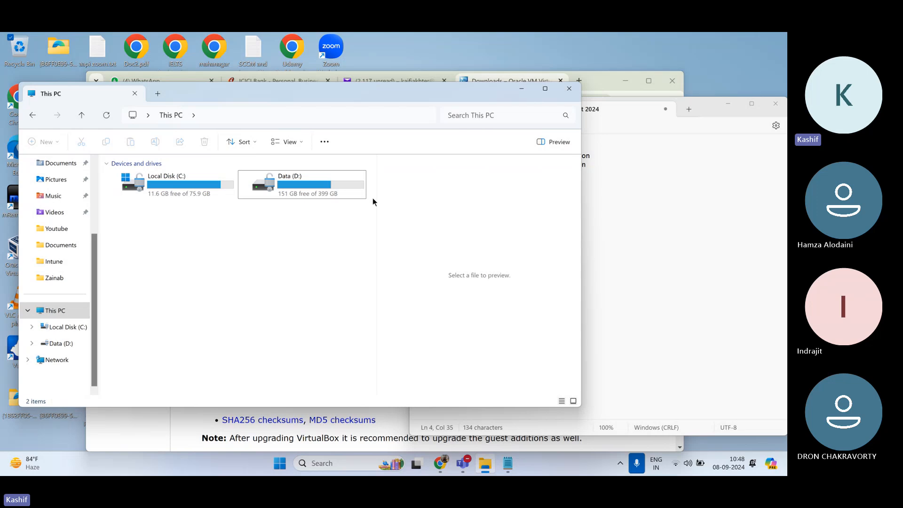
left_click(516, 88)
Add the fourth list item, "4. Download Windows 10 Professional ISO image file", and highlight its text
key("Return")
type("4. ")
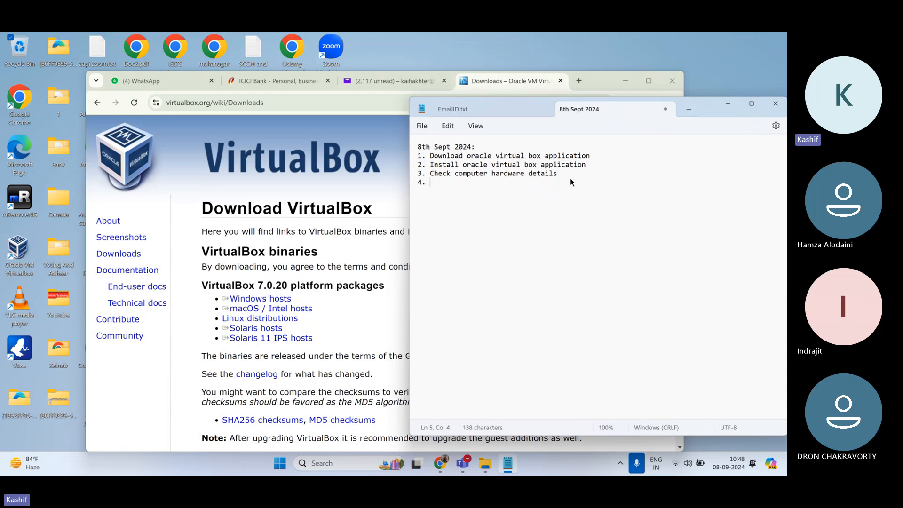
type("Download Windows 10 ")
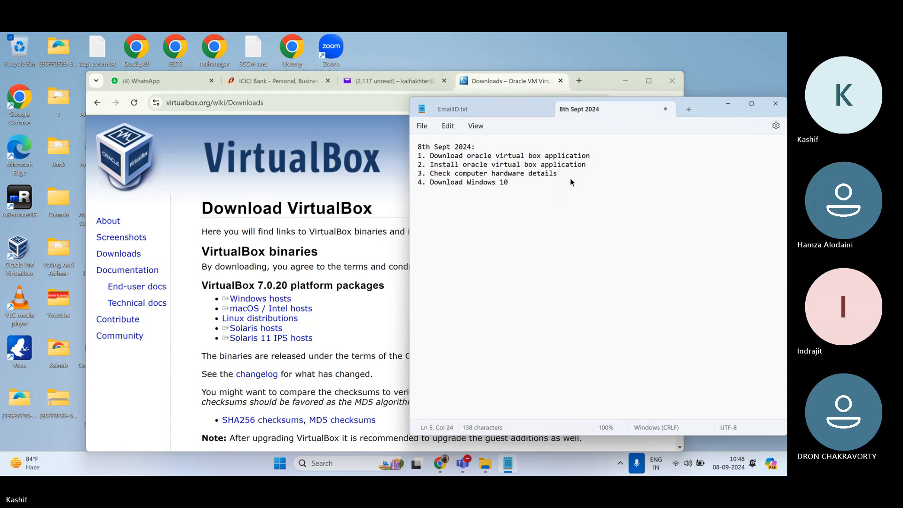
type("Pro")
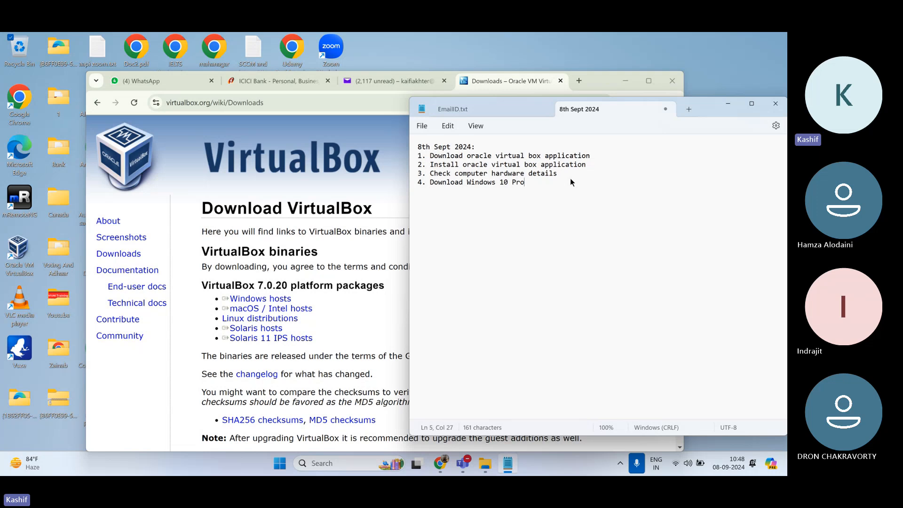
type("fessional")
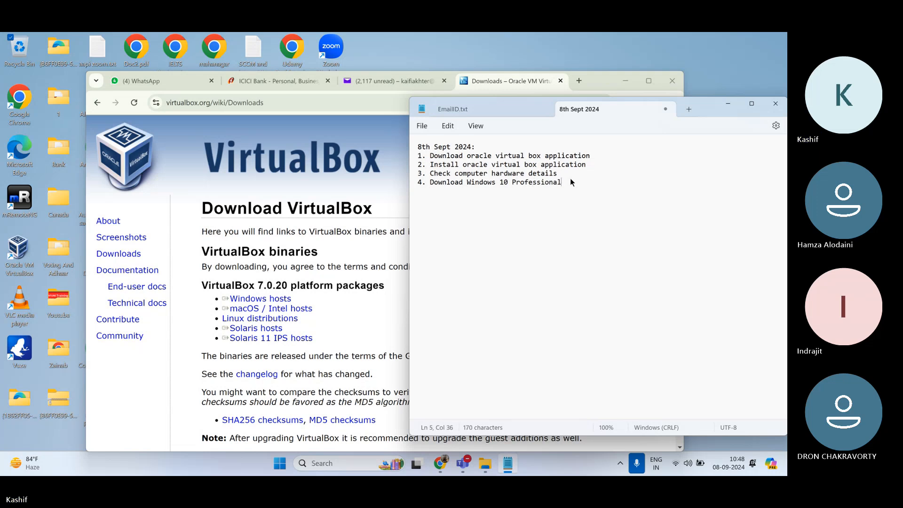
type(" ISO ima")
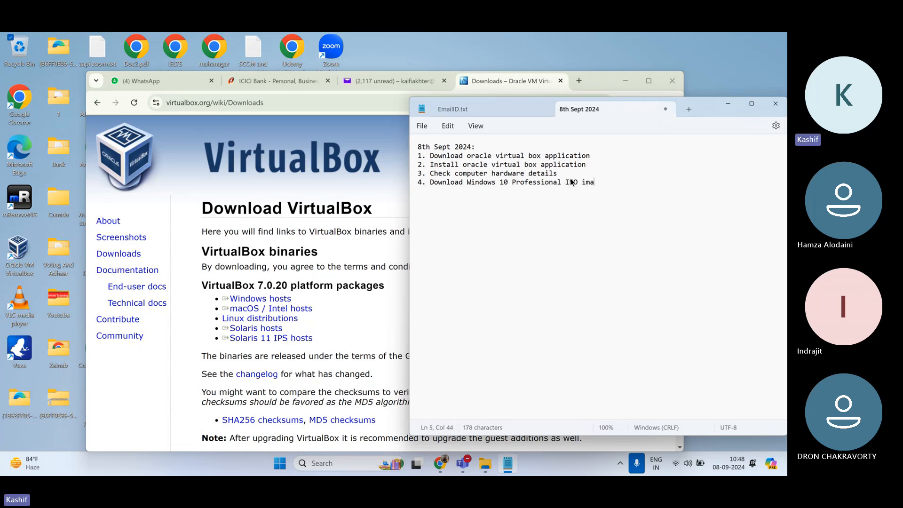
type("ge file")
left_click_drag(624, 183, 424, 185)
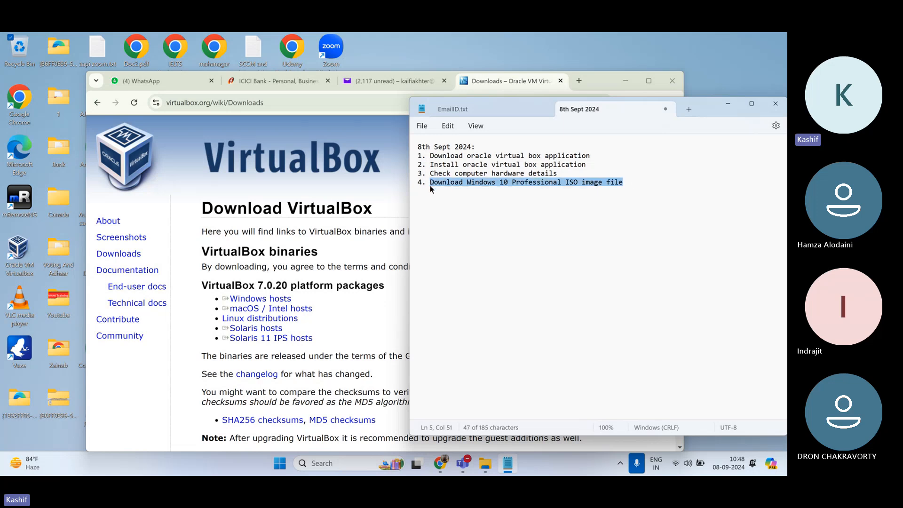
Search Google in a new browser tab for "download windows 10 iso image file"
left_click(577, 84)
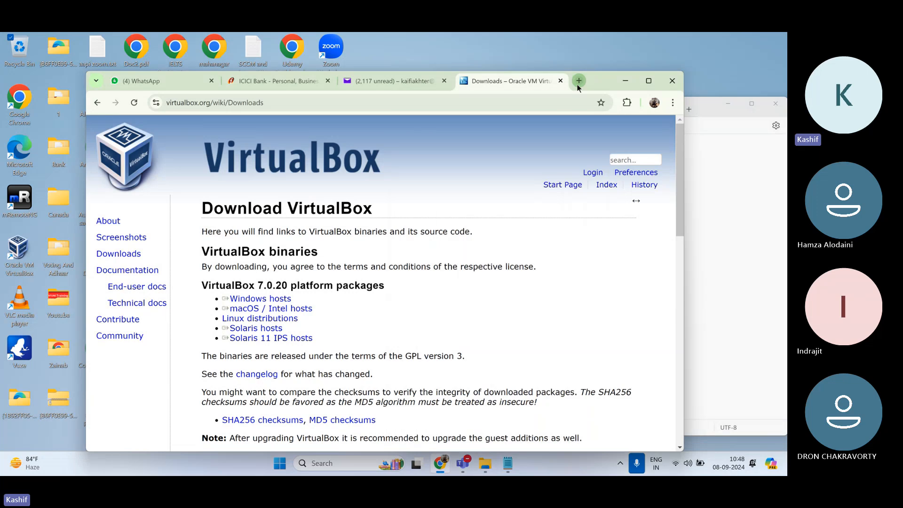
left_click(579, 81)
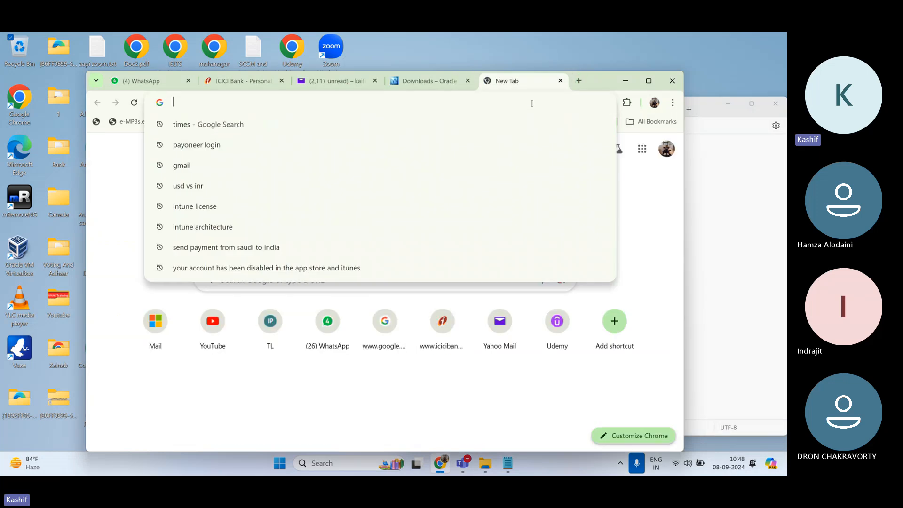
type("downl")
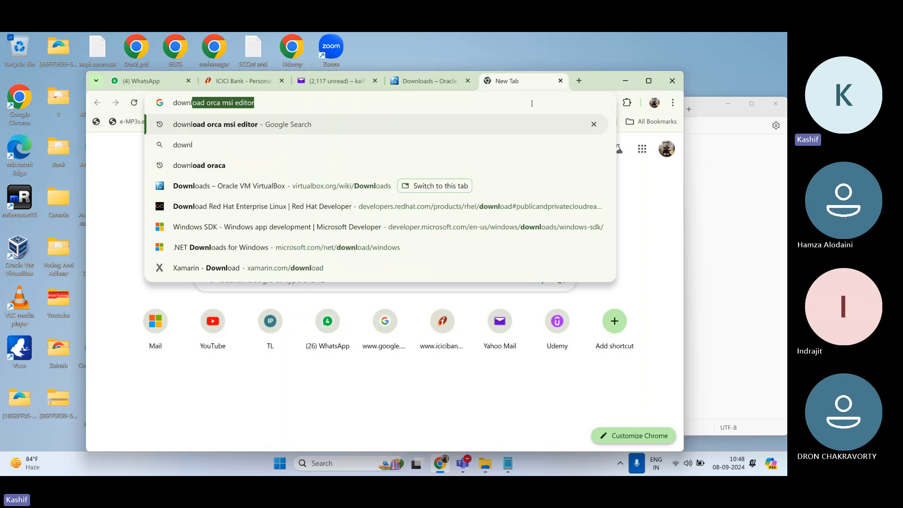
type("oad windows ")
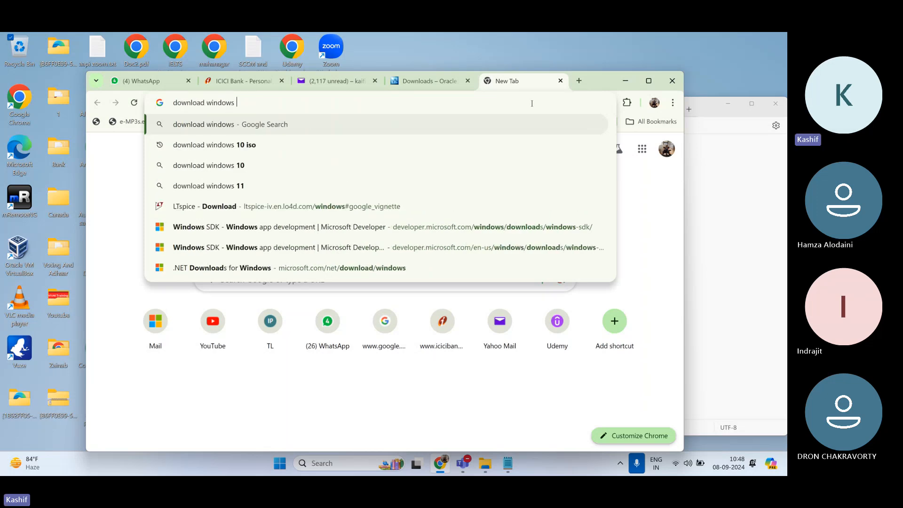
type("10")
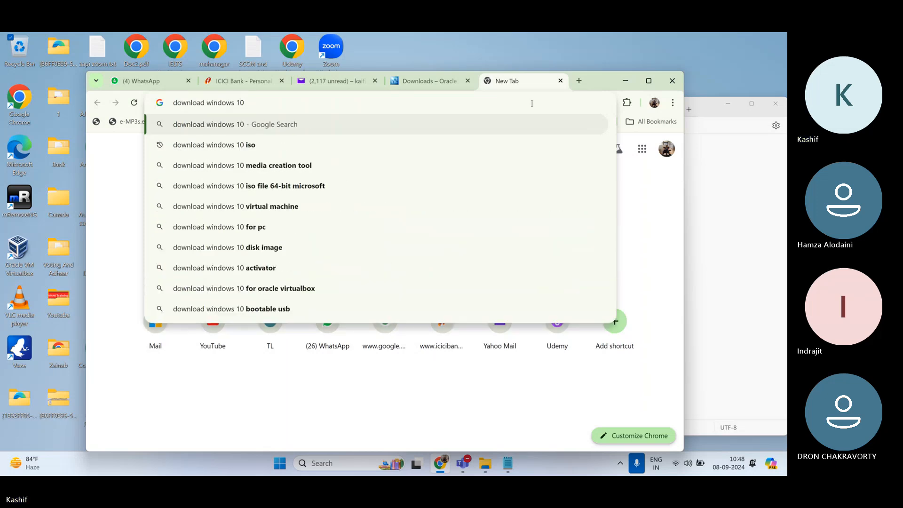
type(" iso i")
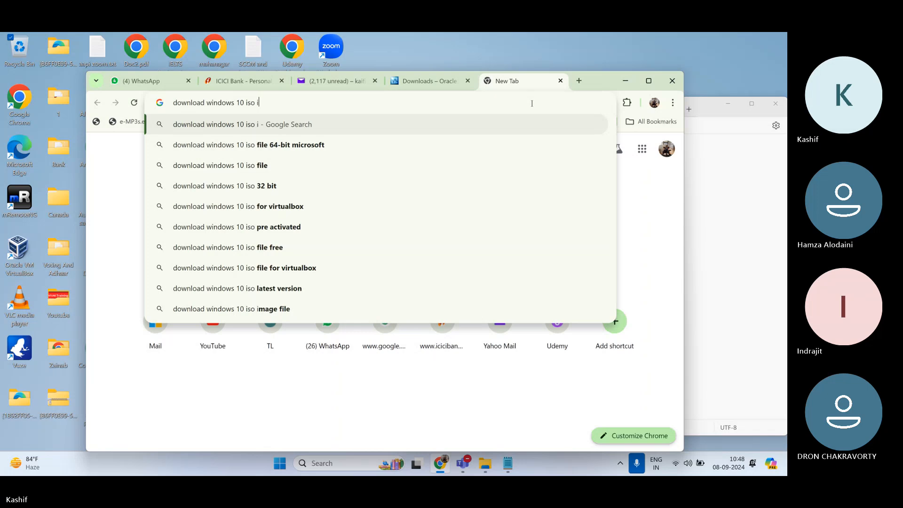
type("mage file")
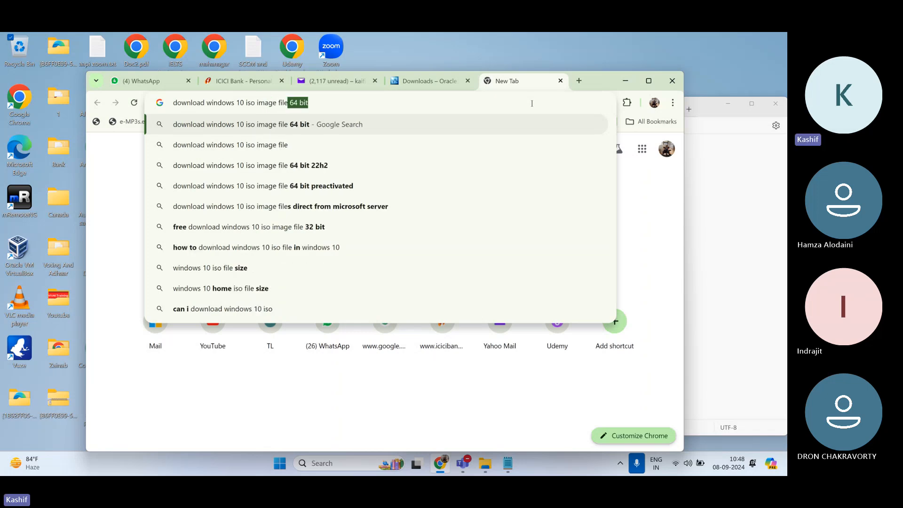
key("BackSpace")
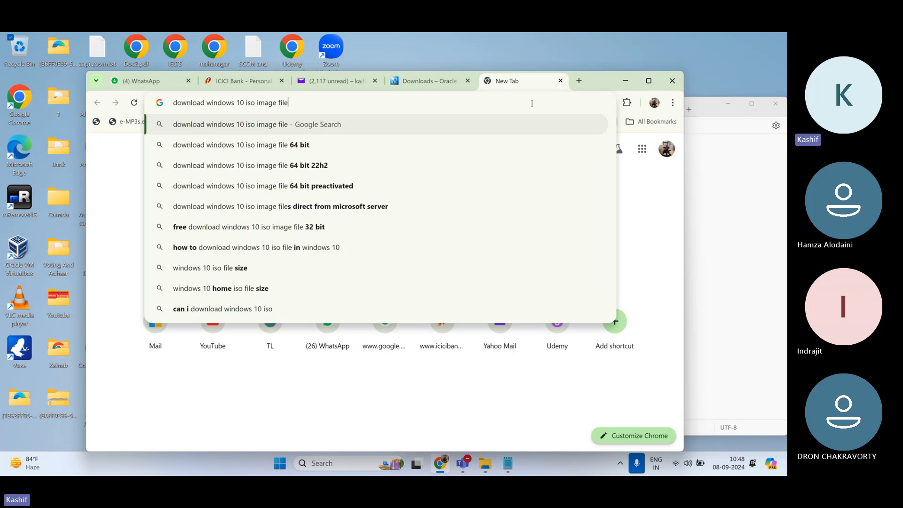
key("Return")
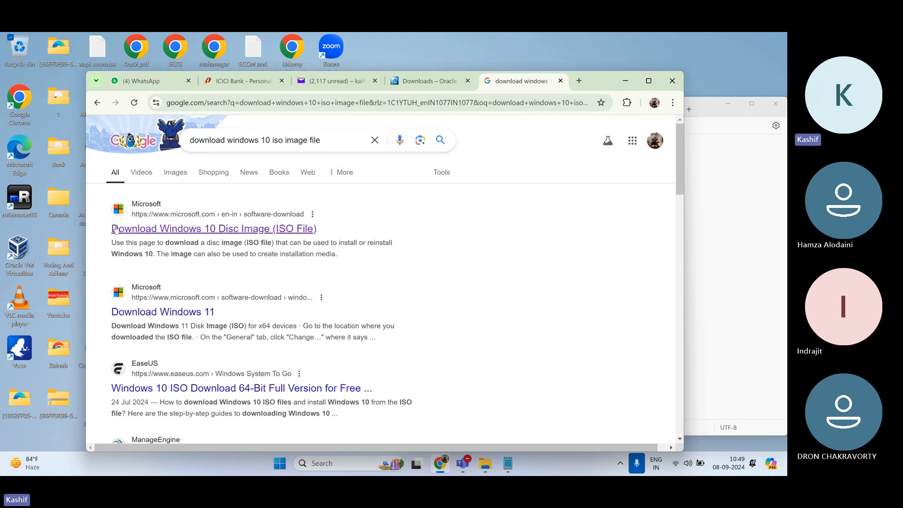
Open Microsoft's "Download Windows 10 Disc Image (ISO File)" result and download the tool for creating Windows 10 installation media
left_click_drag(115, 229, 342, 223)
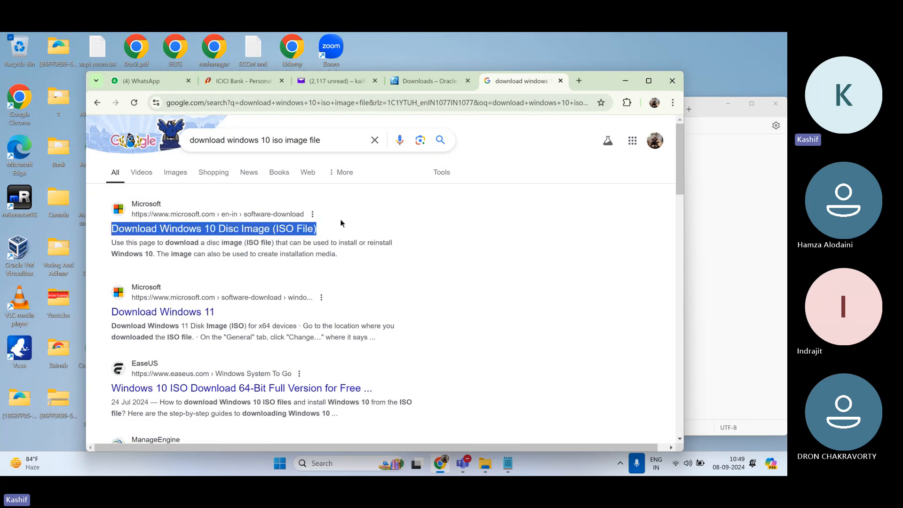
left_click(266, 229)
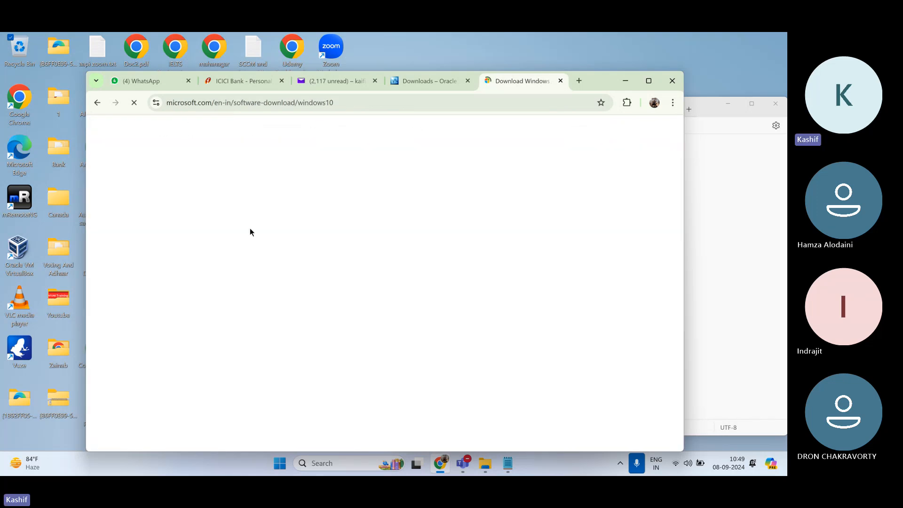
scroll(250, 230, "down", 5)
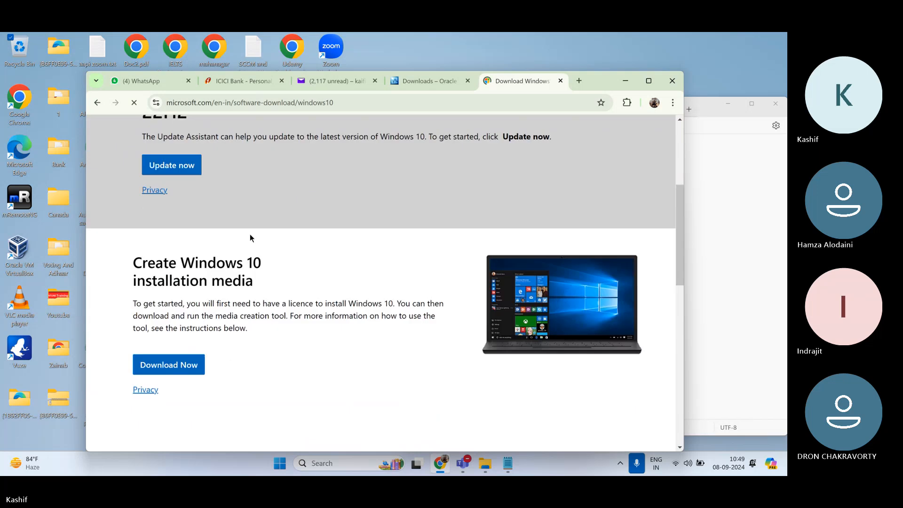
scroll(128, 258, "down", 1)
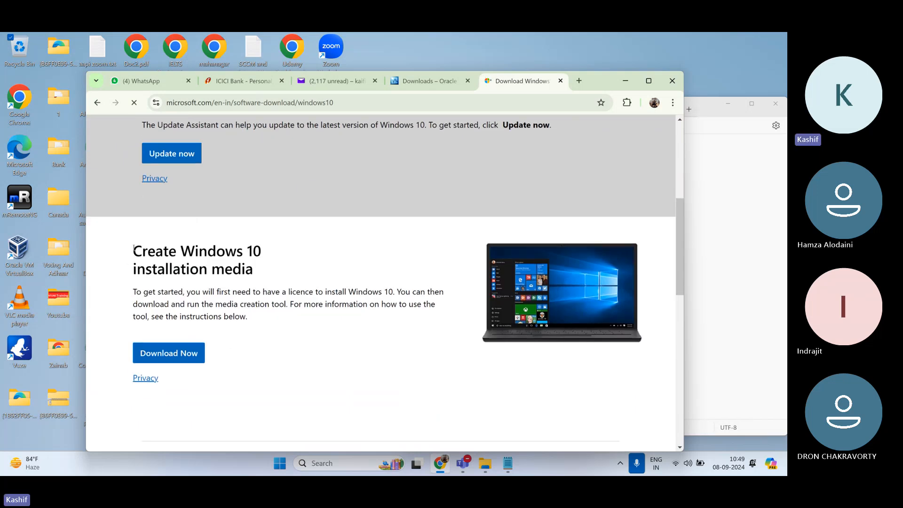
left_click_drag(134, 249, 268, 279)
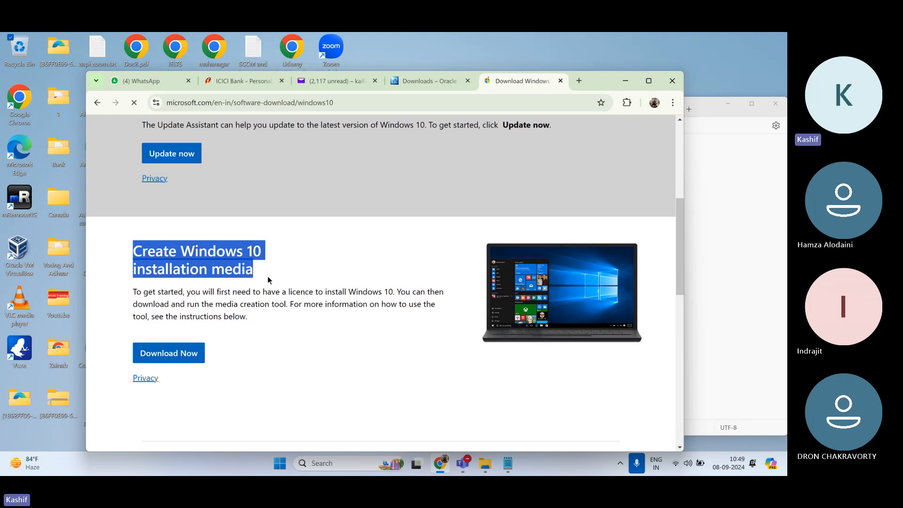
left_click(160, 351)
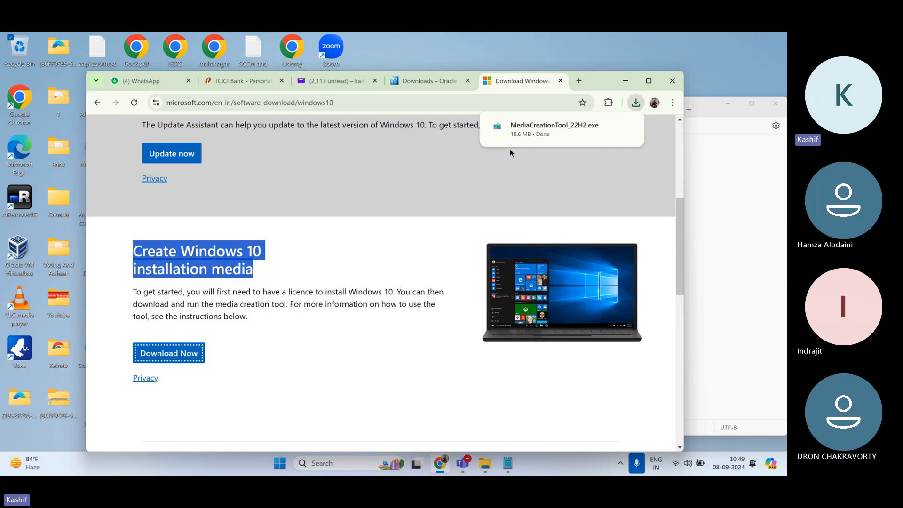
Run the downloaded MediaCreationTool_22H2.exe and accept the Microsoft software license terms
mouse_move(576, 131)
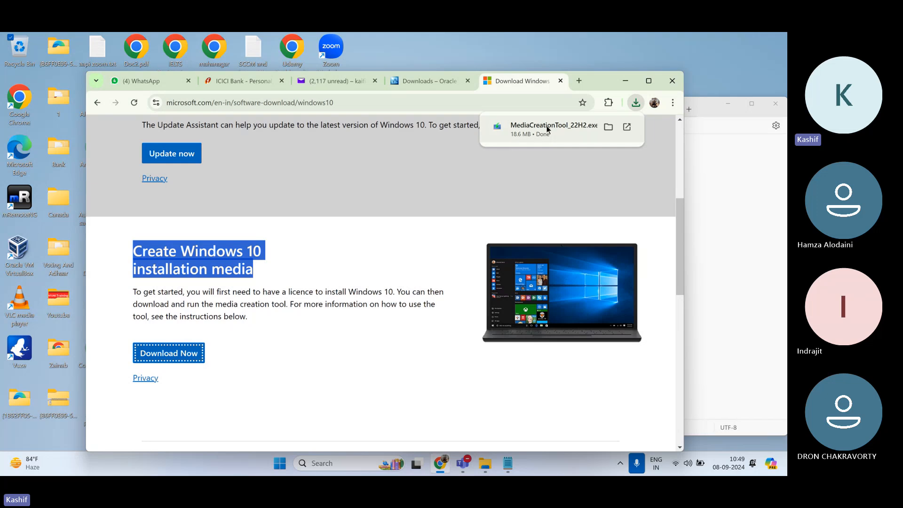
left_click(576, 131)
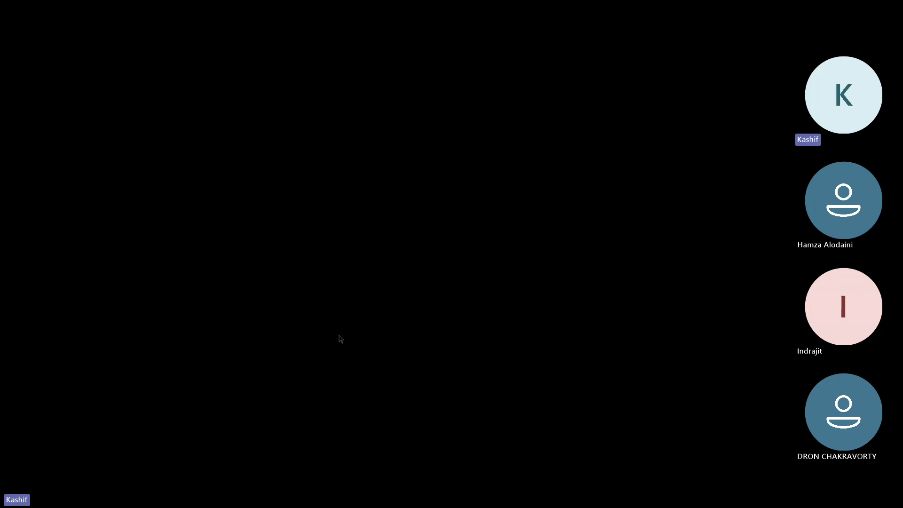
left_click(339, 335)
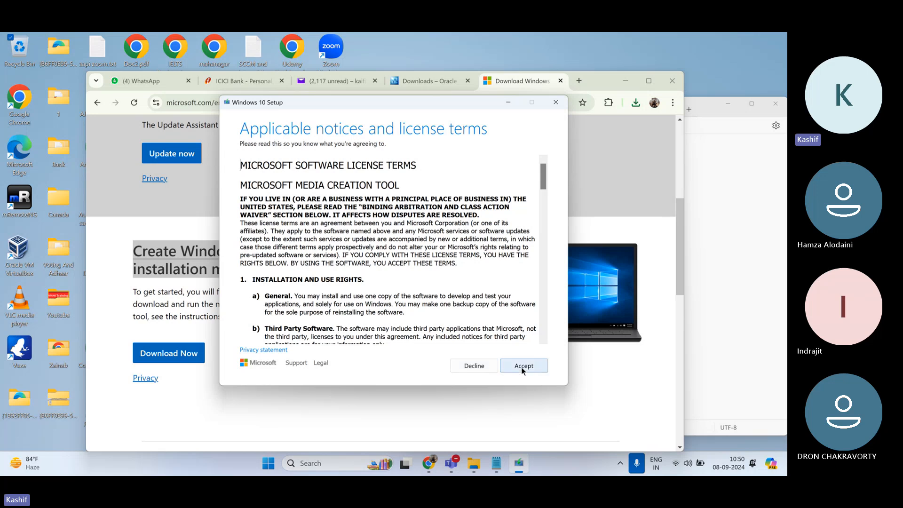
left_click(521, 367)
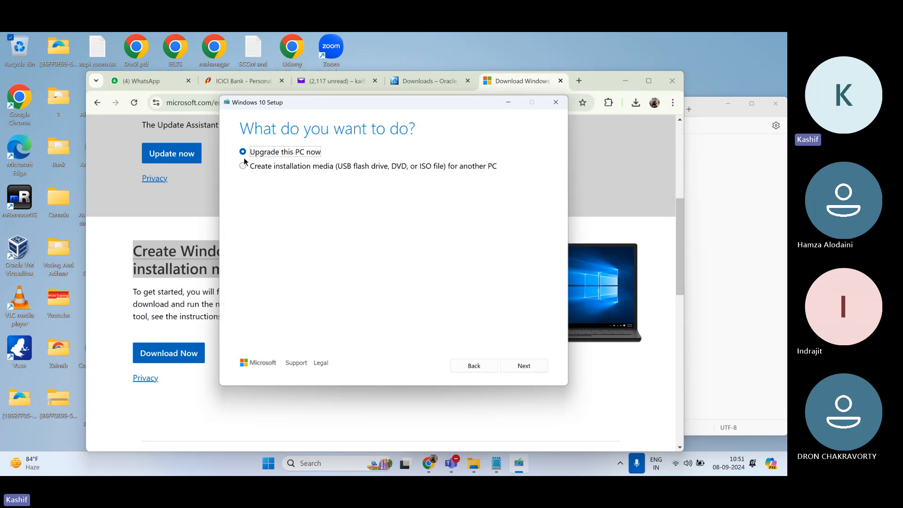
Choose to create installation media for another PC, and turn off the recommended language, edition and architecture options
left_click(244, 166)
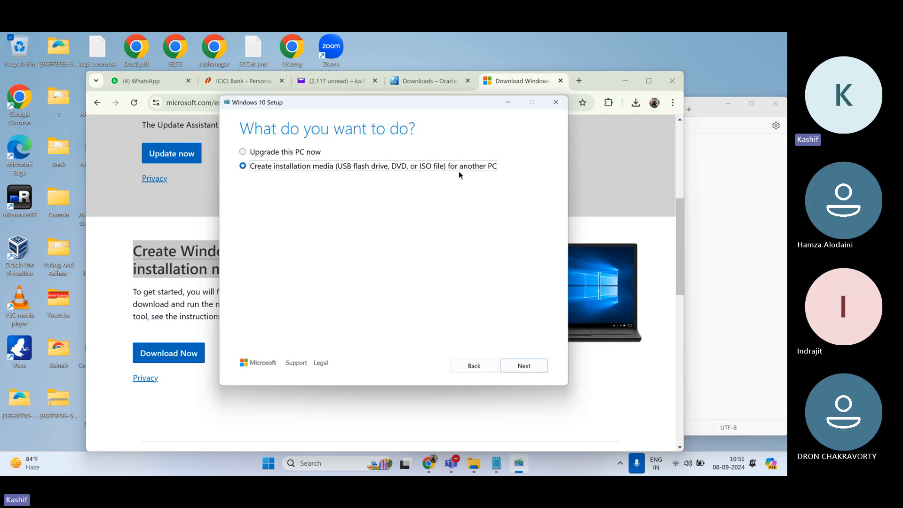
left_click(510, 364)
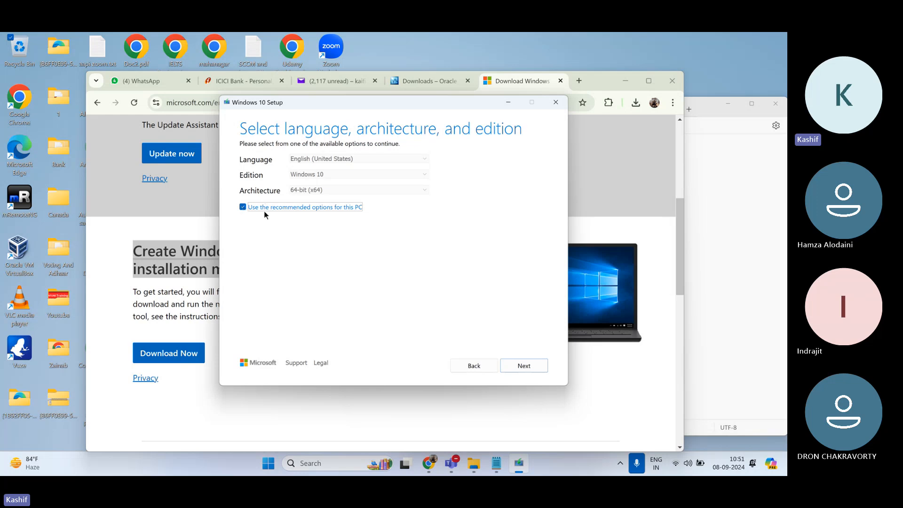
left_click(242, 208)
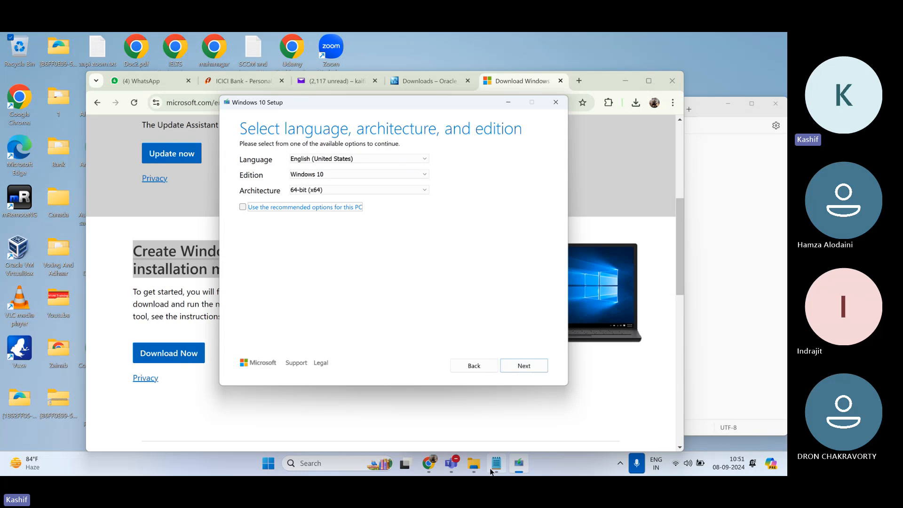
Find the existing Windows 10 Pro.iso in the D: drive's MECM\Setup\Windows10 folder in File Explorer, then minimize it
left_click(474, 464)
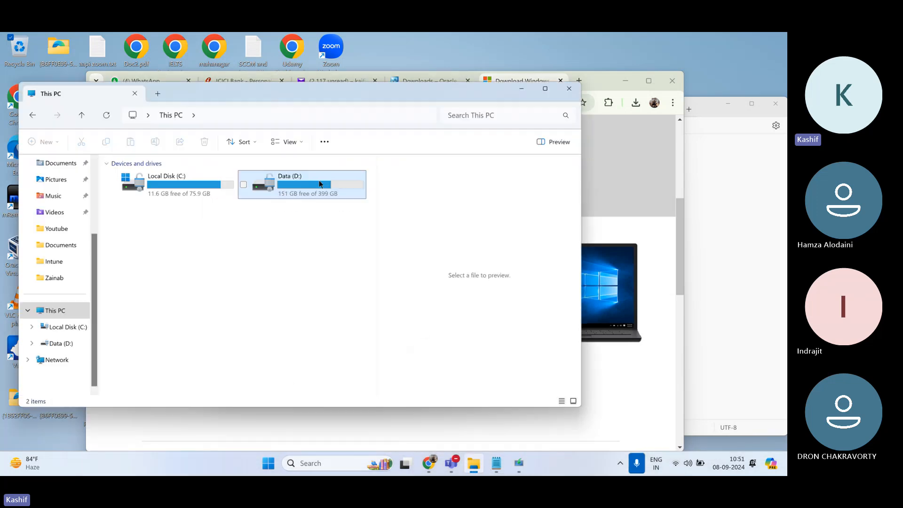
double_click(309, 176)
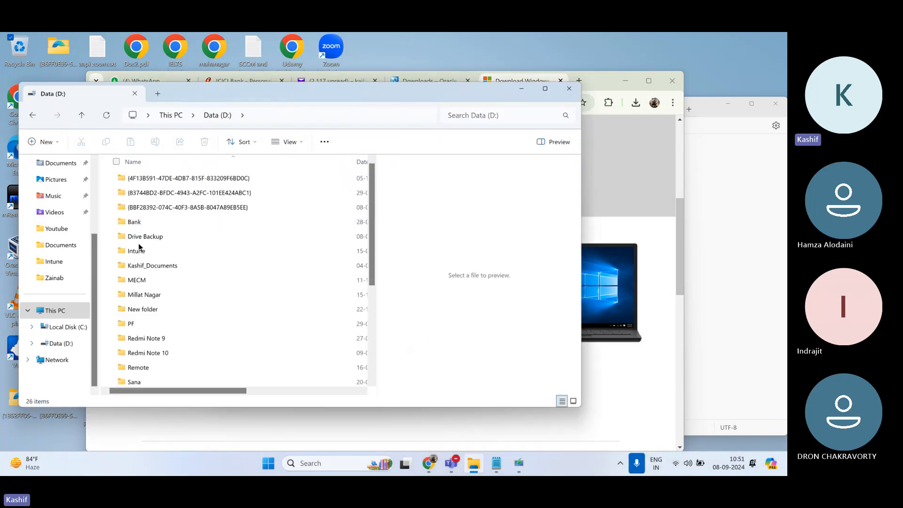
double_click(143, 279)
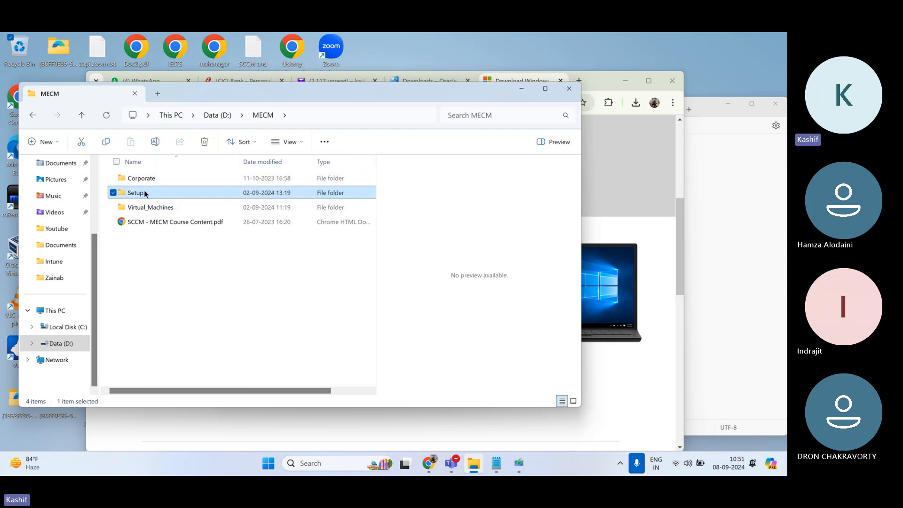
double_click(144, 192)
left_click(144, 192)
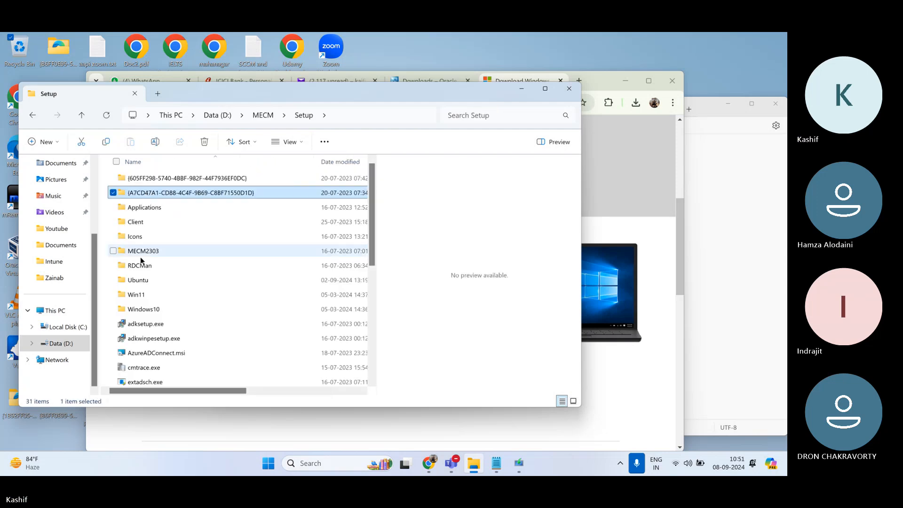
left_click(150, 308)
double_click(159, 310)
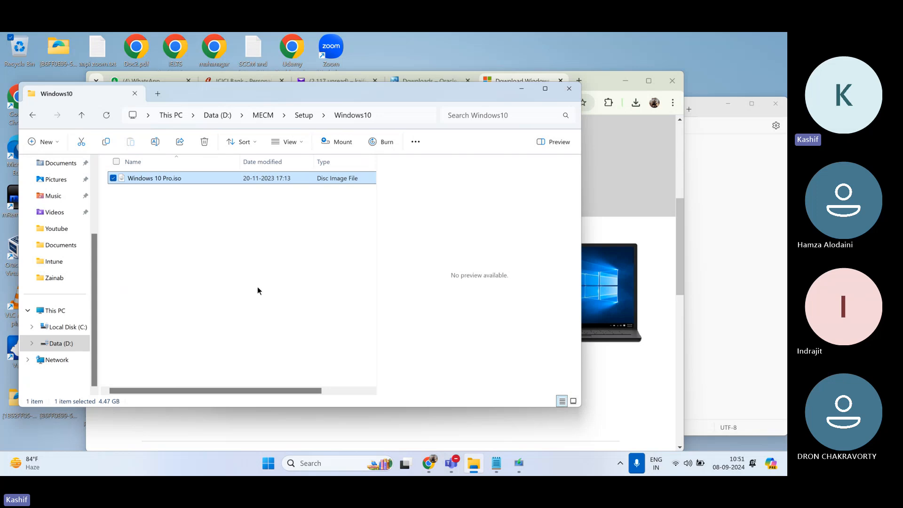
left_click(517, 83)
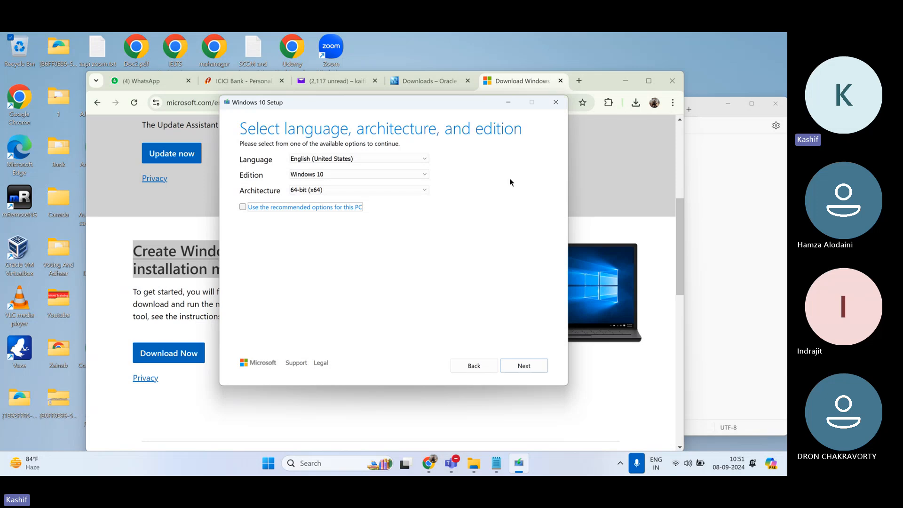
Quit the Windows 10 Setup wizard and switch to the 8th Sept 2024 notes in Notepad
left_click(554, 106)
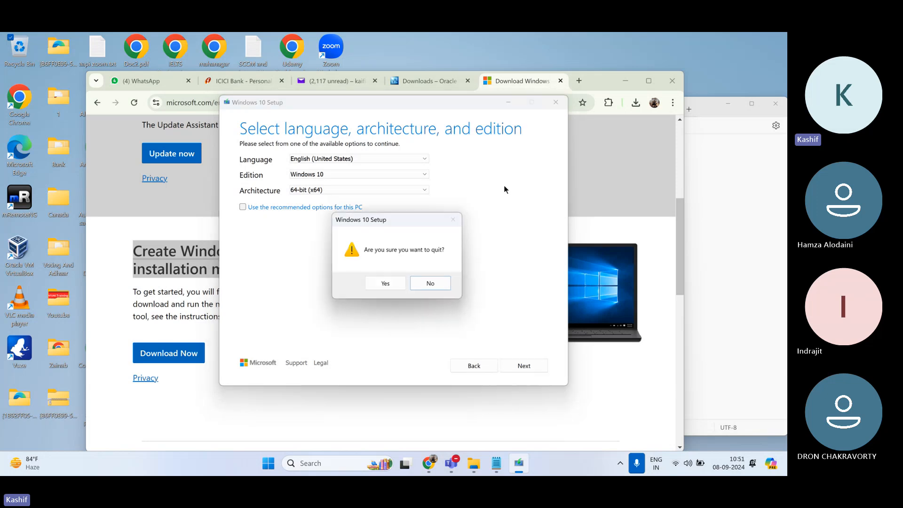
left_click(394, 286)
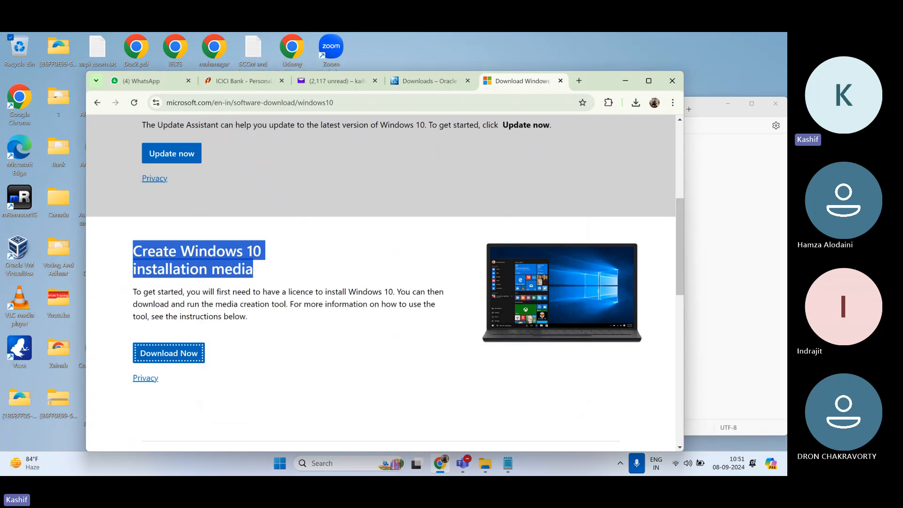
left_click(507, 463)
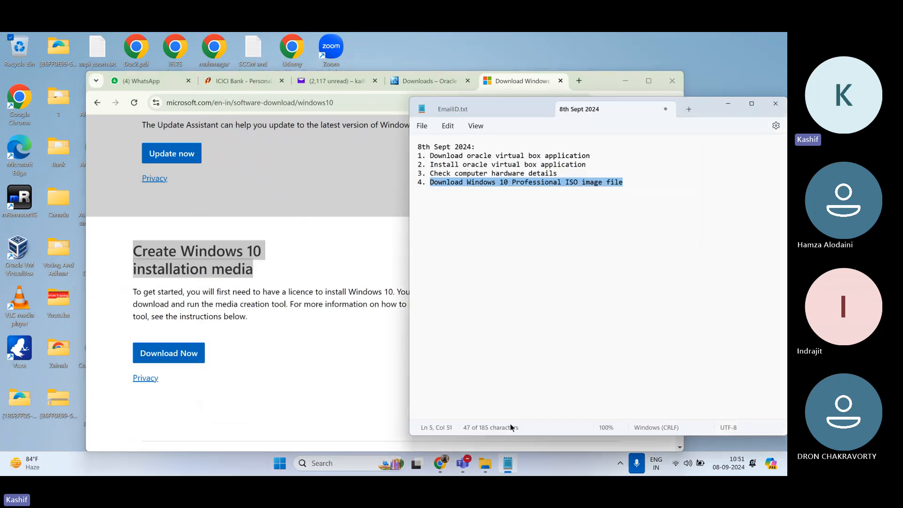
Add "5. Build a new windows 10 virtual machine" as a new line at the end of the notes
left_click(634, 182)
key("Return")
type("5. ")
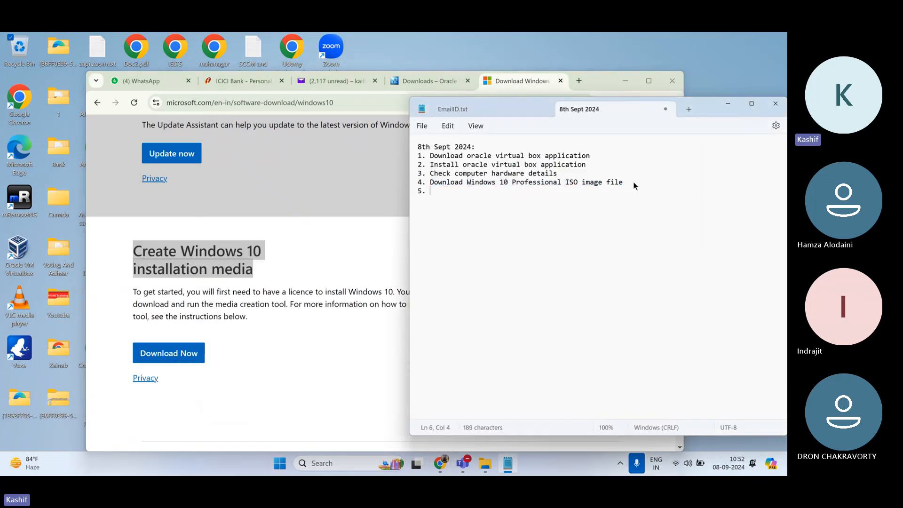
type("Build a new windows 10")
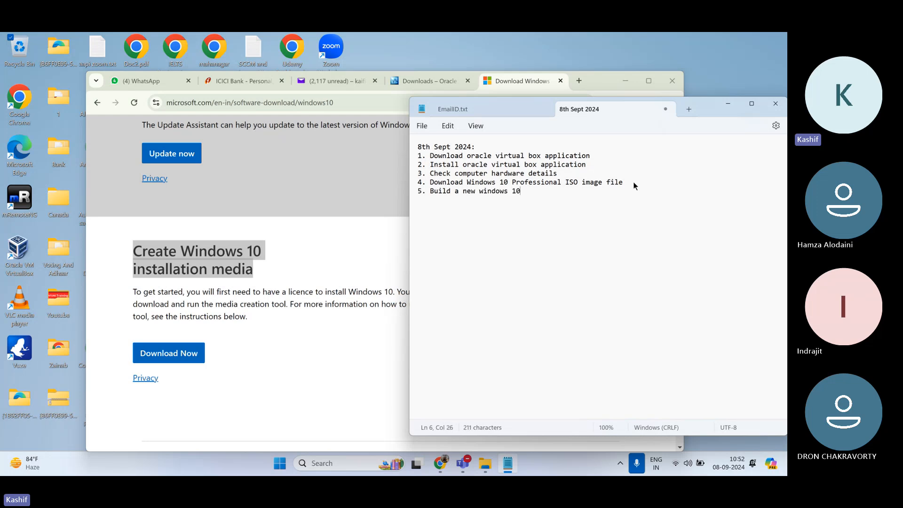
type(" virtual machine")
Minimize the browser and open Oracle VM VirtualBox from the desktop
left_click(626, 81)
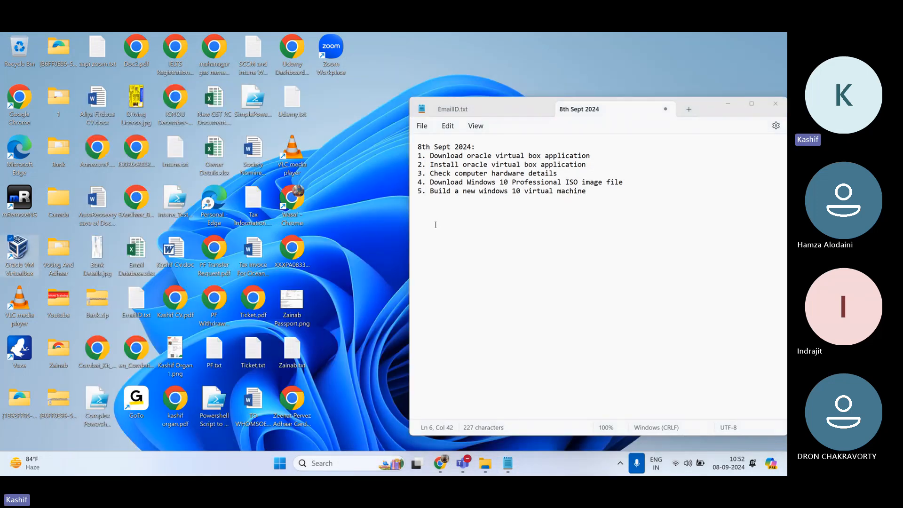
left_click_drag(428, 164, 590, 164)
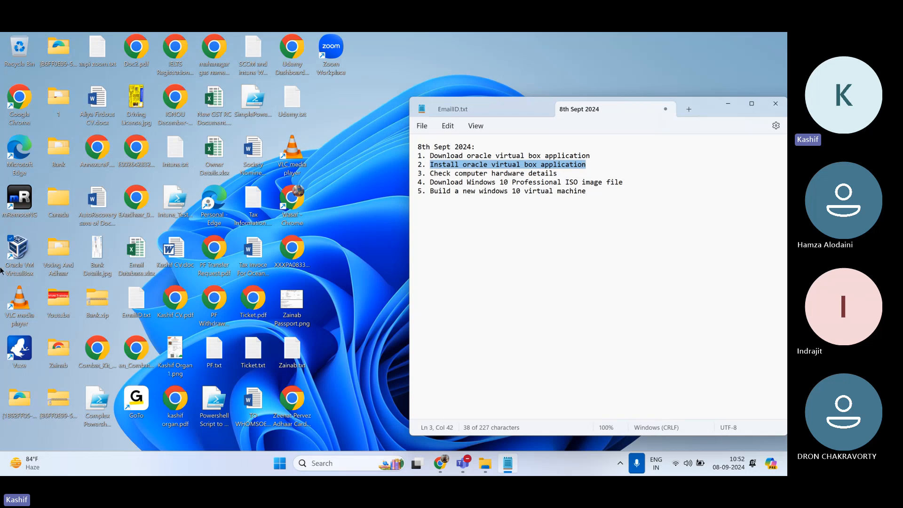
left_click(32, 253)
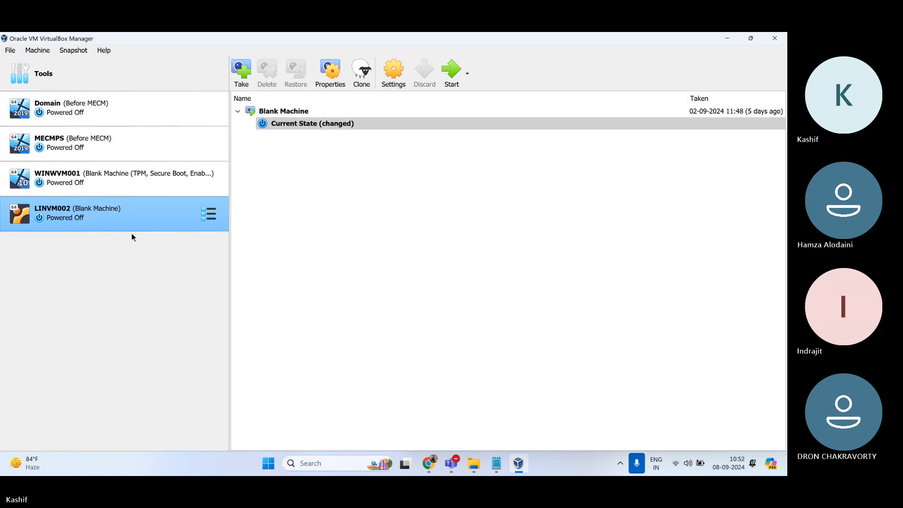
Start creating a new virtual machine and name it WINVM001
left_click(90, 82)
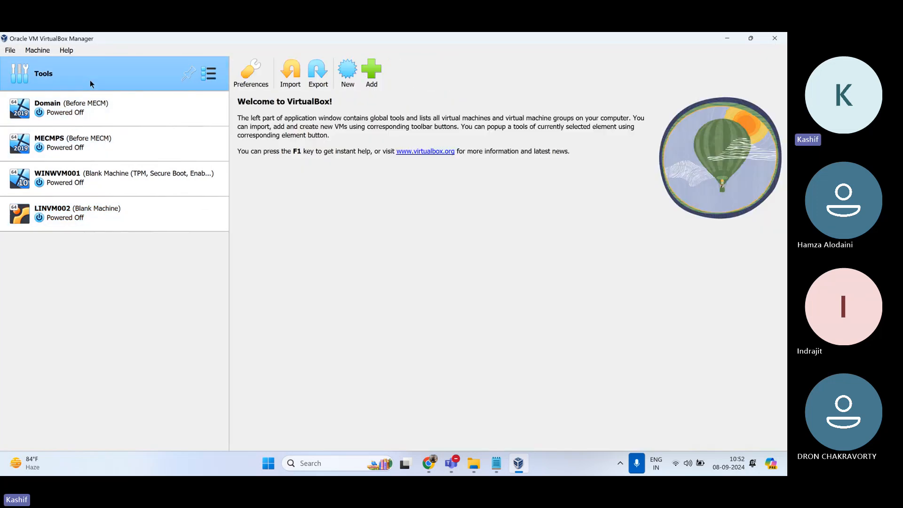
left_click(350, 83)
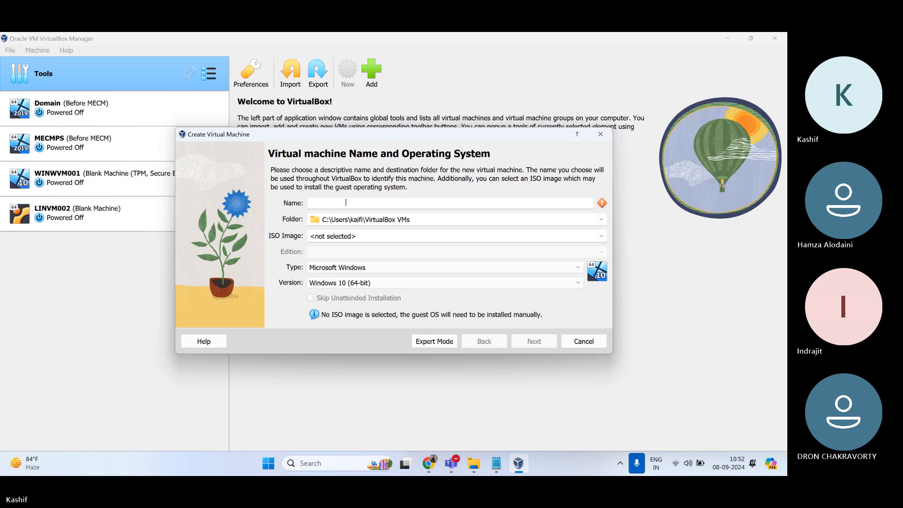
type("WINV")
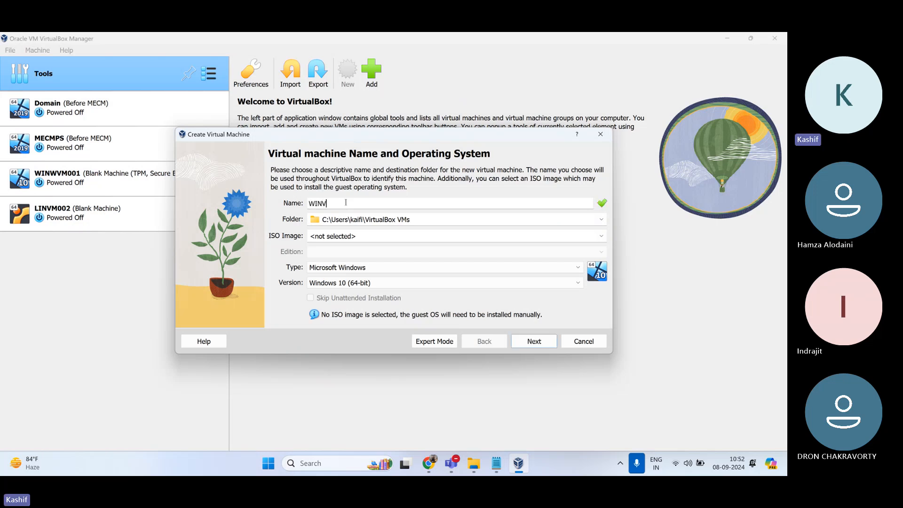
type("M001")
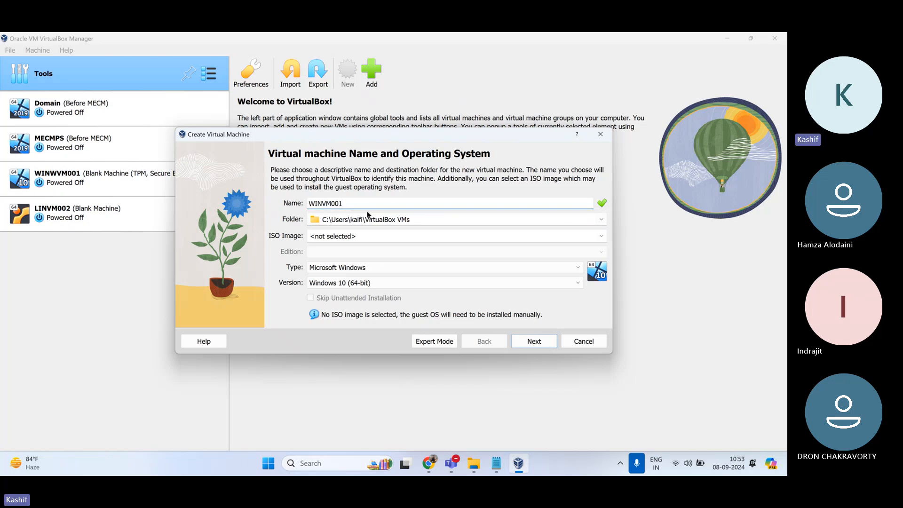
Browse for the new machine's destination folder and go to the MECM folder on the Data (D:) drive
left_click(323, 220)
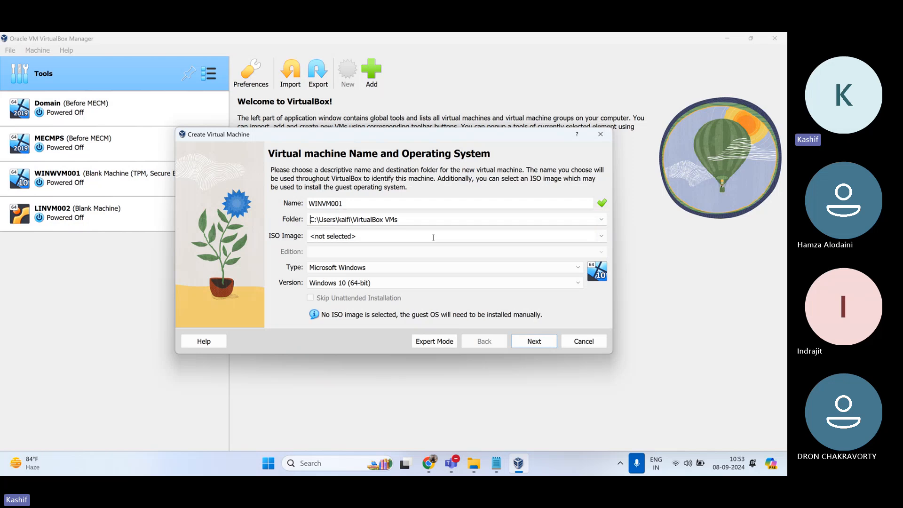
left_click(601, 219)
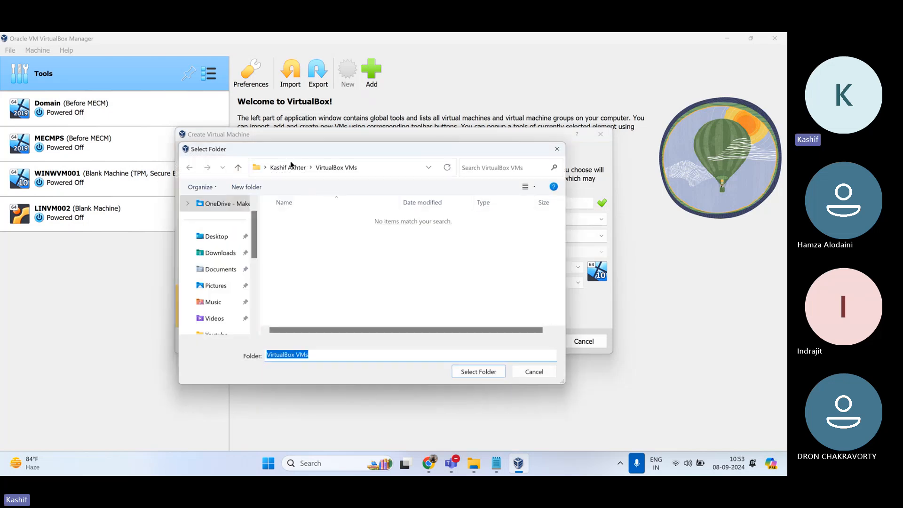
left_click(255, 298)
left_click(255, 310)
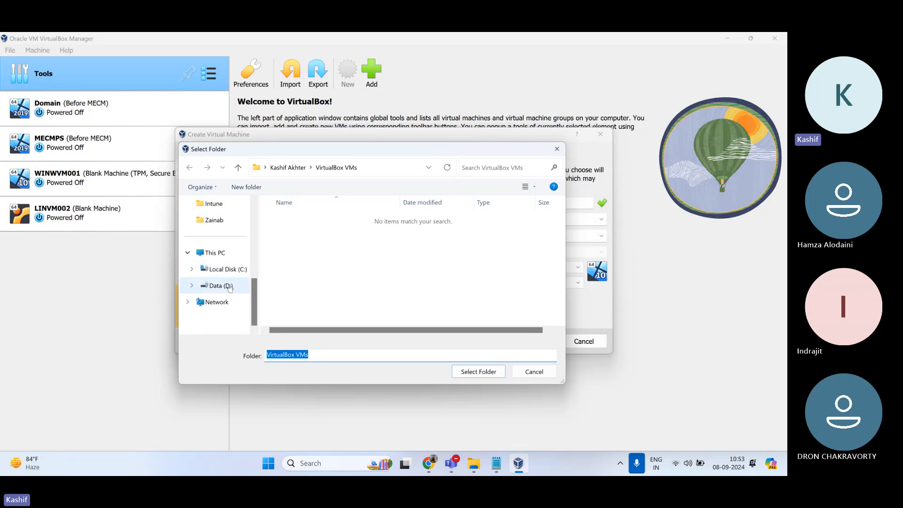
left_click(229, 288)
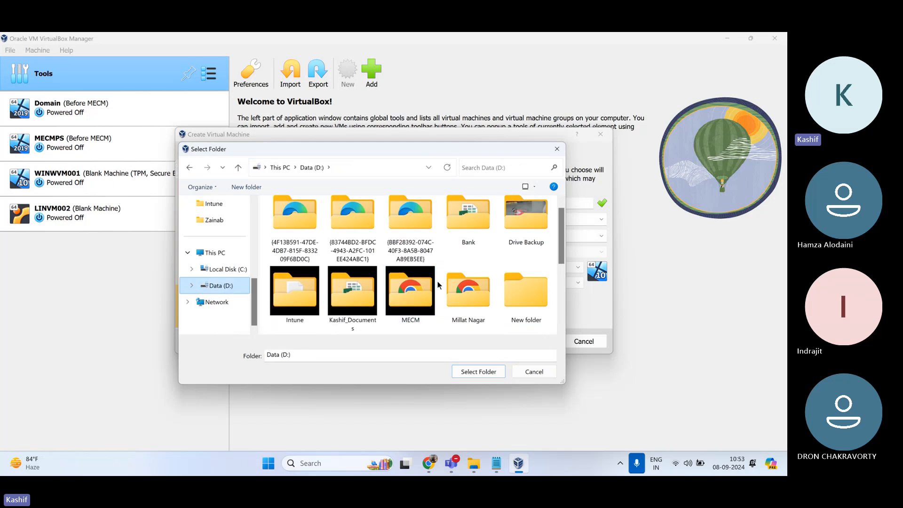
scroll(440, 273, "down", 2)
left_click(411, 243)
double_click(411, 243)
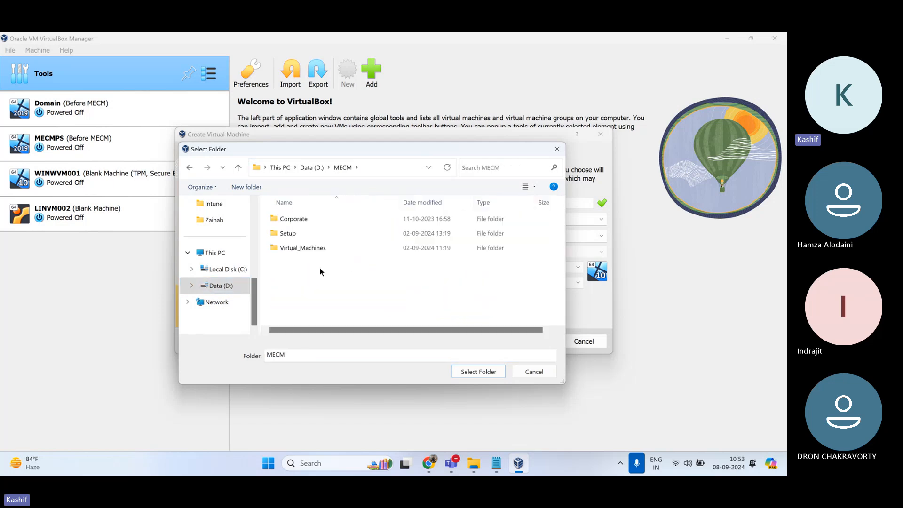
double_click(320, 248)
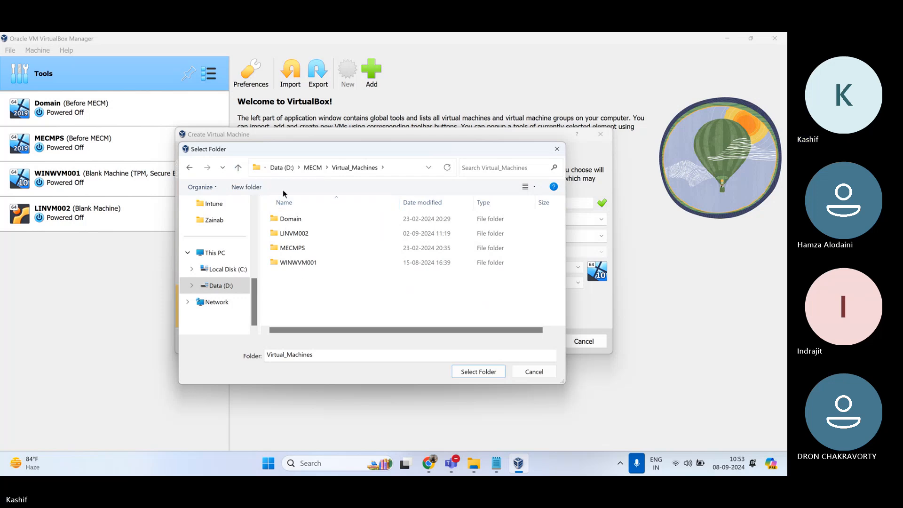
left_click(312, 168)
Create a WINVM001 folder inside D:\MECM, select it as the machine's folder and continue to the hardware settings
right_click(293, 265)
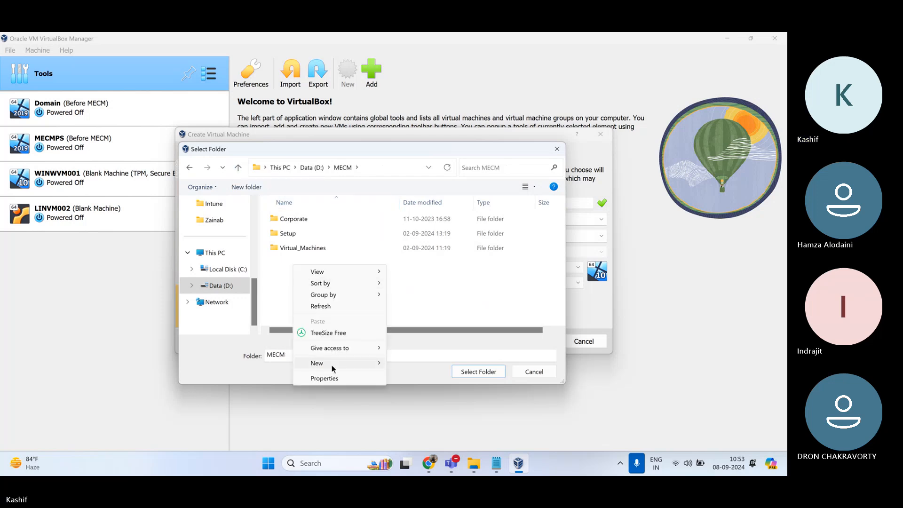
mouse_move(352, 365)
left_click(429, 258)
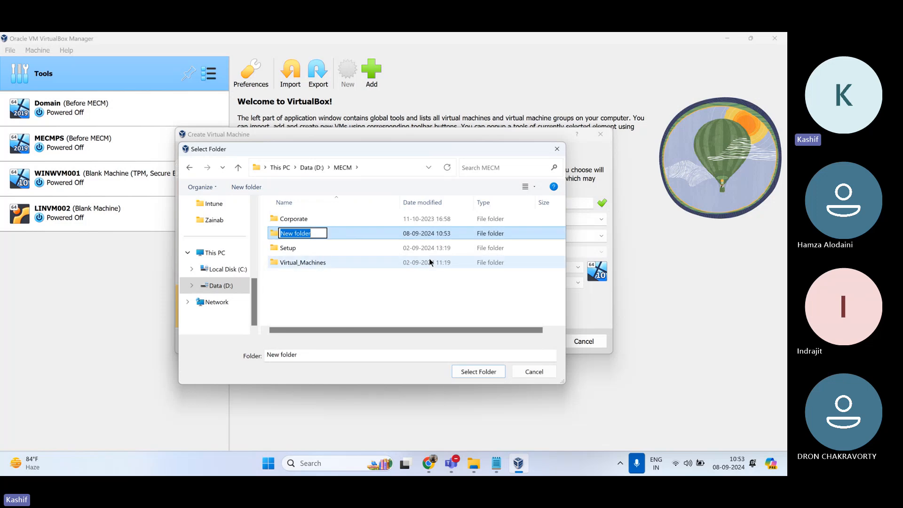
type("WIN")
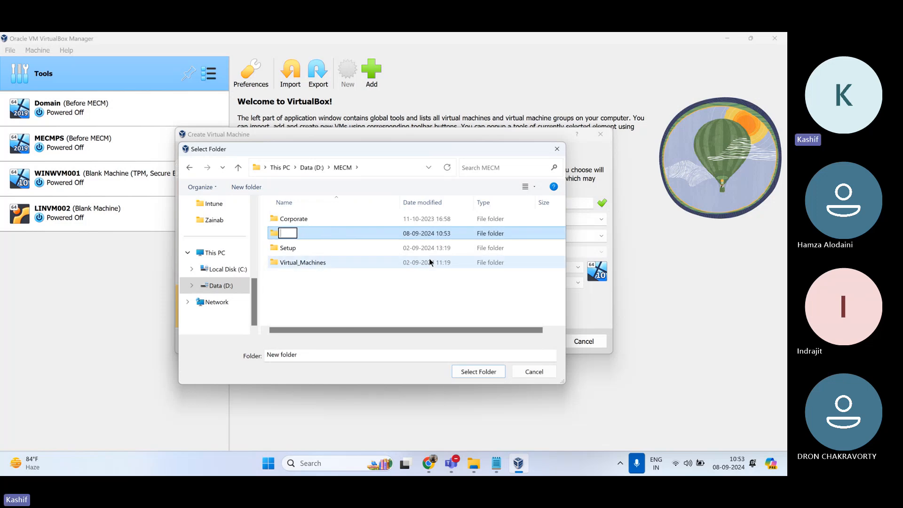
type("VM001")
key("Return")
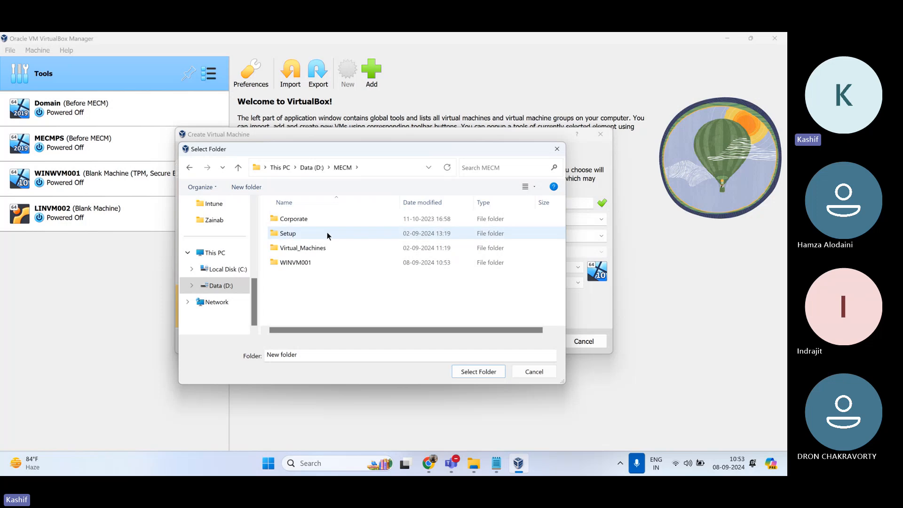
left_click(320, 262)
left_click(489, 374)
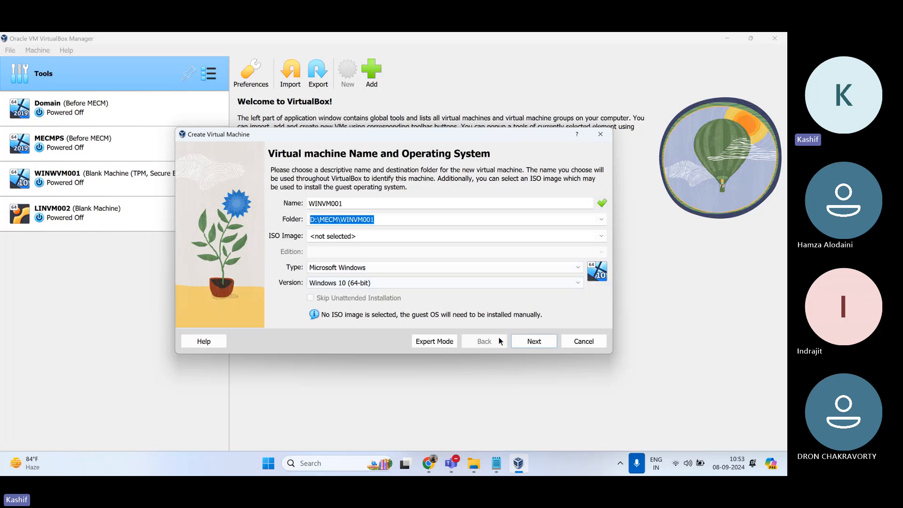
left_click(525, 341)
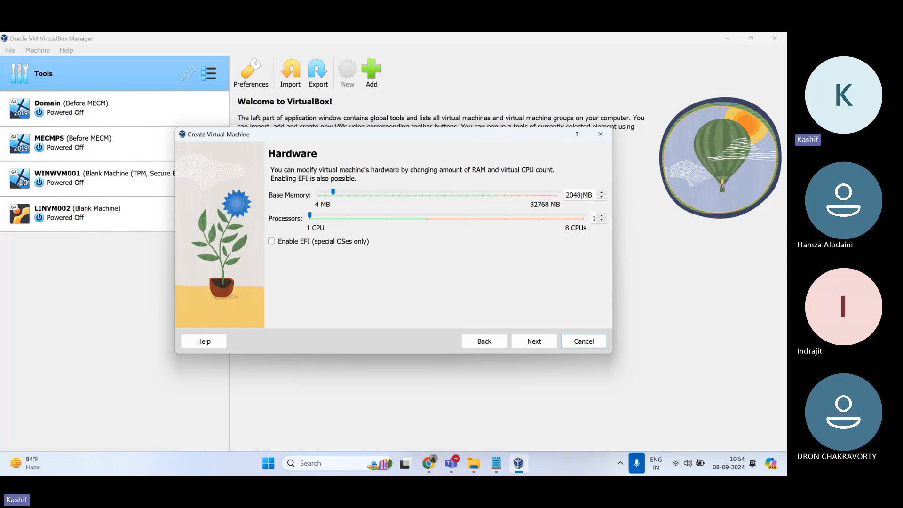
Set the virtual machine's base memory to 4097 MB and its processors to 2, and continue to the hard disk settings
left_click_drag(581, 195, 565, 195)
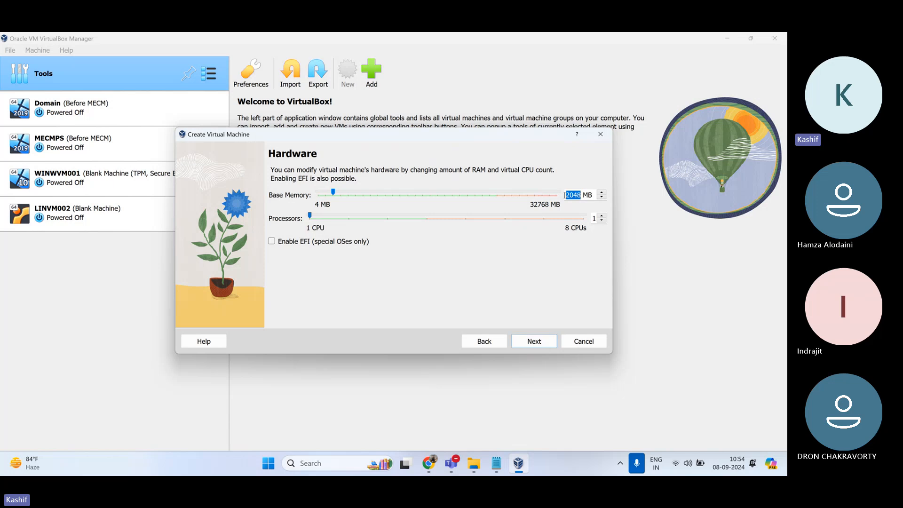
type("4097")
left_click(593, 218)
left_click(601, 216)
double_click(573, 194)
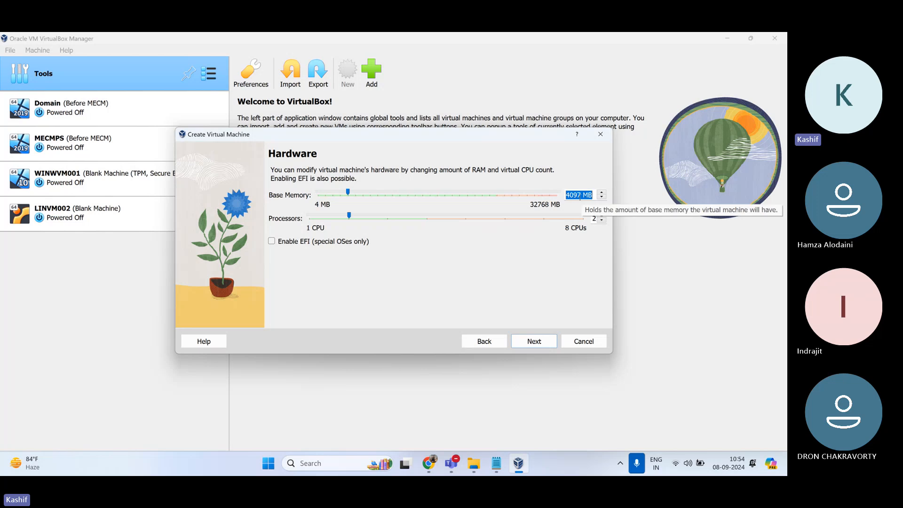
double_click(593, 218)
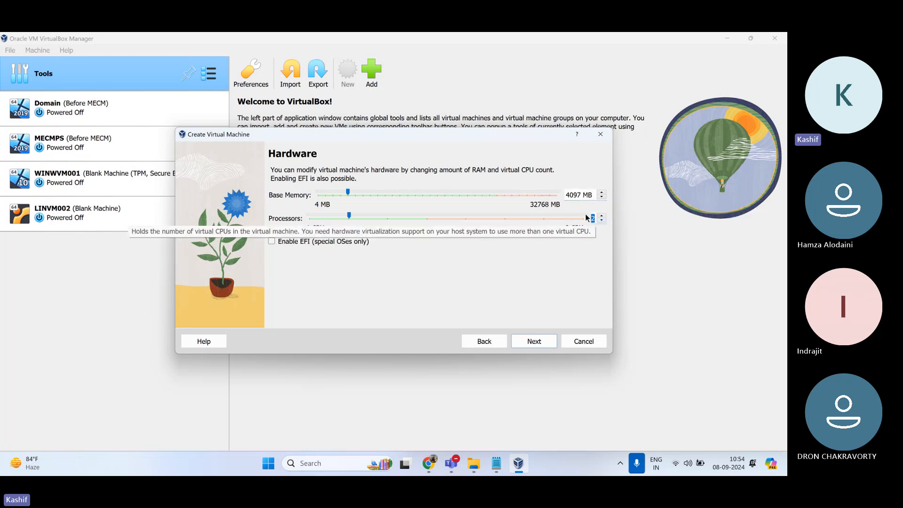
left_click(536, 340)
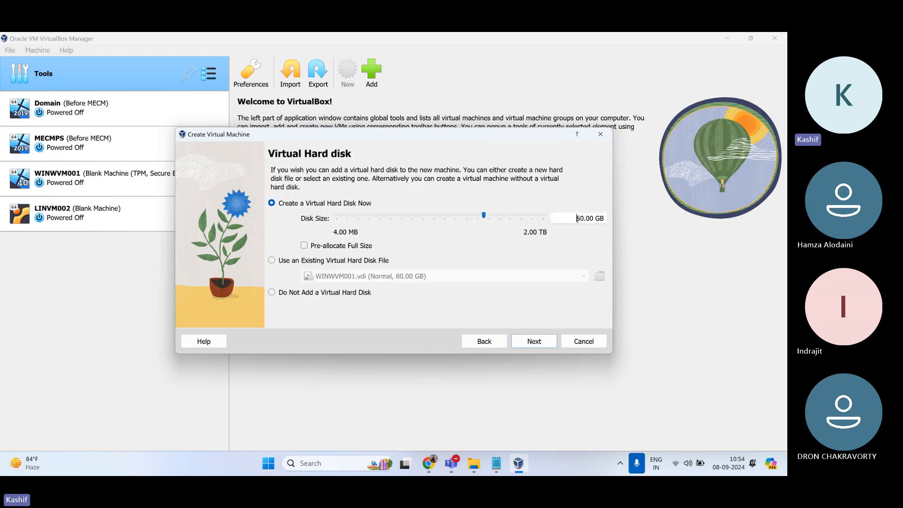
Set the new virtual hard disk's size to 80 GB and finish creating the virtual machine
left_click_drag(577, 218, 581, 219)
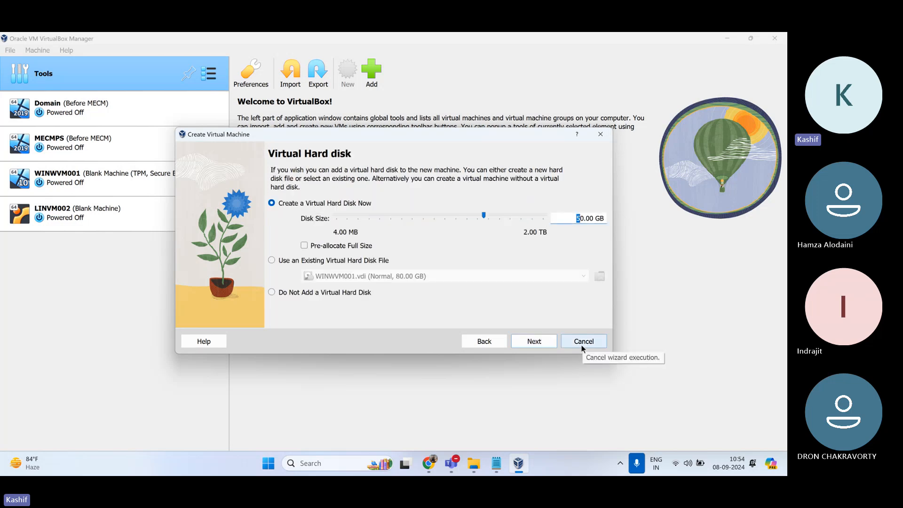
key("BackSpace")
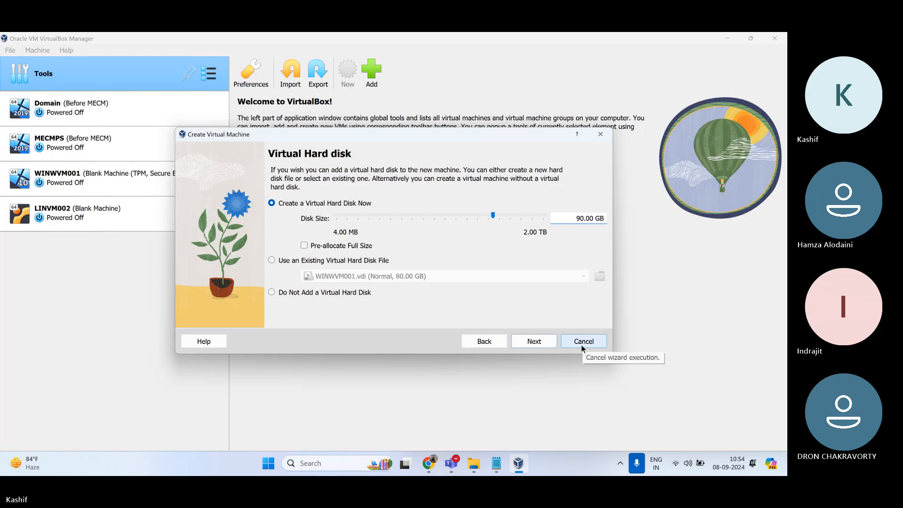
type("8")
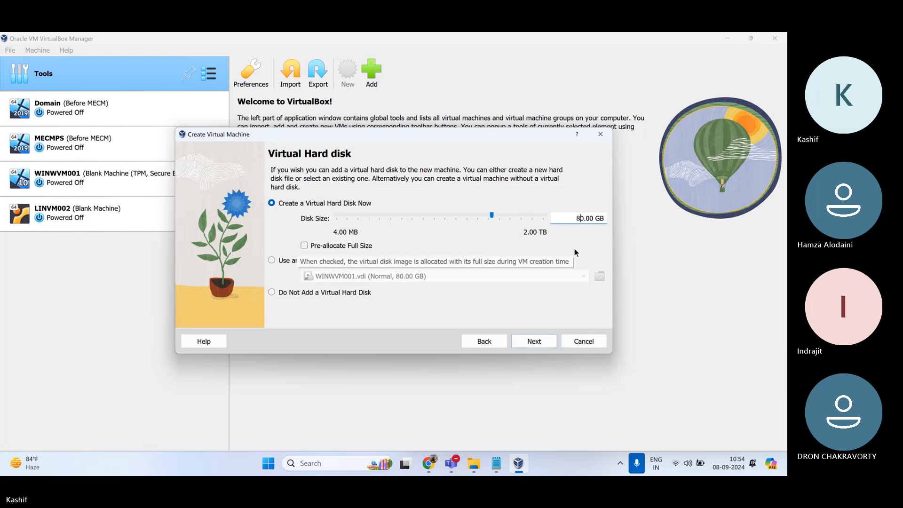
left_click(537, 345)
left_click(534, 341)
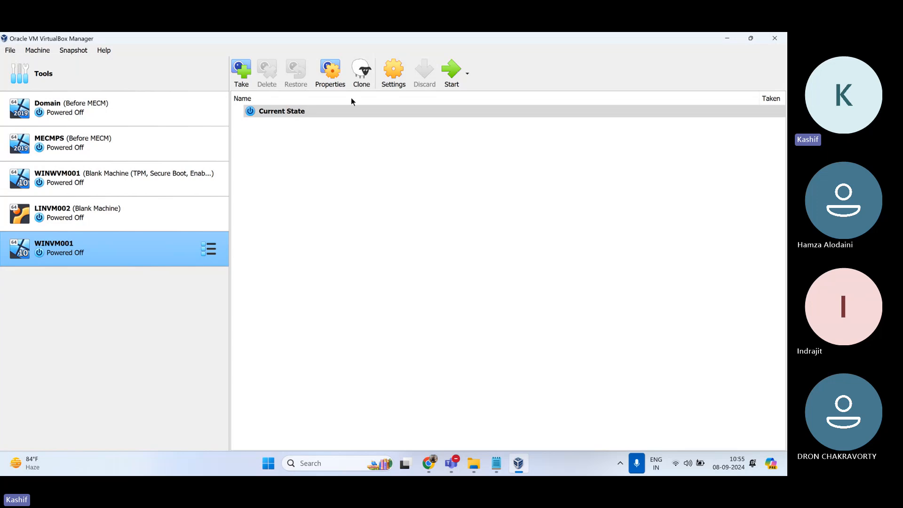
Set WINVM001's TPM to v2.0, enable EFI and Secure Boot in its system settings, and save the changes
left_click(390, 75)
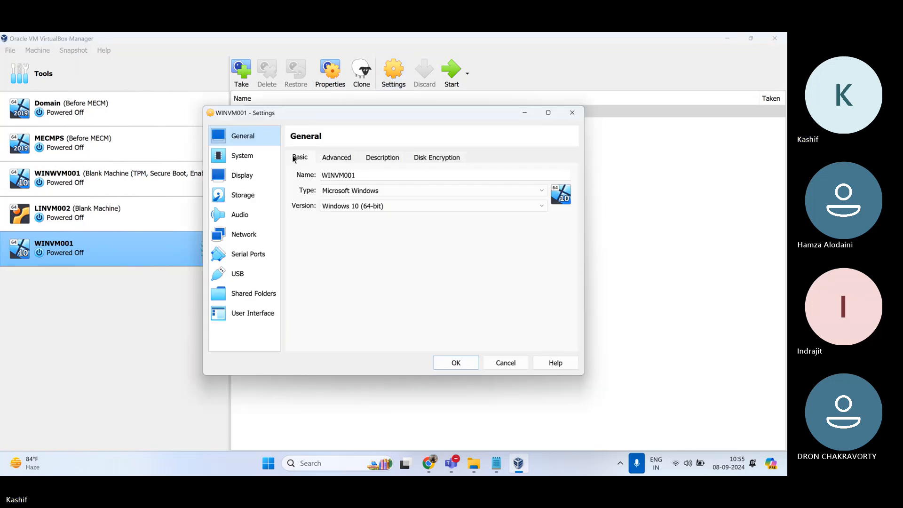
left_click(258, 158)
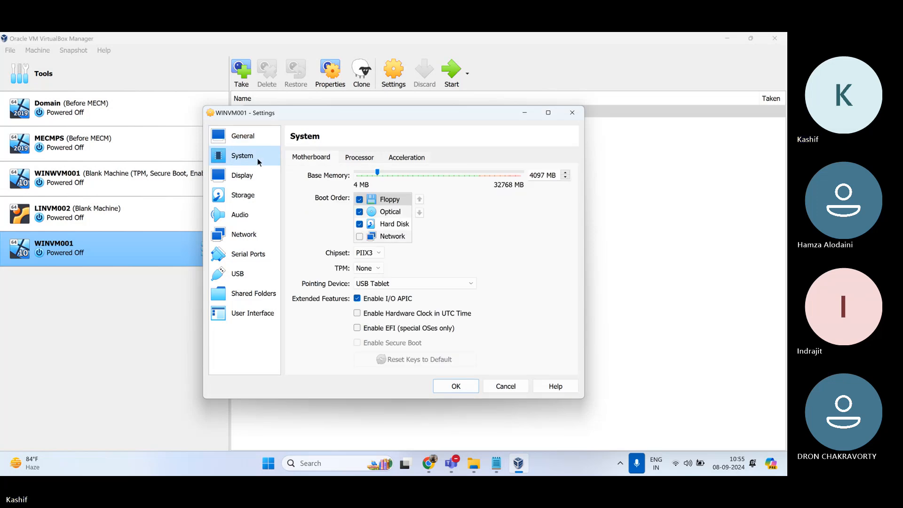
left_click(375, 268)
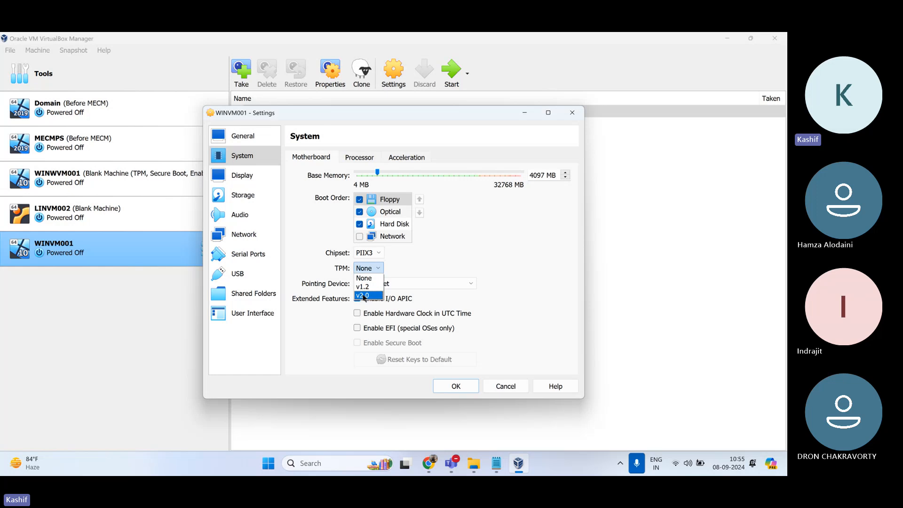
left_click(364, 295)
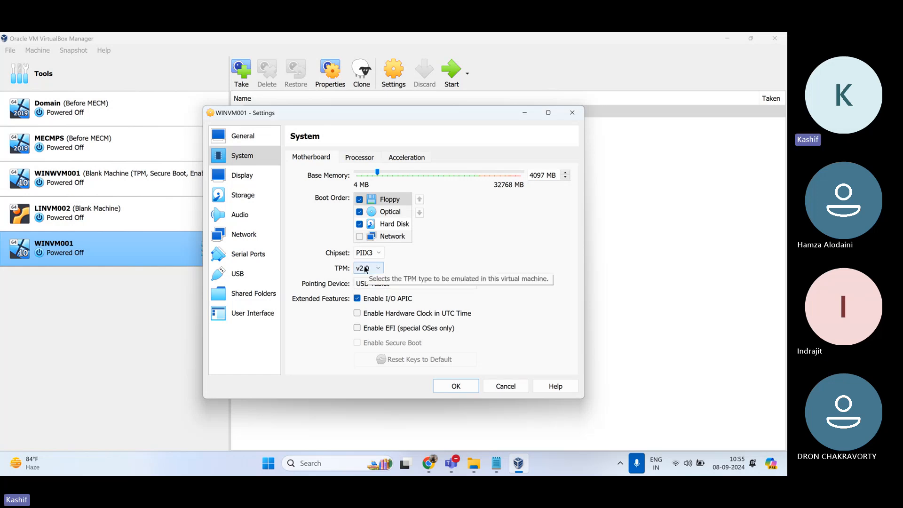
left_click(357, 326)
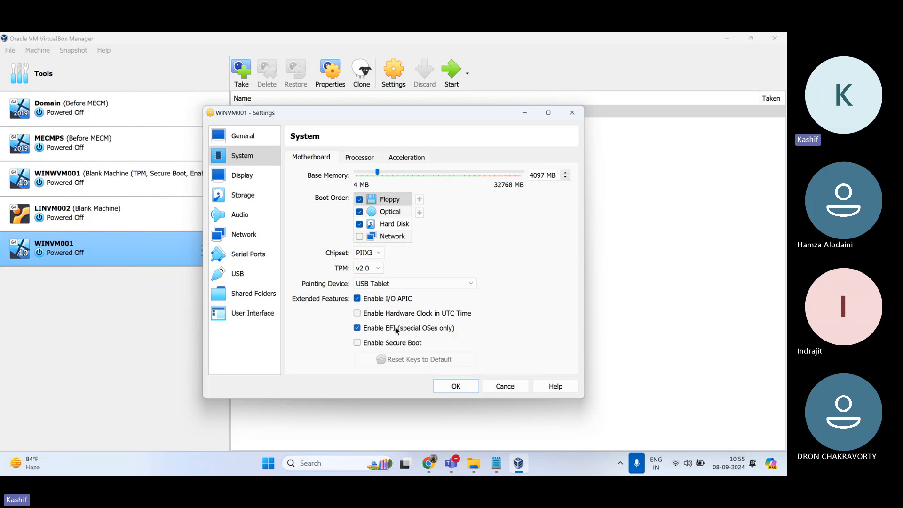
left_click(363, 343)
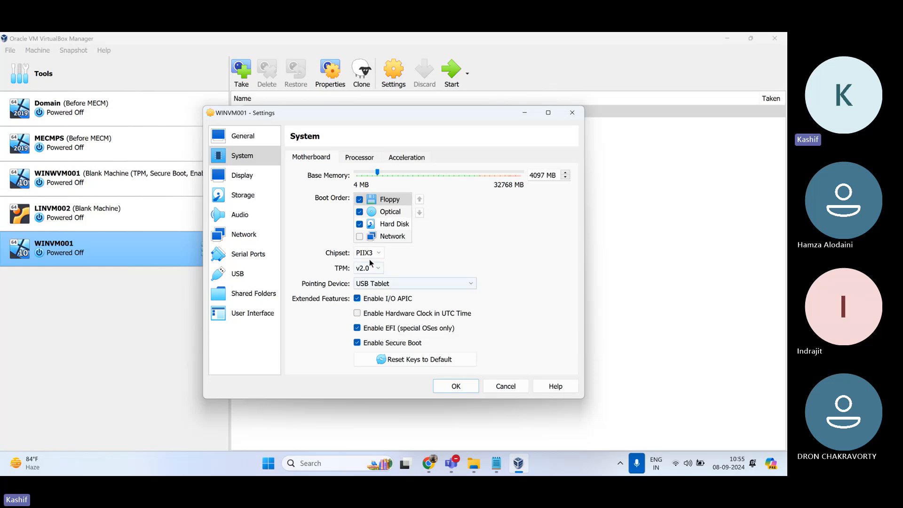
left_click(369, 266)
left_click(362, 295)
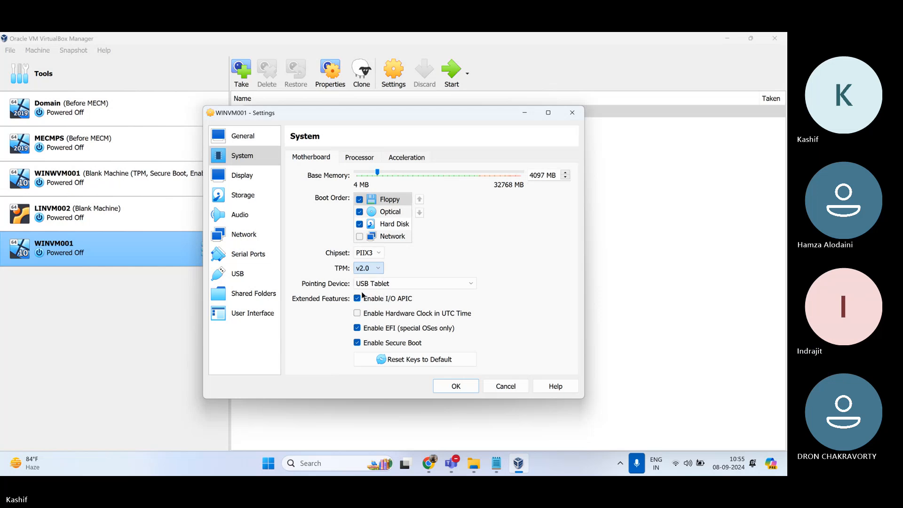
left_click(370, 269)
left_click(367, 299)
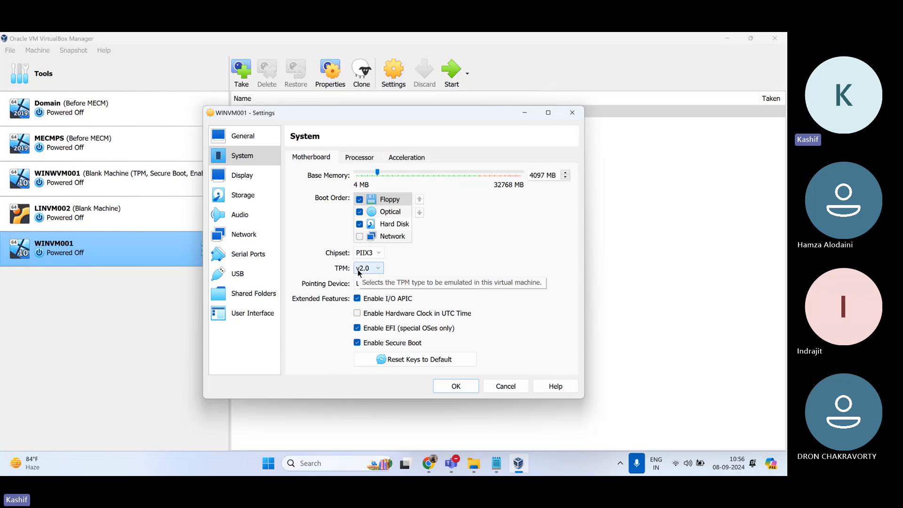
left_click(454, 386)
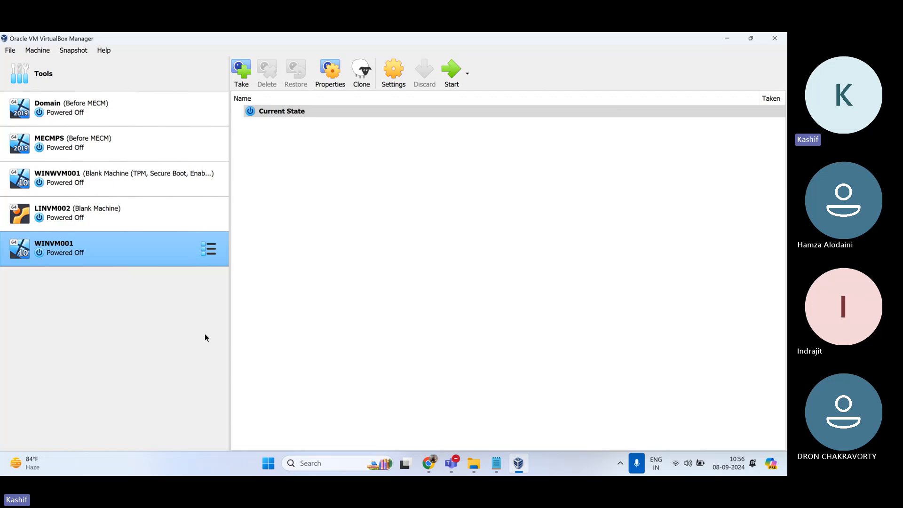
Show WINVM001's details and highlight the note line about downloading the Windows 10 Professional ISO image file
left_click(208, 250)
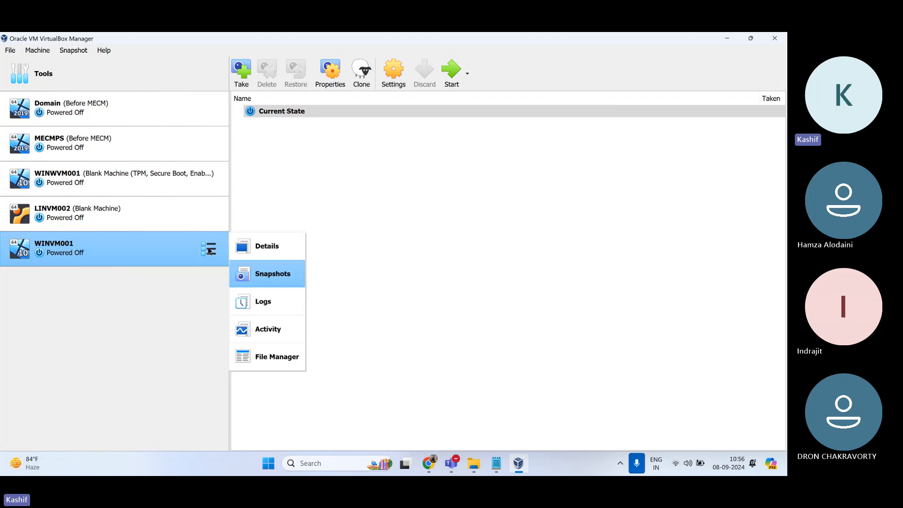
left_click(278, 252)
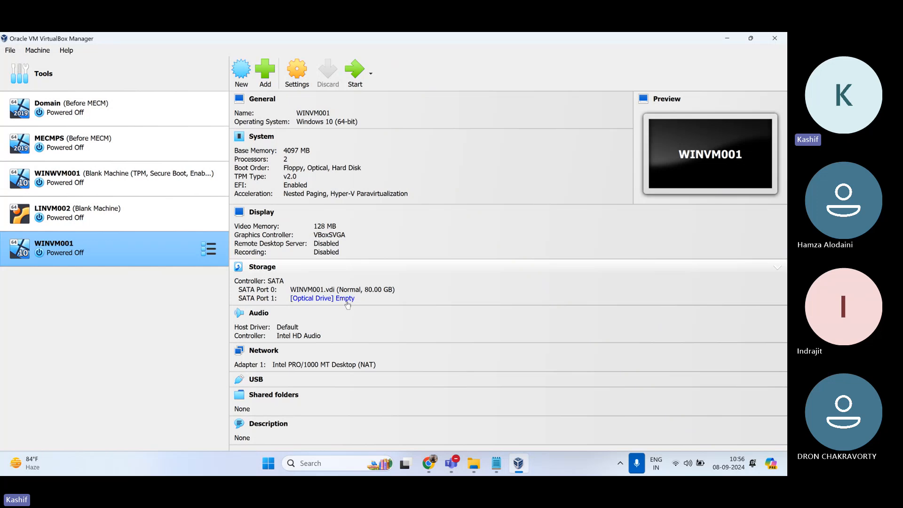
left_click(493, 453)
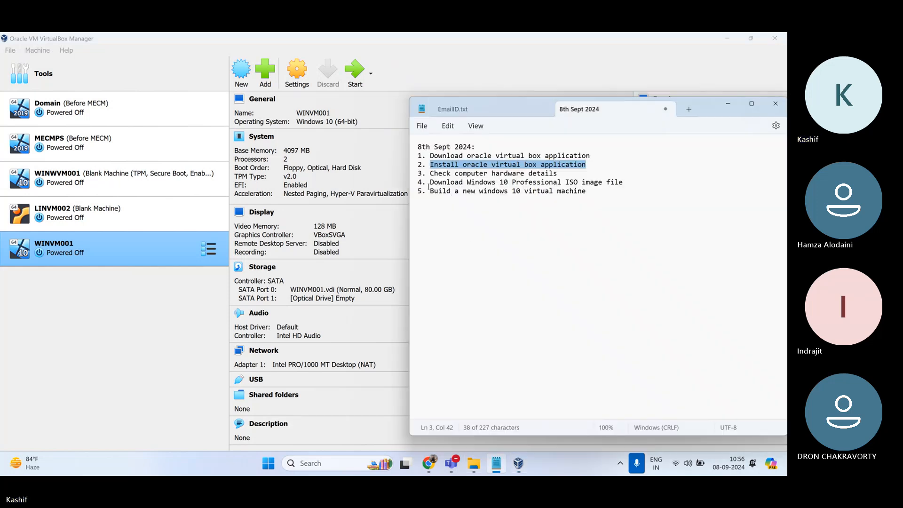
left_click_drag(429, 183, 625, 186)
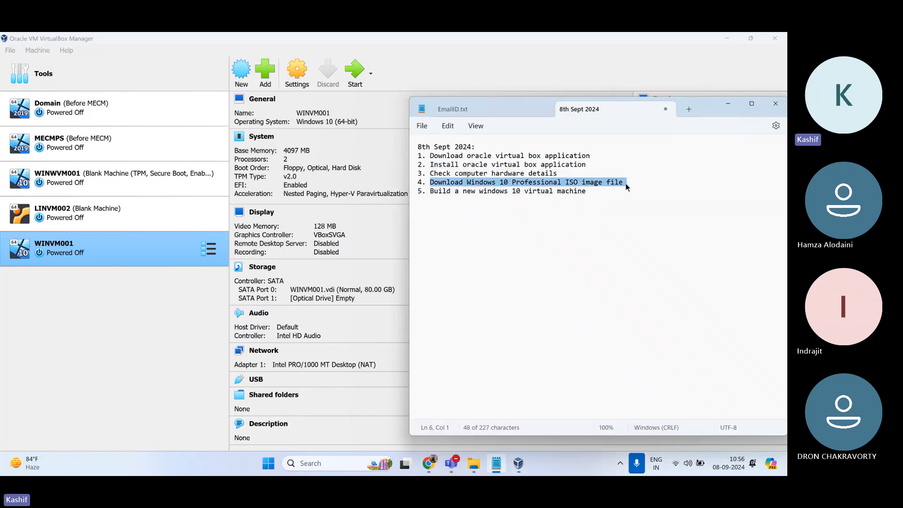
left_click(728, 104)
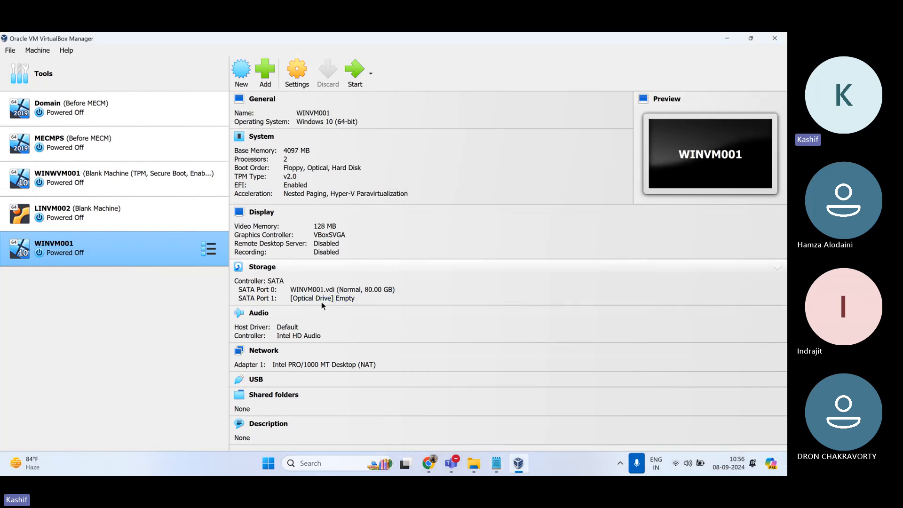
Browse for a disk file for WINVM001's optical drive and go to the MECM folder on the Data (D:) drive
left_click(341, 301)
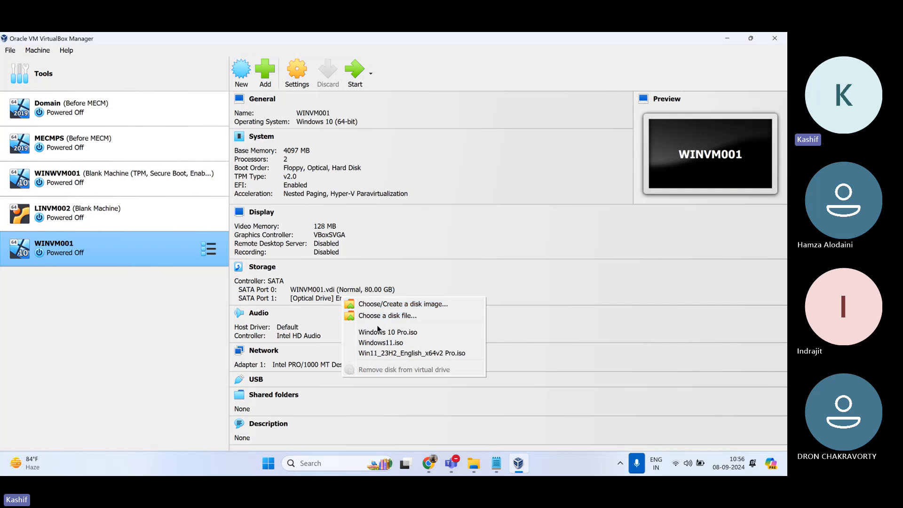
left_click(402, 316)
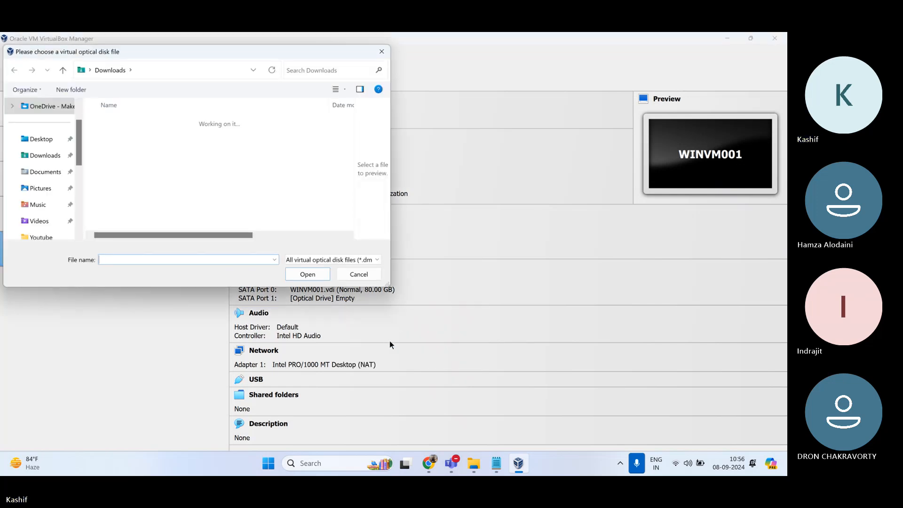
left_click_drag(157, 52, 301, 132)
scroll(193, 254, "down", 4)
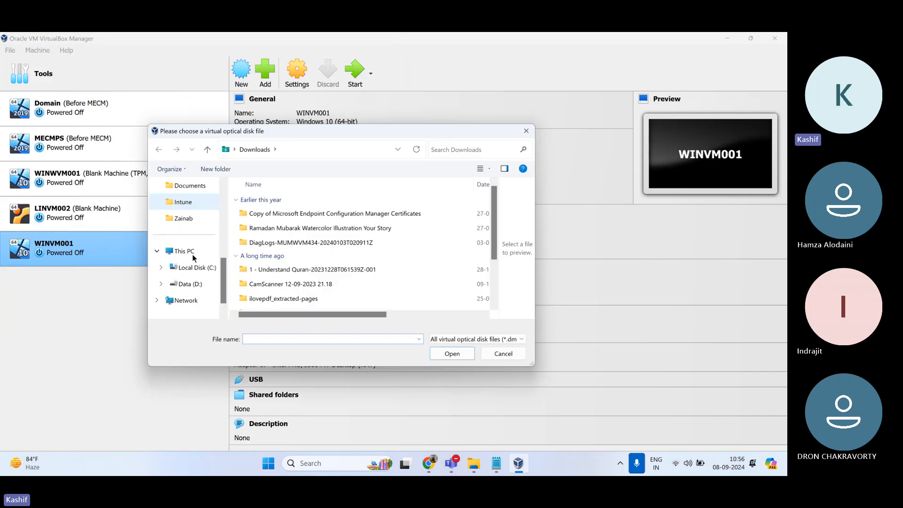
left_click(194, 290)
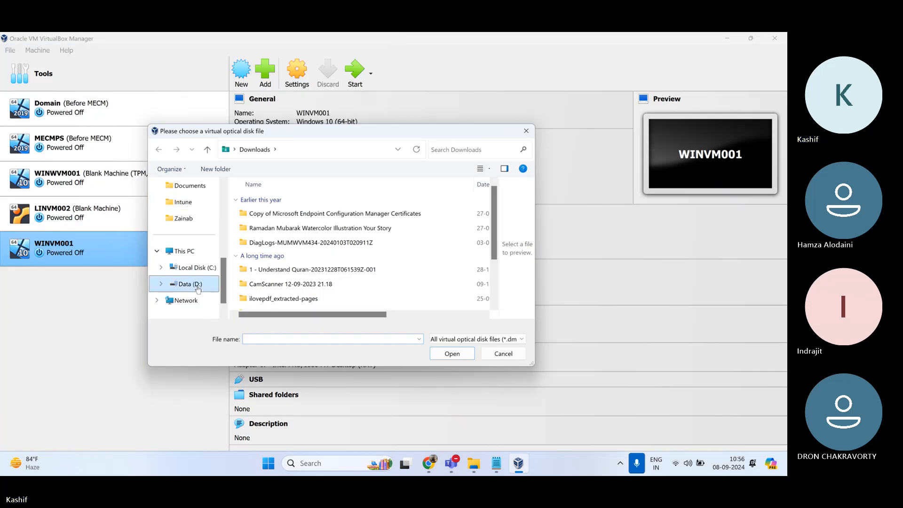
scroll(433, 230, "down", 1)
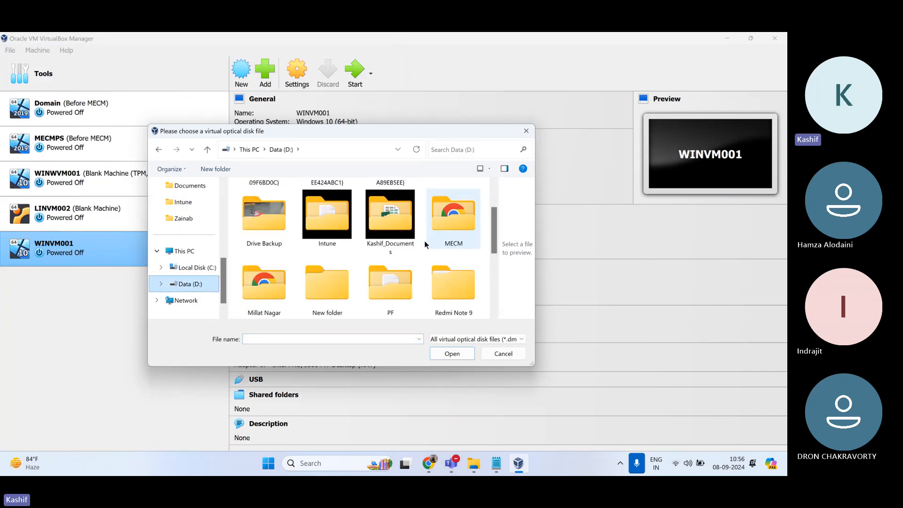
double_click(456, 218)
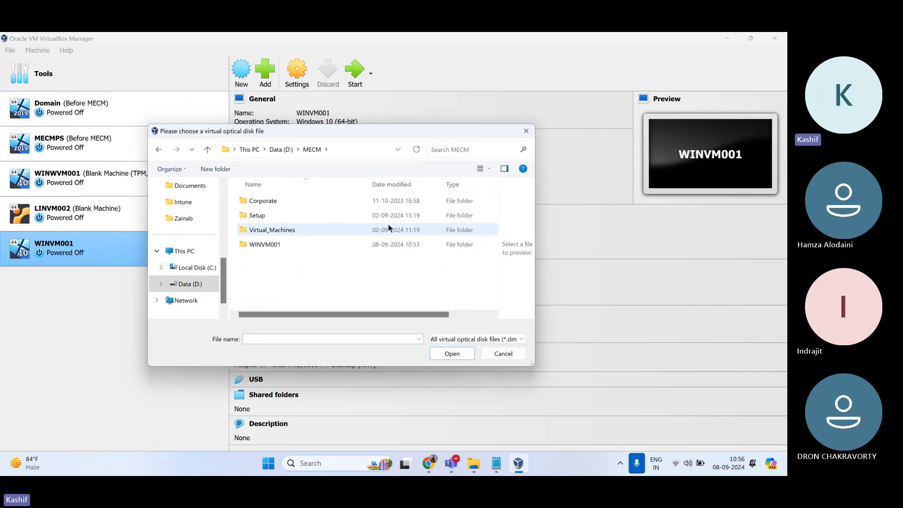
Mount Windows 10 Pro.iso from the Setup\Windows10 folder in WINVM001's optical drive
double_click(264, 217)
scroll(270, 233, "down", 3)
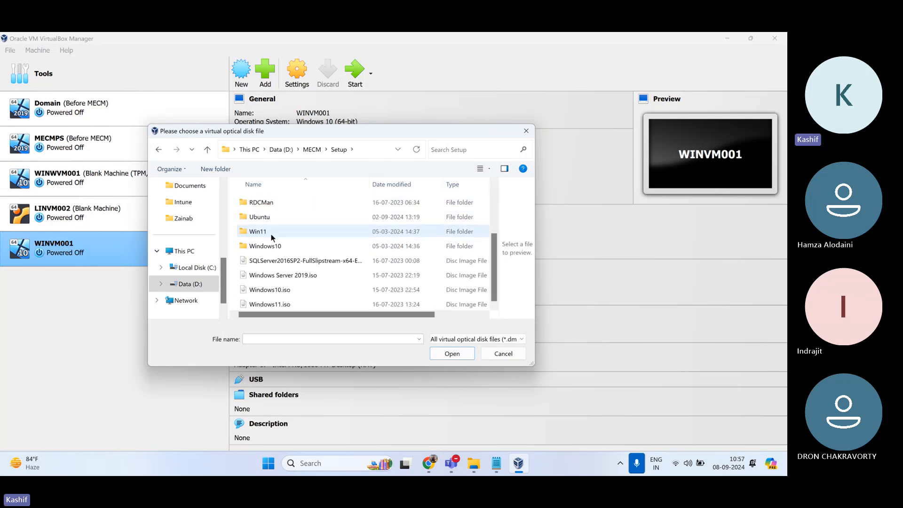
left_click(272, 246)
double_click(272, 245)
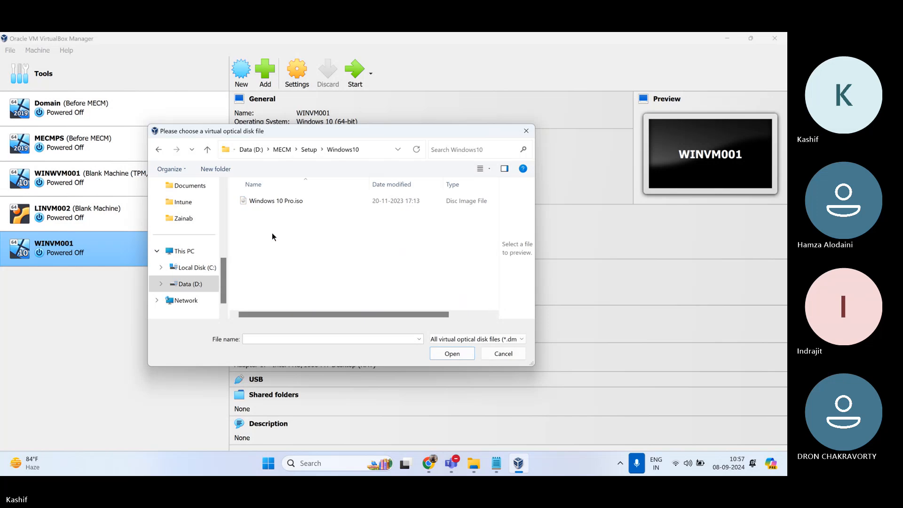
left_click(283, 202)
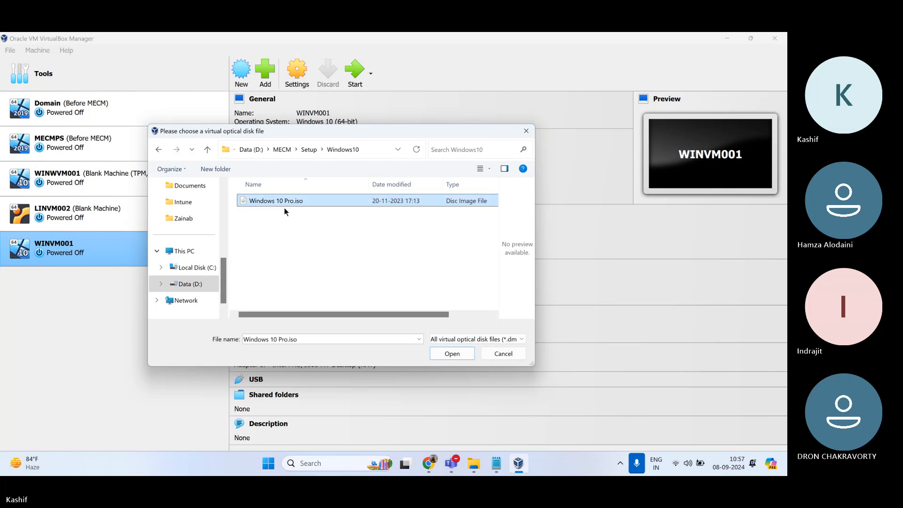
left_click(459, 353)
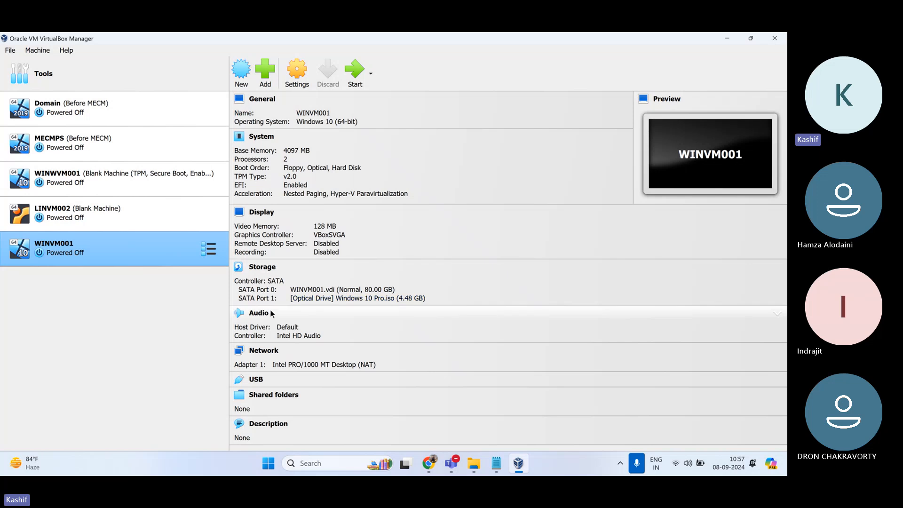
Boot WINVM001 from the mounted disc and start the Windows installation with the default language settings, clearing the machine window's notifications
left_click(351, 79)
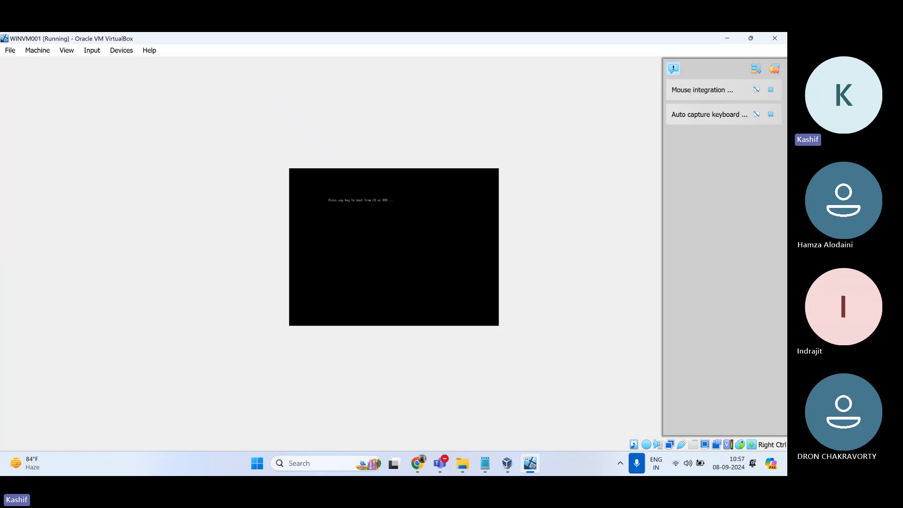
key("Return")
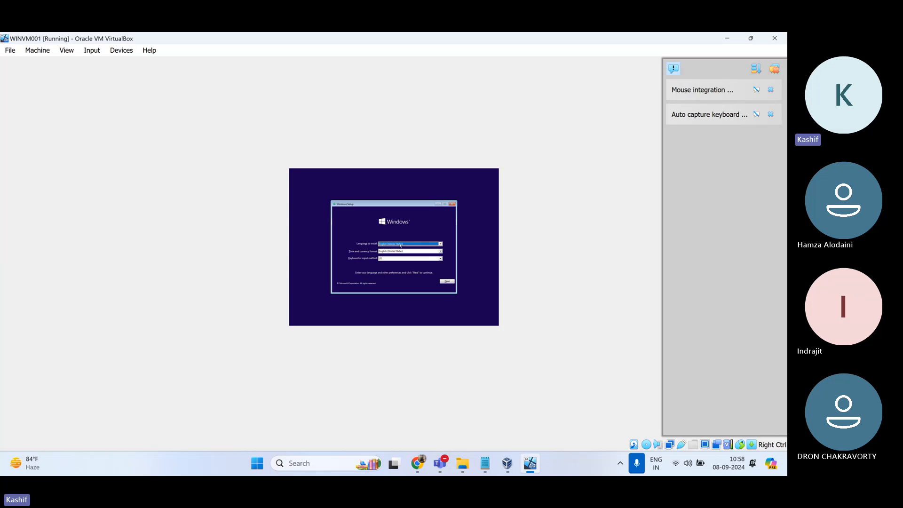
left_click(447, 281)
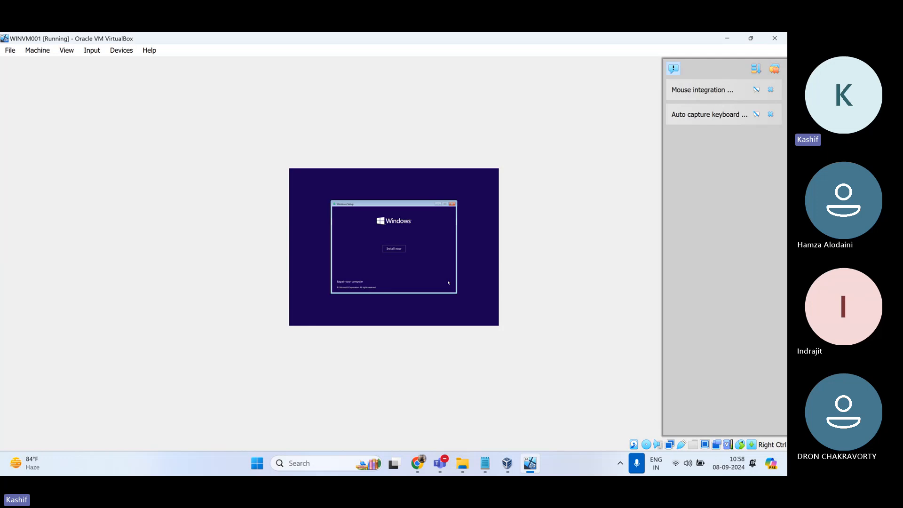
left_click(399, 248)
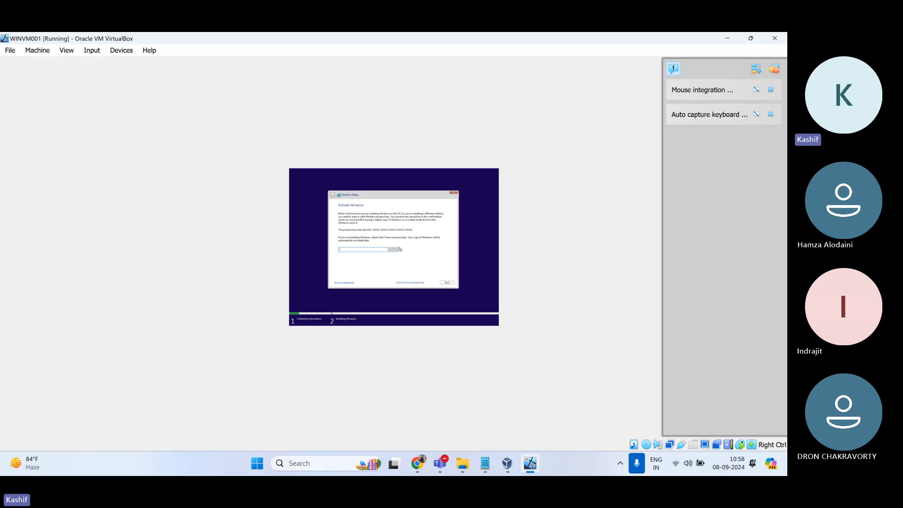
left_click(774, 70)
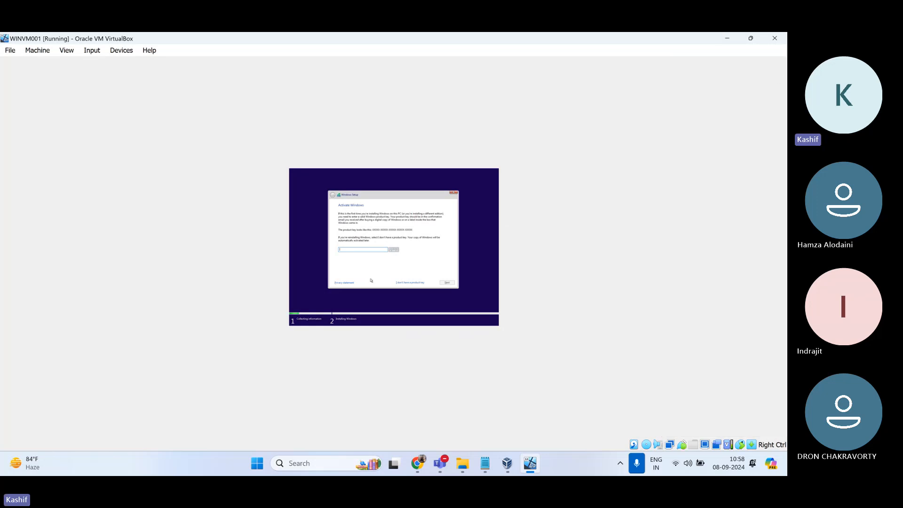
Continue the Windows setup without a product key and choose Windows 10 Pro as the operating system
left_click(419, 283)
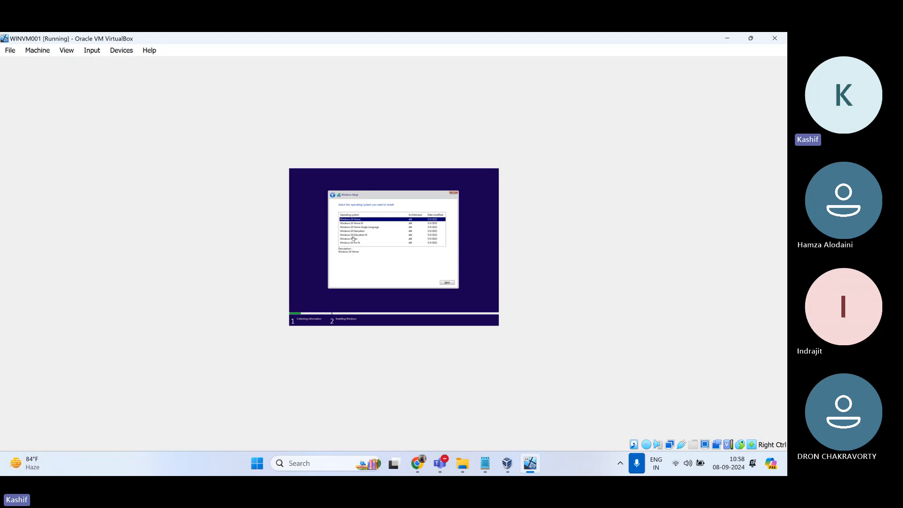
left_click(352, 239)
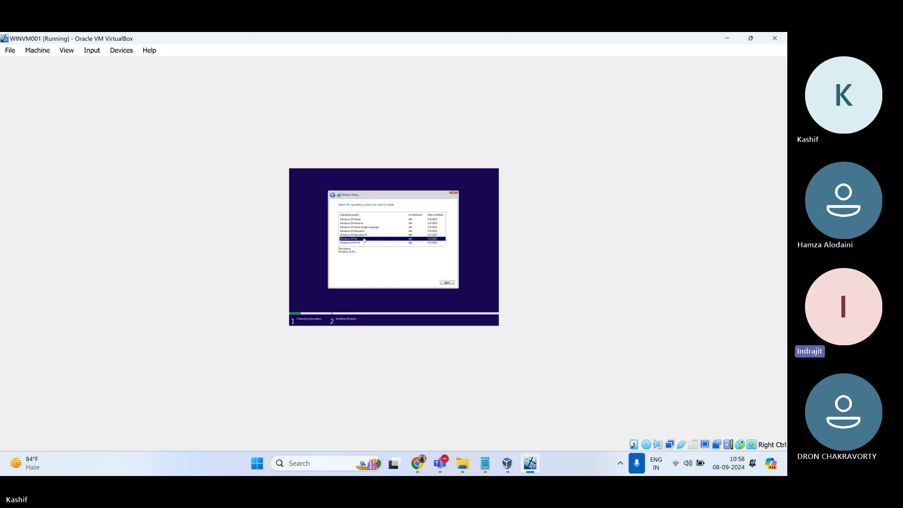
left_click(445, 283)
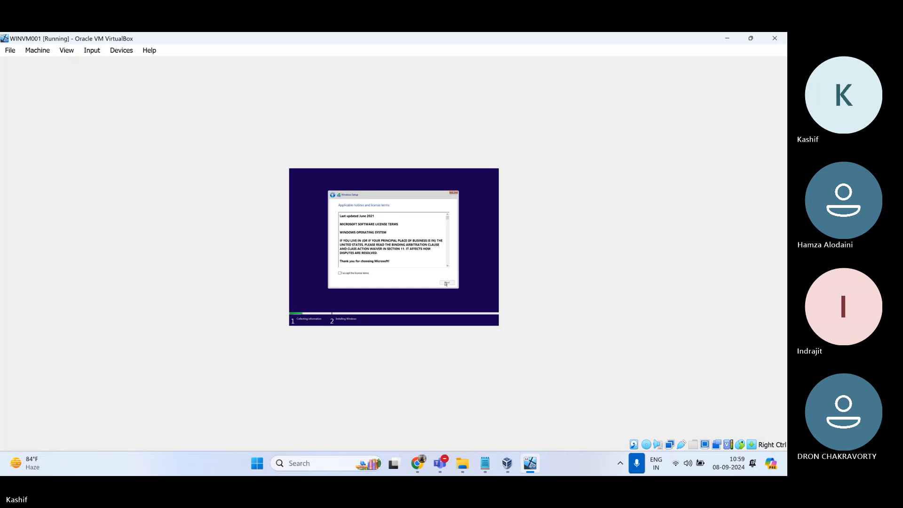
Accept the license terms and choose the custom installation of Windows only
left_click(348, 273)
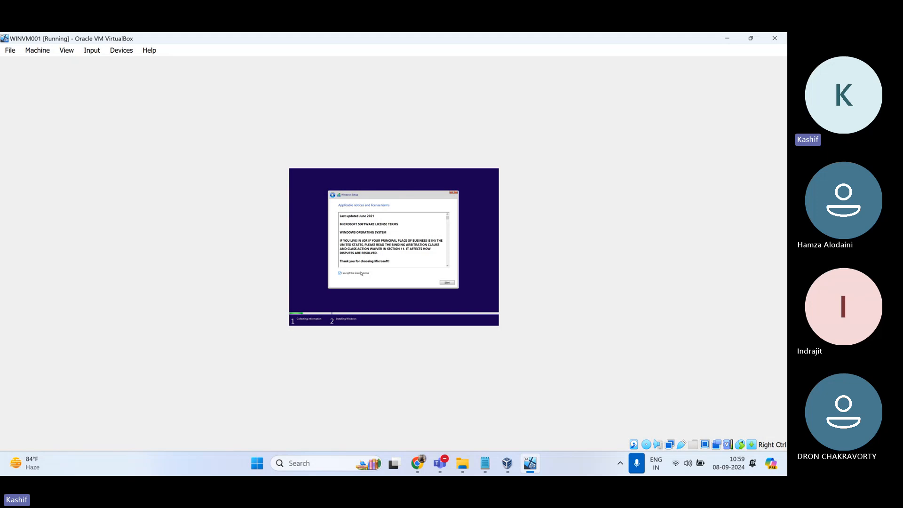
left_click(444, 283)
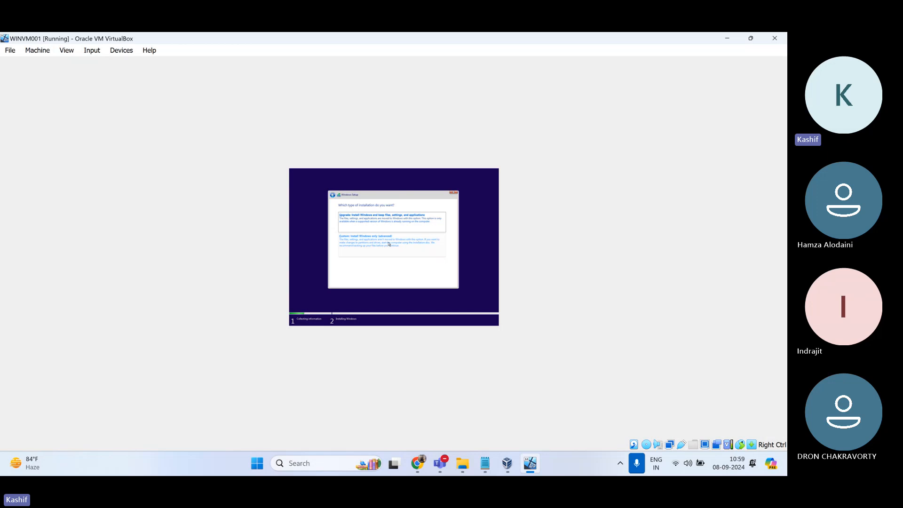
left_click(359, 246)
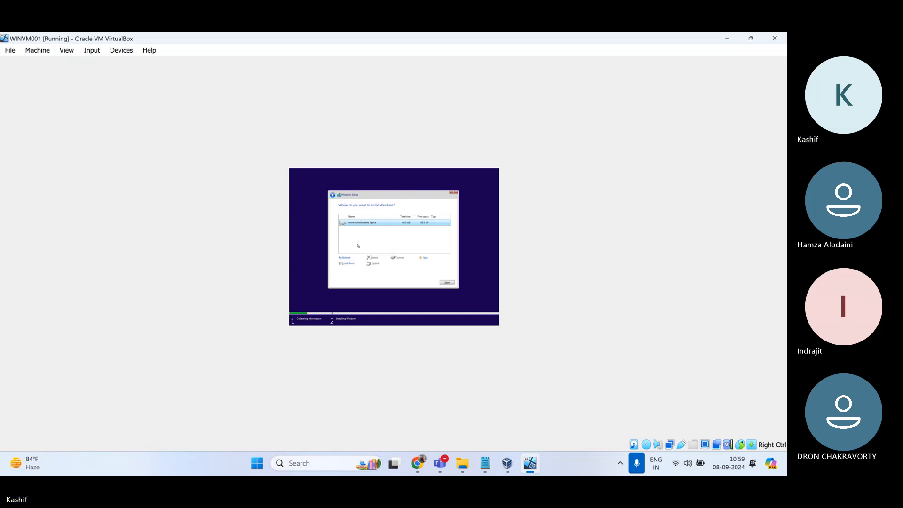
Start installing Windows on the unallocated space of Drive 0
left_click(446, 283)
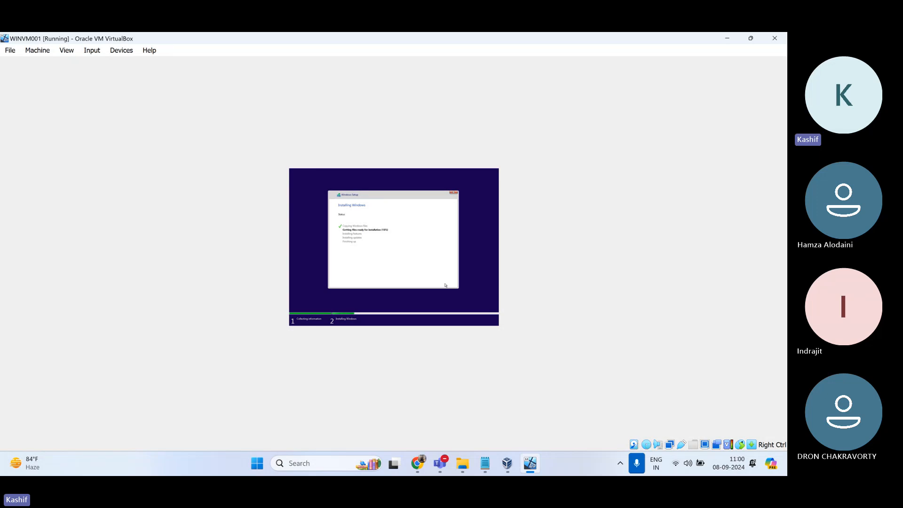
Switch to the 8th Sept 2024 note in Notepad and add item 6, "Take intune subscription", below the virtual machine item
key("alt+Tab")
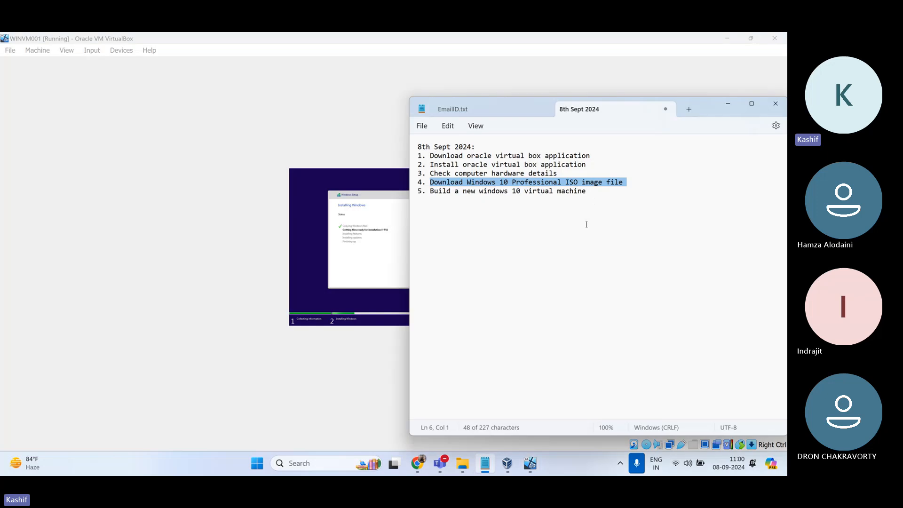
left_click(595, 192)
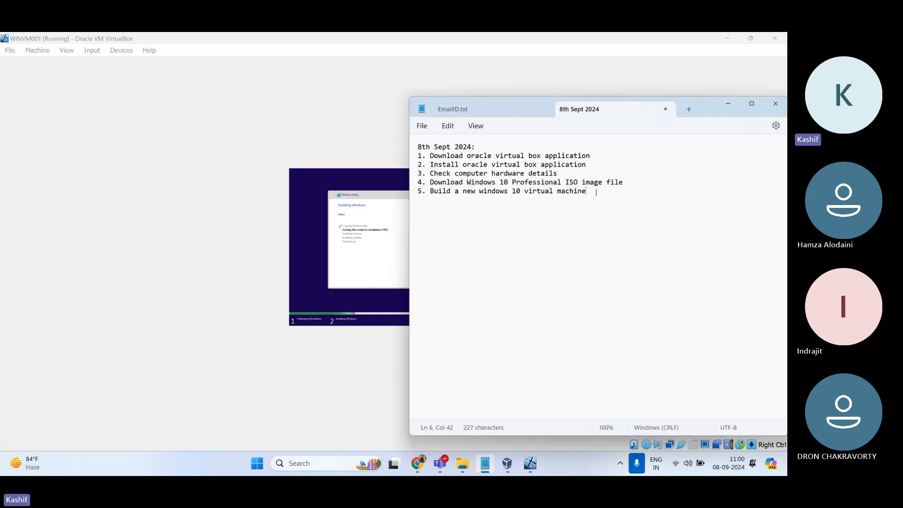
key("Return")
type("6. ")
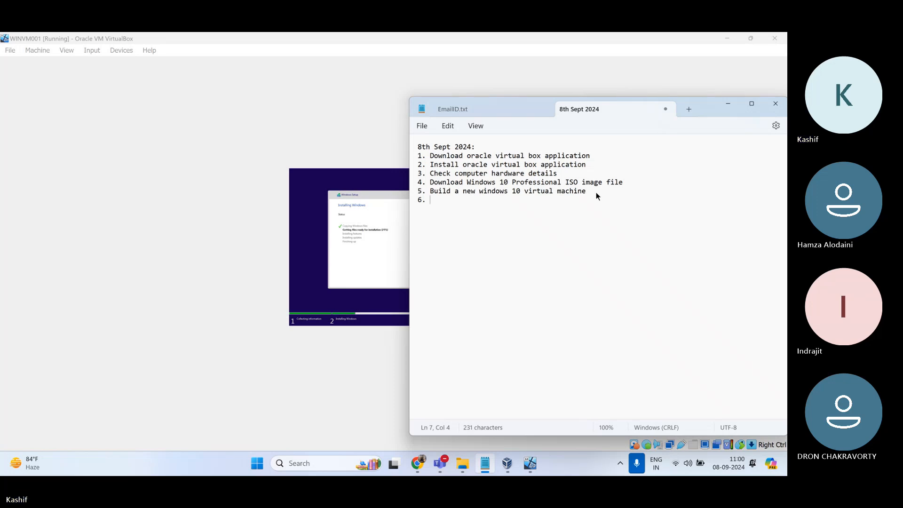
type("cR")
key("BackSpace")
key("BackSpace")
type("T")
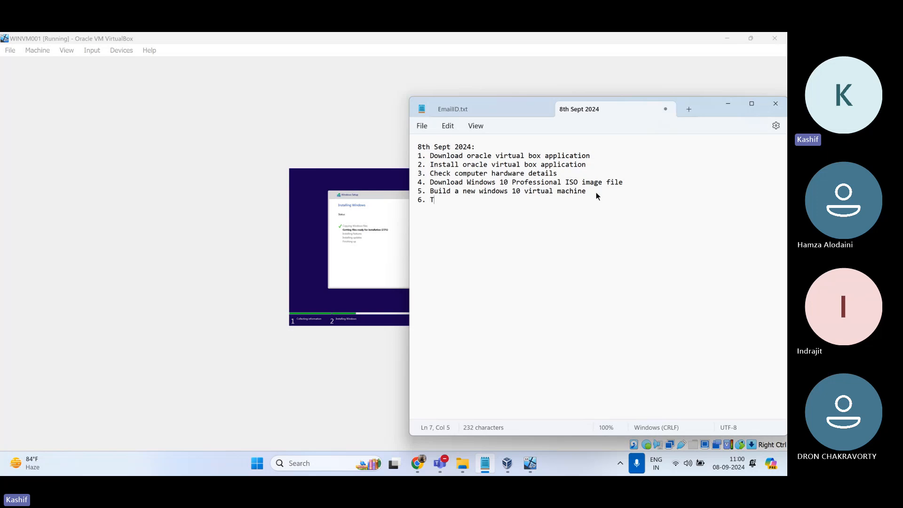
type("ake intune subscription")
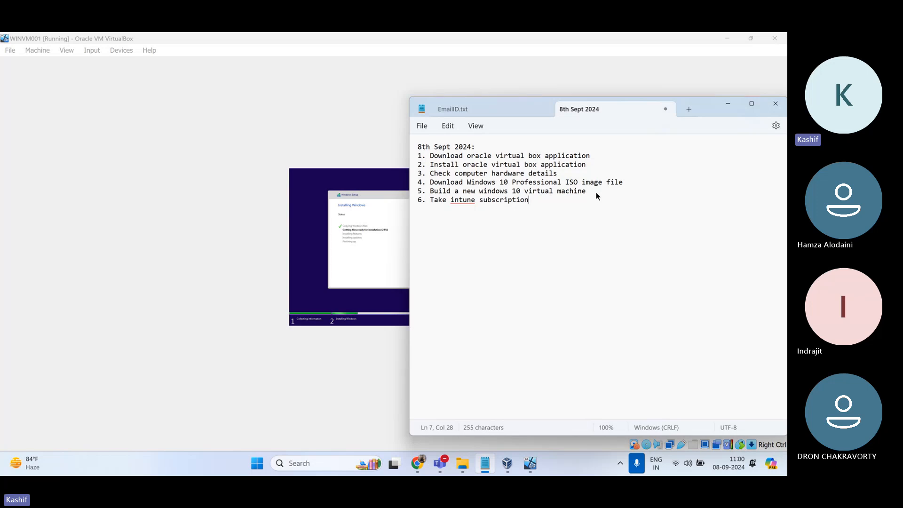
left_click_drag(533, 207, 427, 207)
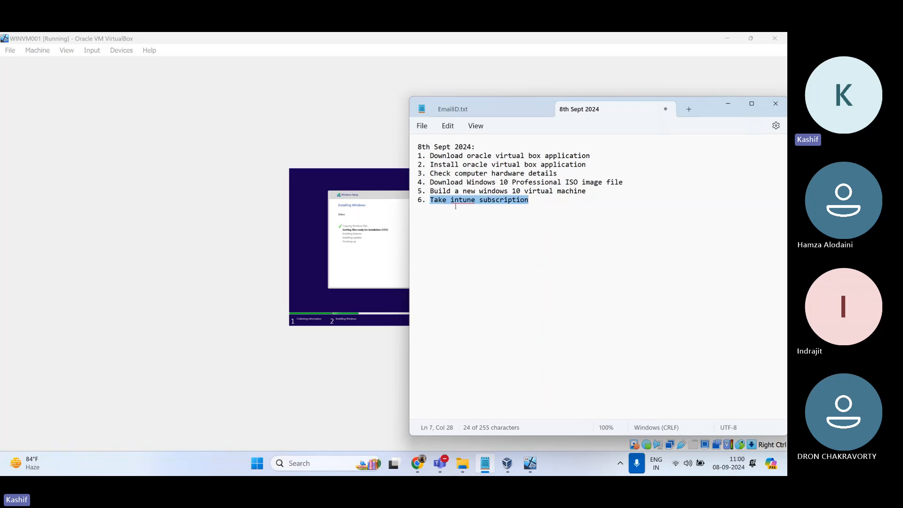
Switch to Chrome and search the web for "intune free trail"
mouse_move(415, 466)
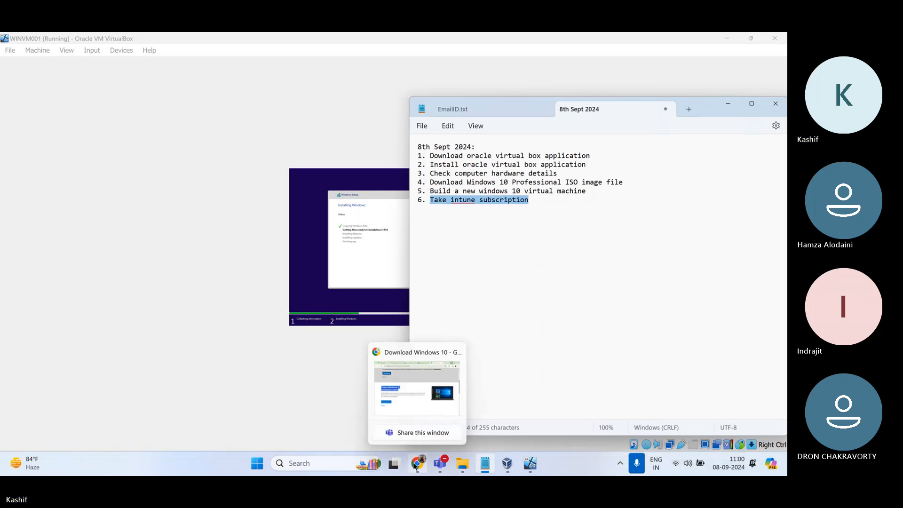
left_click(417, 390)
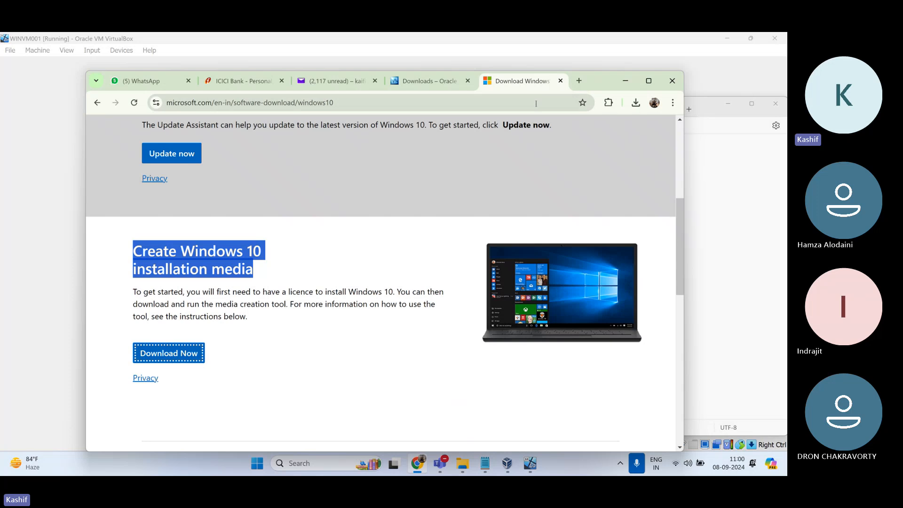
left_click(538, 103)
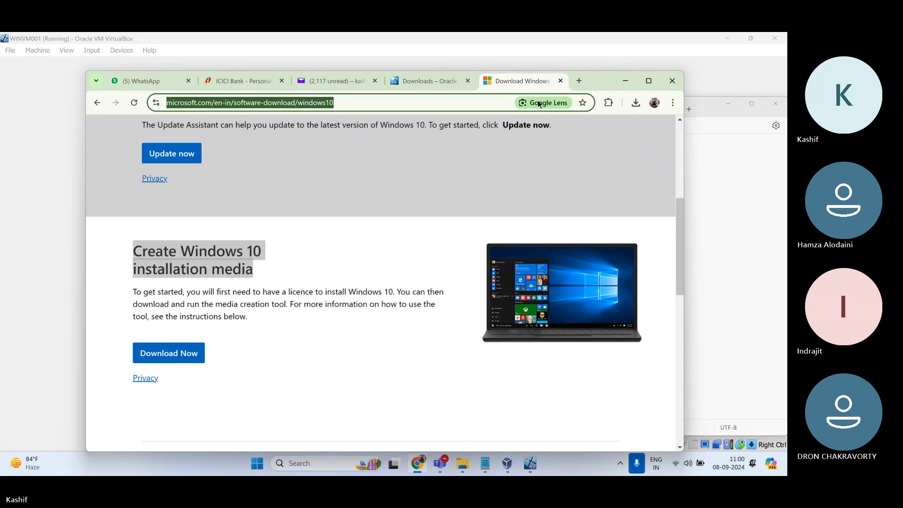
type("intune free trai")
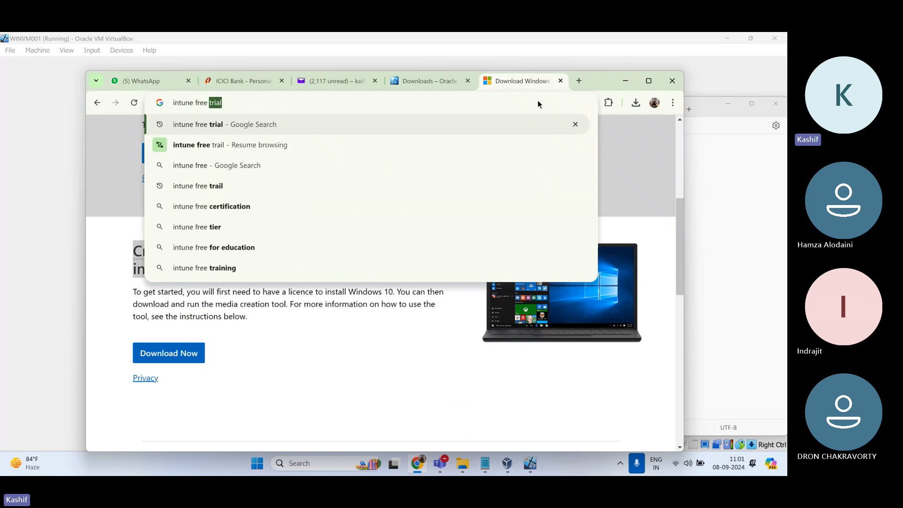
type("l")
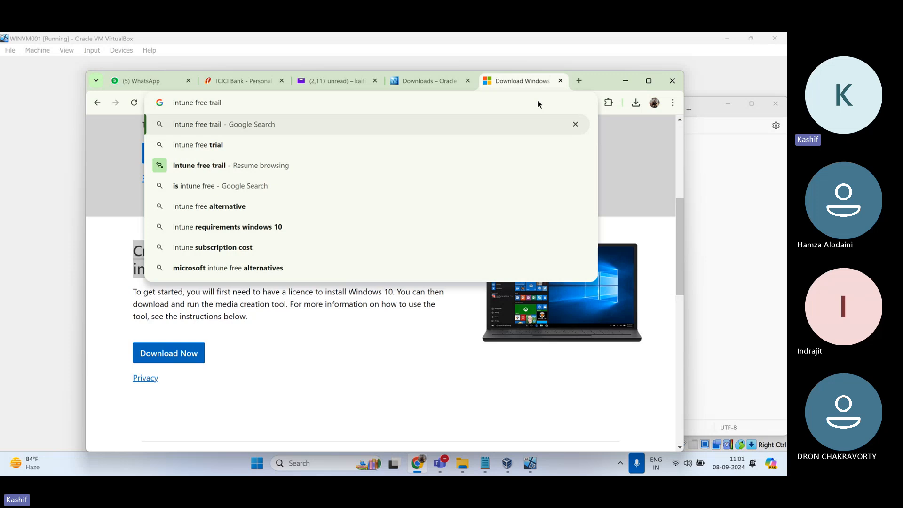
key("Return")
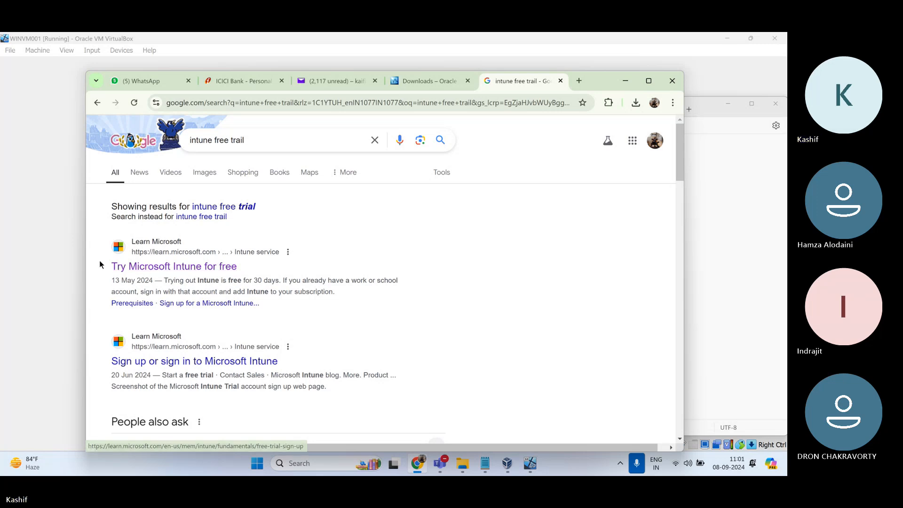
Open the Try Microsoft Intune for free article and follow its link to the Intune set up account page
left_click_drag(110, 266, 286, 267)
left_click(259, 269)
left_click(209, 266)
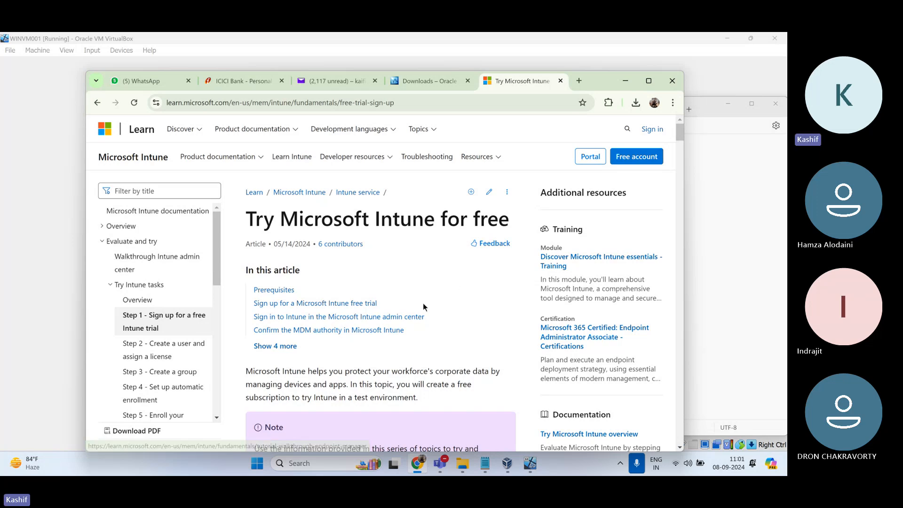
scroll(423, 305, "down", 2)
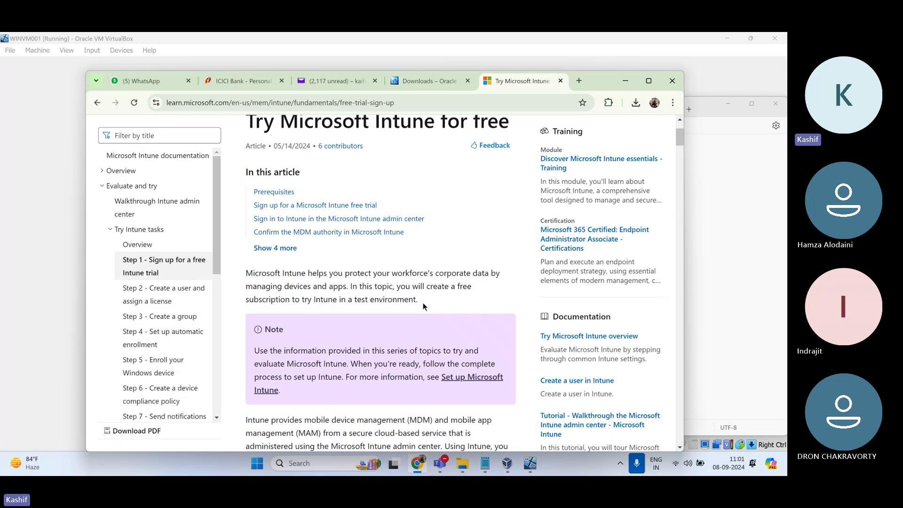
scroll(423, 306, "down", 5)
scroll(422, 303, "down", 8)
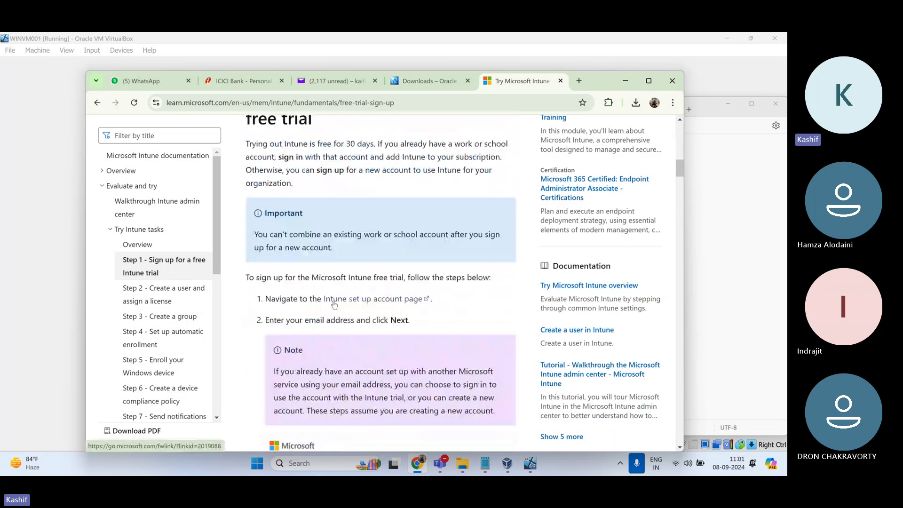
left_click_drag(265, 303, 313, 301)
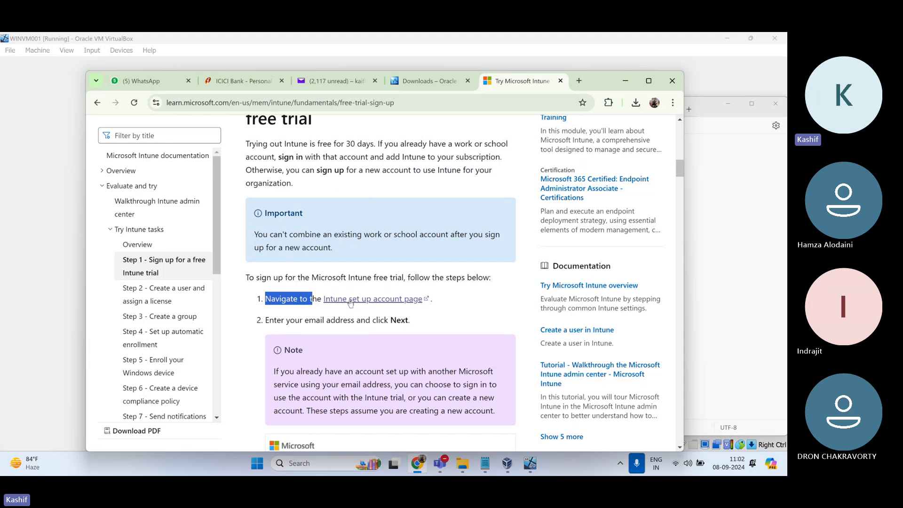
left_click(404, 305)
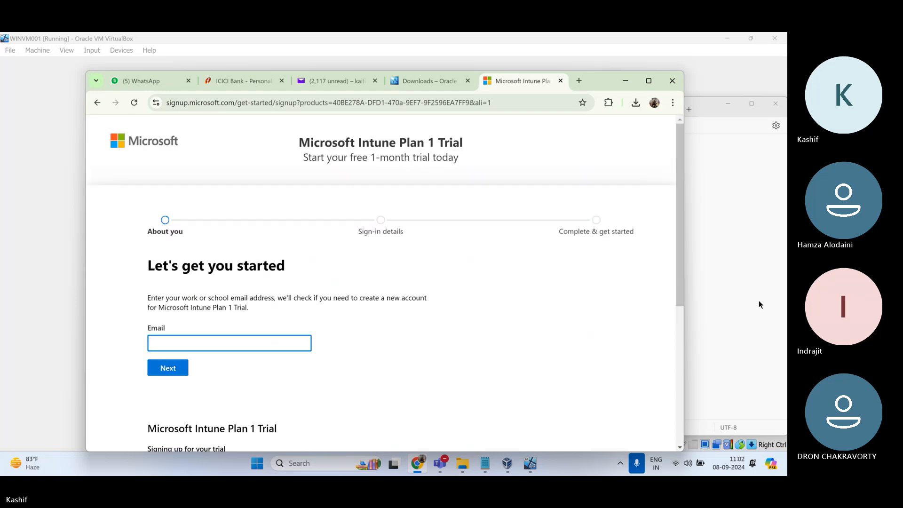
Maximize the browser window, submit the work email address for the Intune Plan 1 trial and continue to set up a new account
left_click(740, 308)
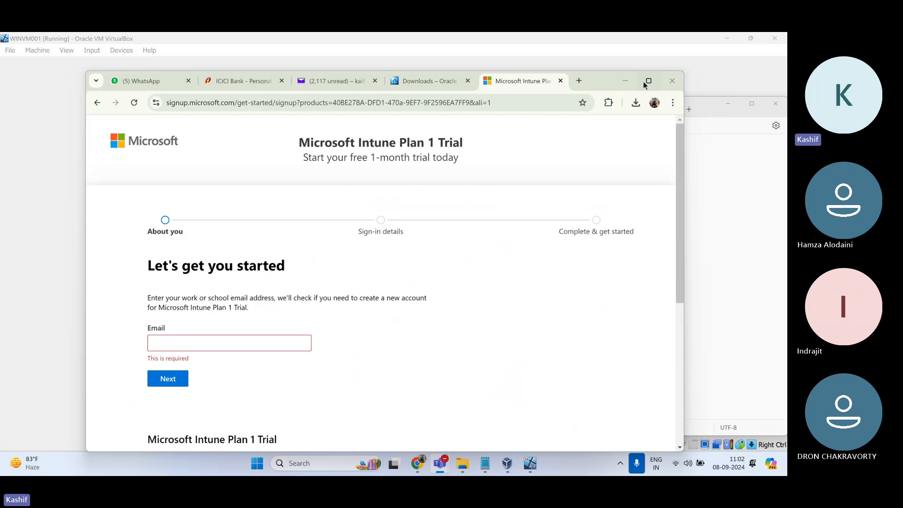
left_click(647, 81)
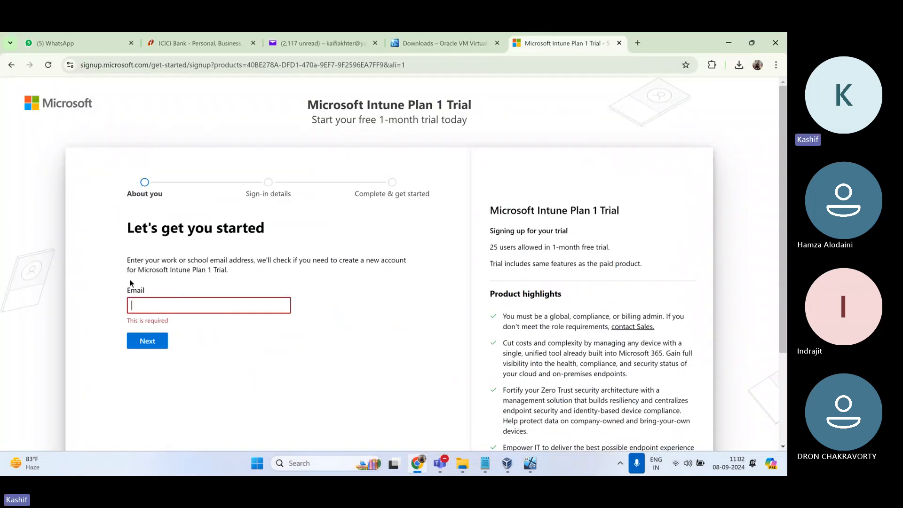
left_click(131, 235)
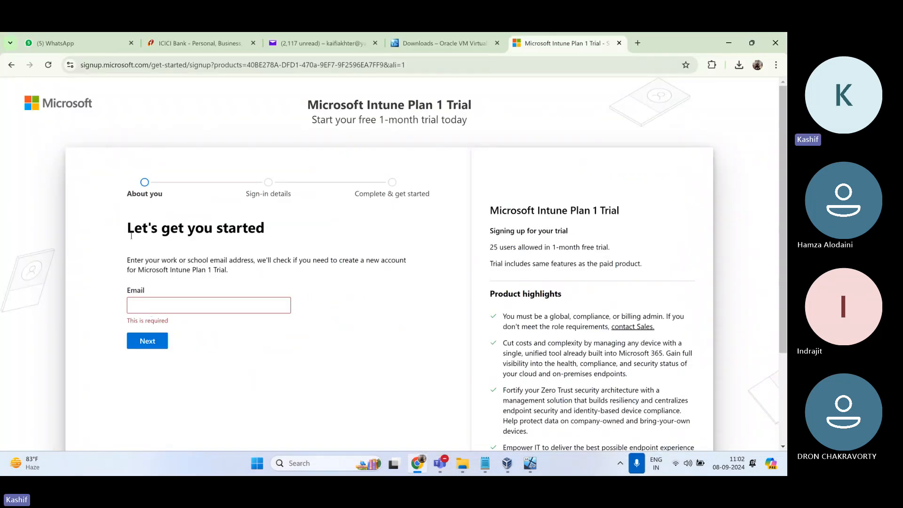
left_click_drag(132, 236, 150, 298)
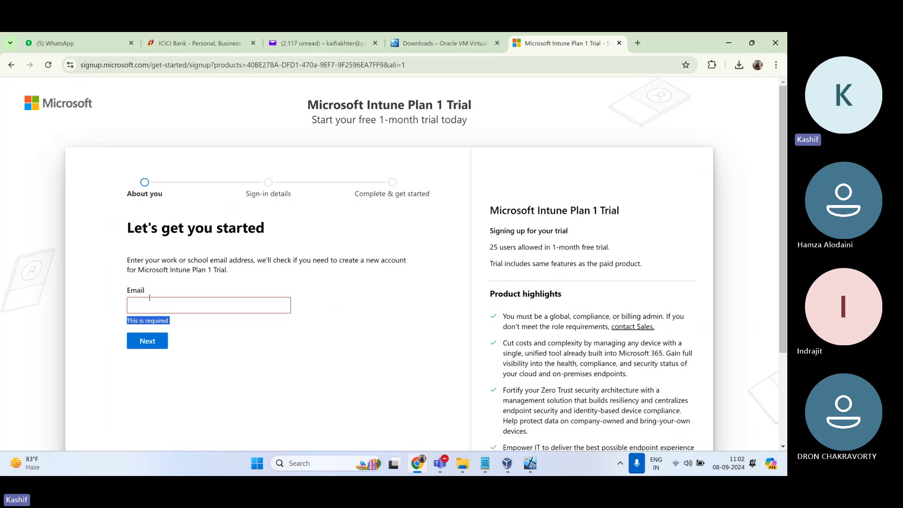
left_click(150, 303)
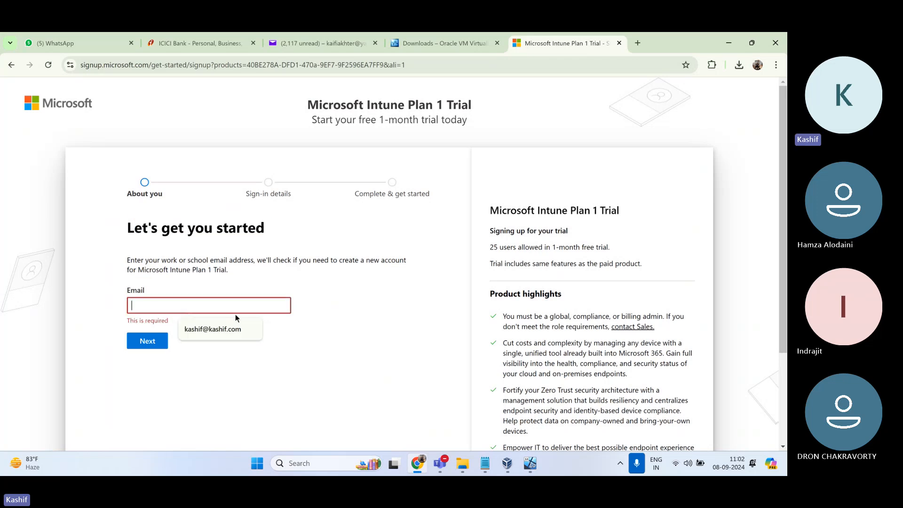
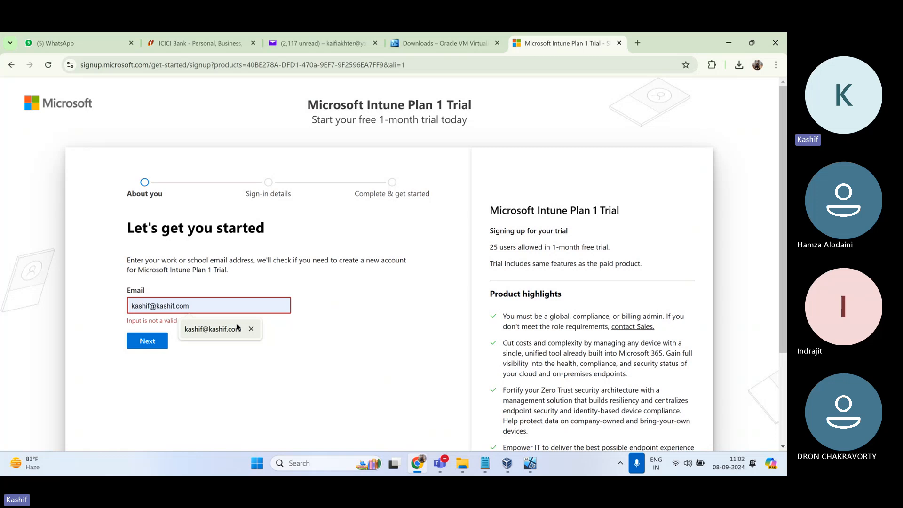
left_click(235, 323)
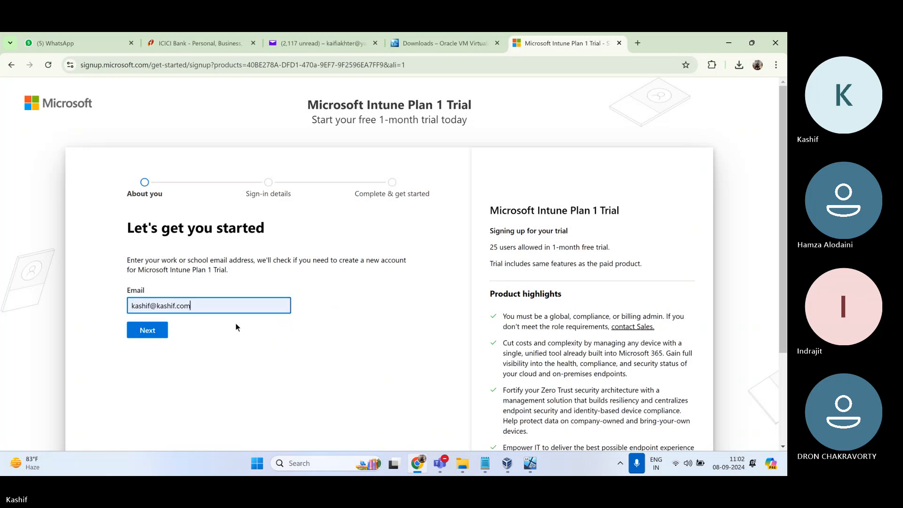
left_click(141, 333)
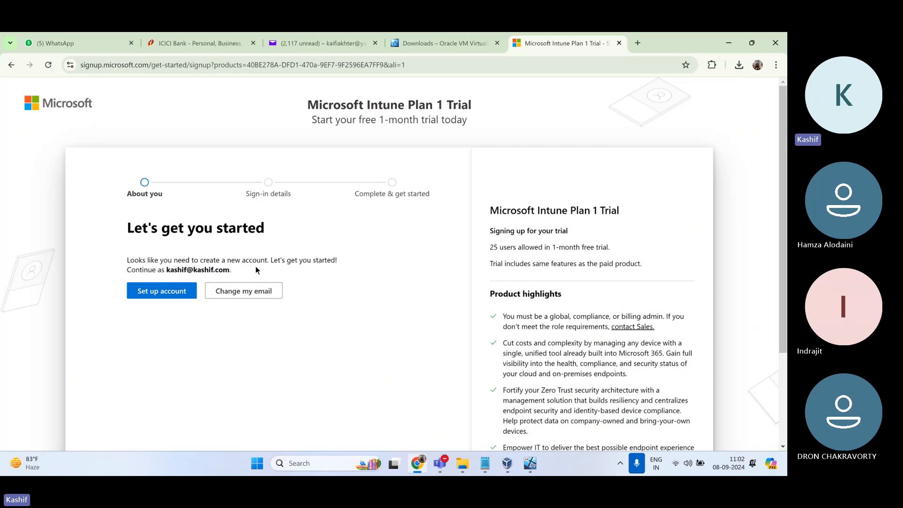
left_click(183, 298)
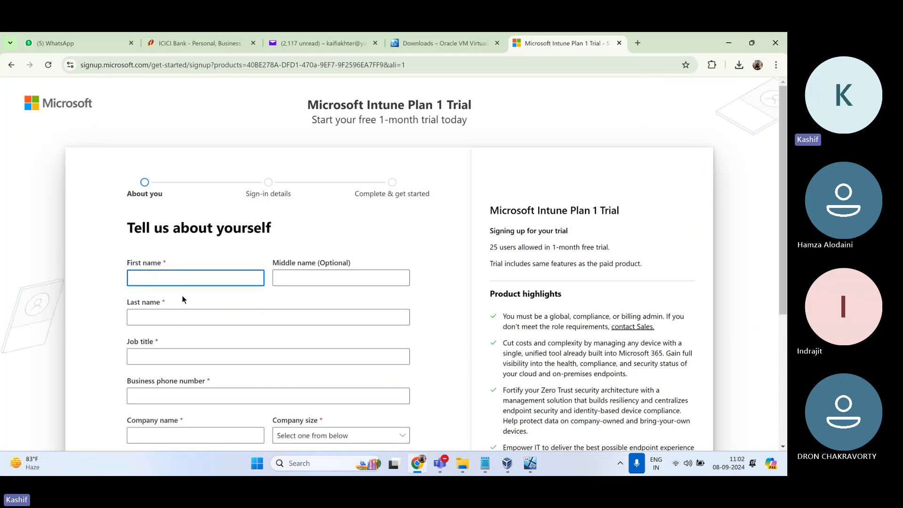
Fill in the account holder's first, middle and last names in the trial sign-up form
left_click(189, 282)
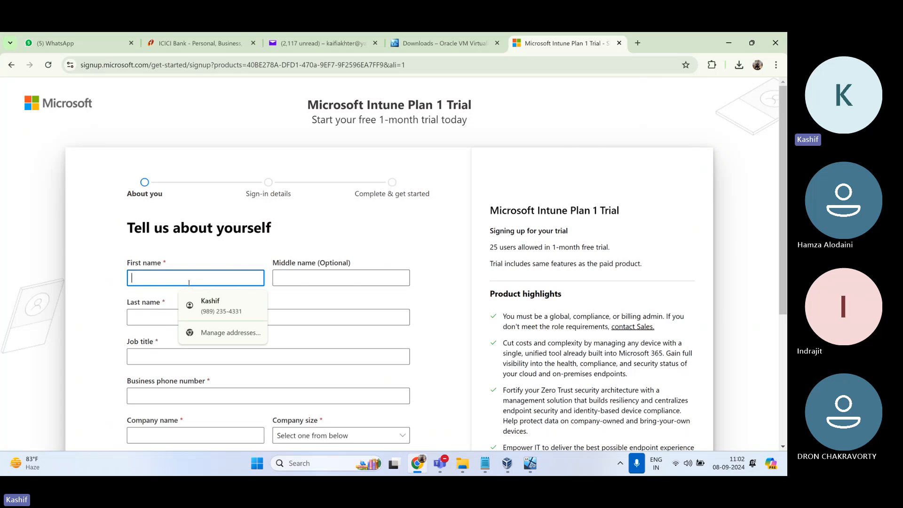
key("Tab")
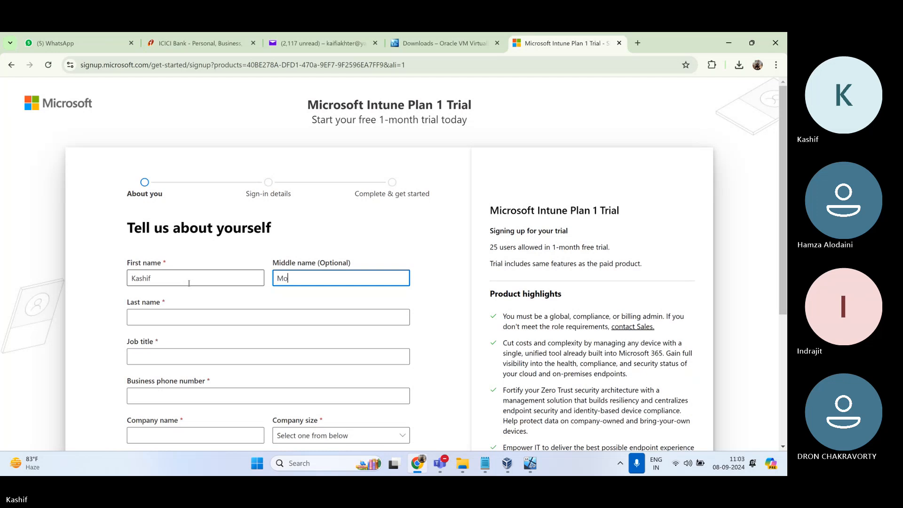
key("Tab")
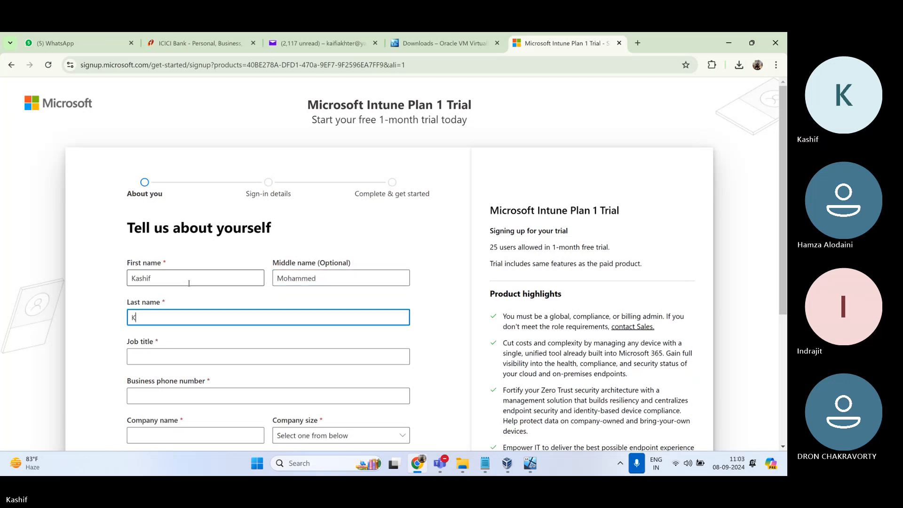
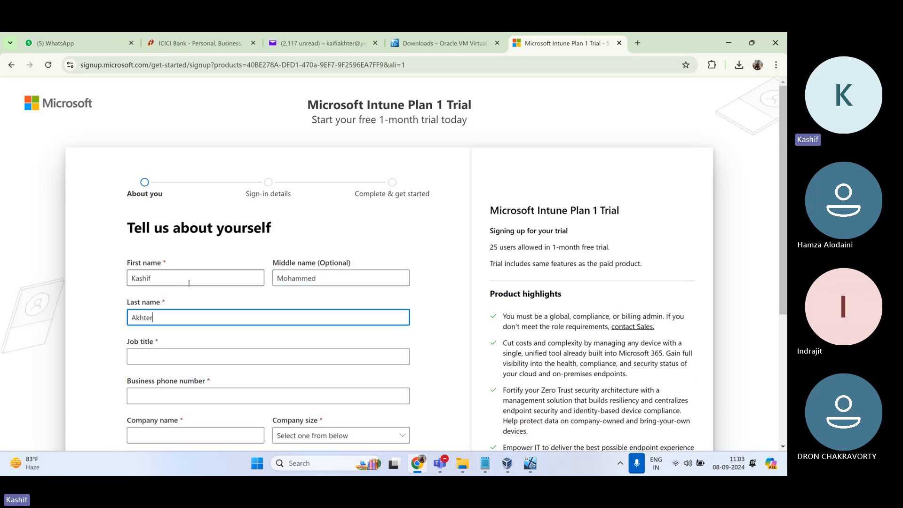
Enter IT Architect as the job title in the trial sign-up form
key("Tab")
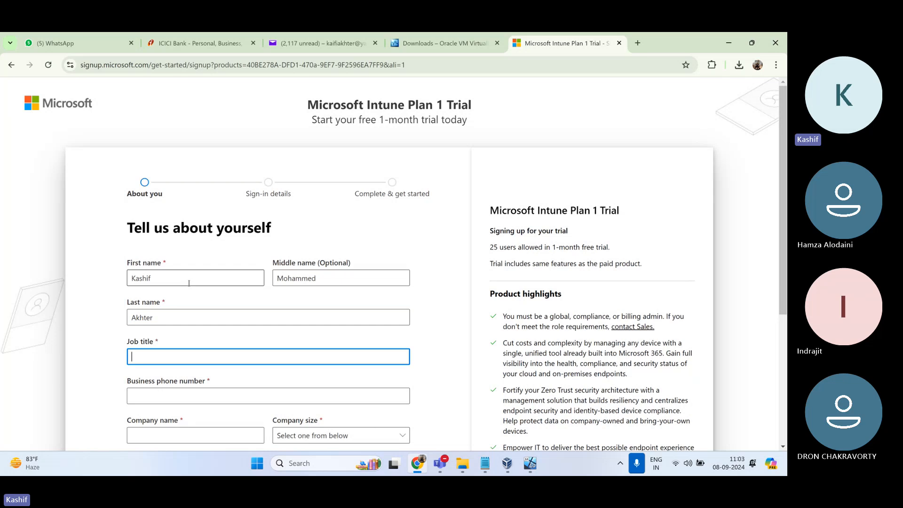
type("IT ")
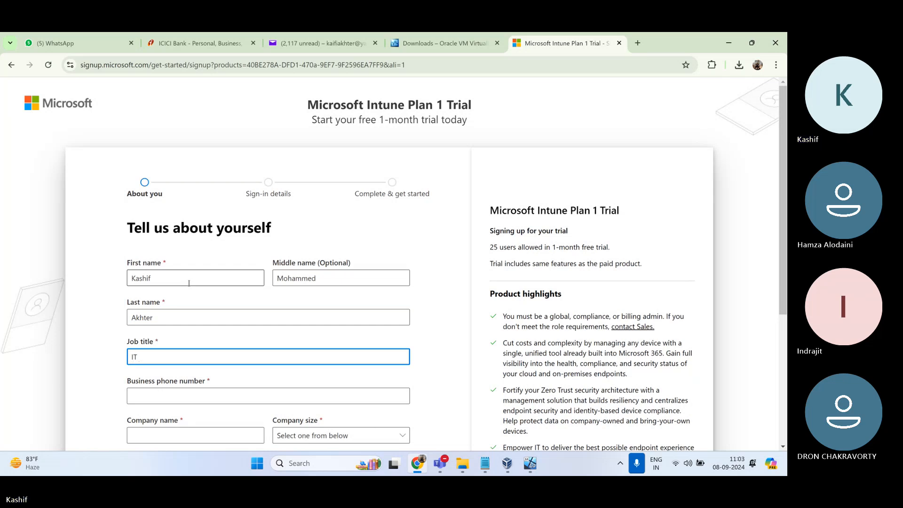
type("Archi")
type("tect")
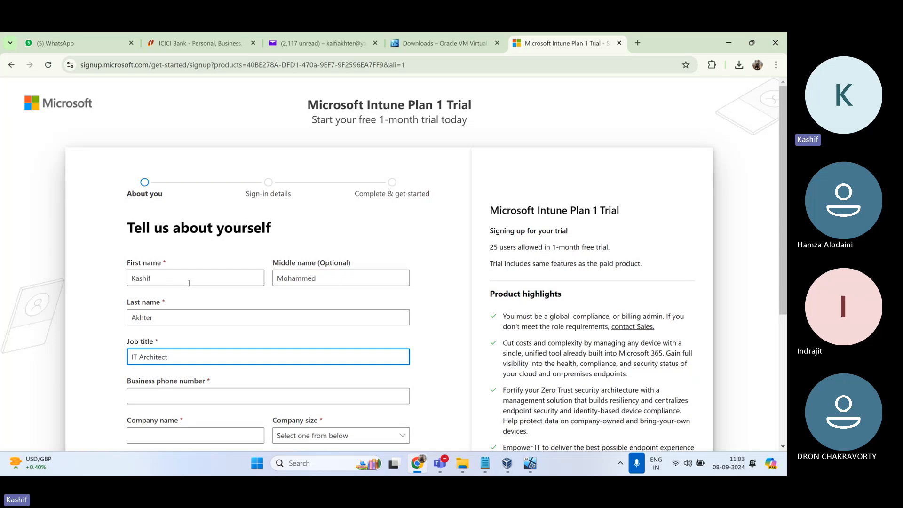
key("Tab")
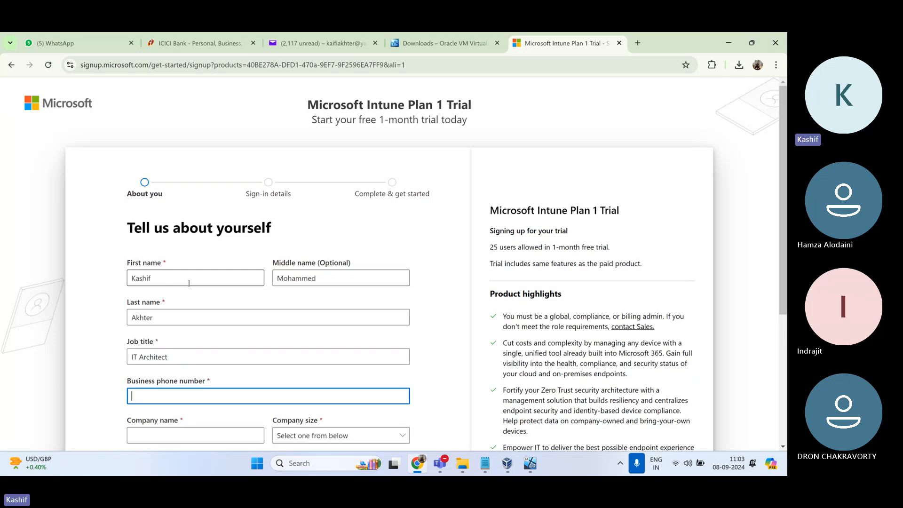
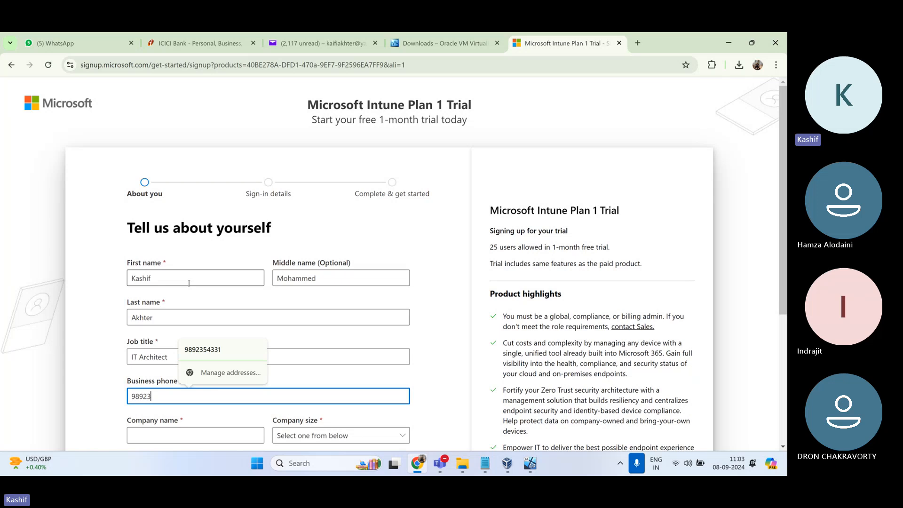
Fill in the business phone number in the trial sign-up form
scroll(190, 282, "down", 1)
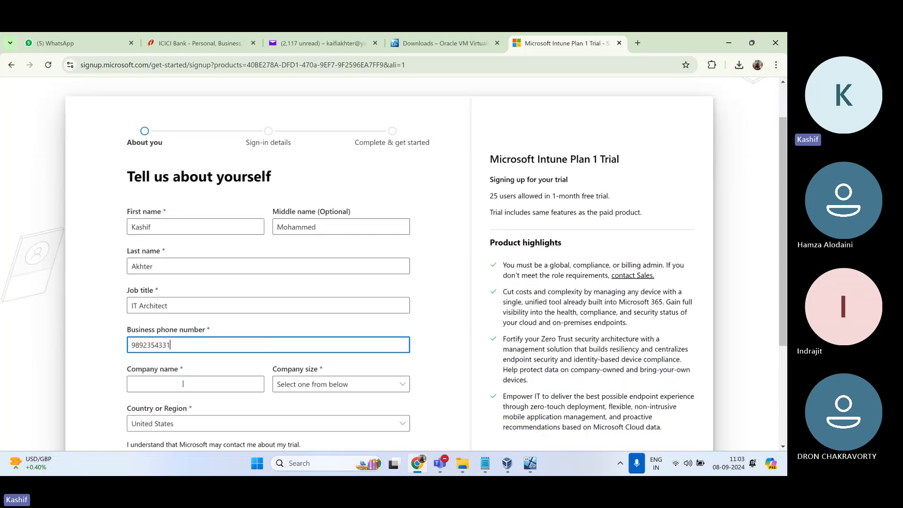
Enter Make ME IT Expert as the company name and set the company size to 5-9 people
left_click(193, 384)
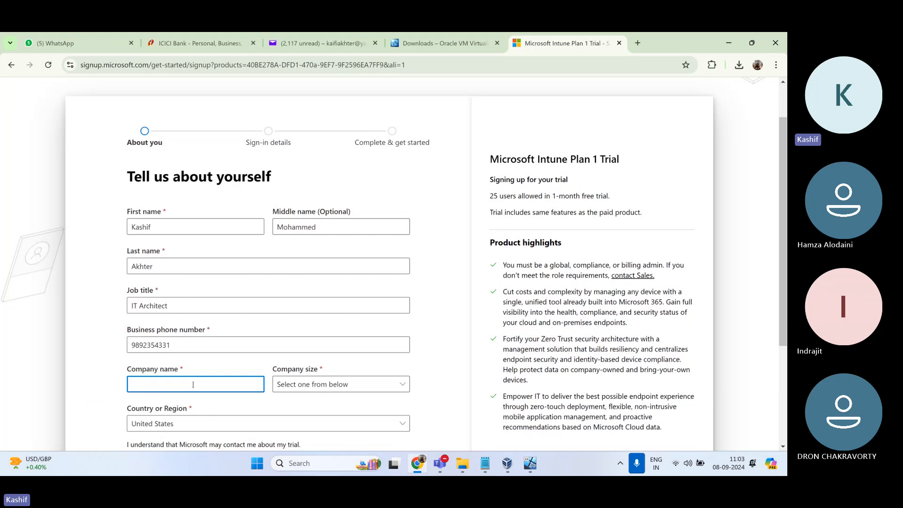
type("Make ME IT Expert")
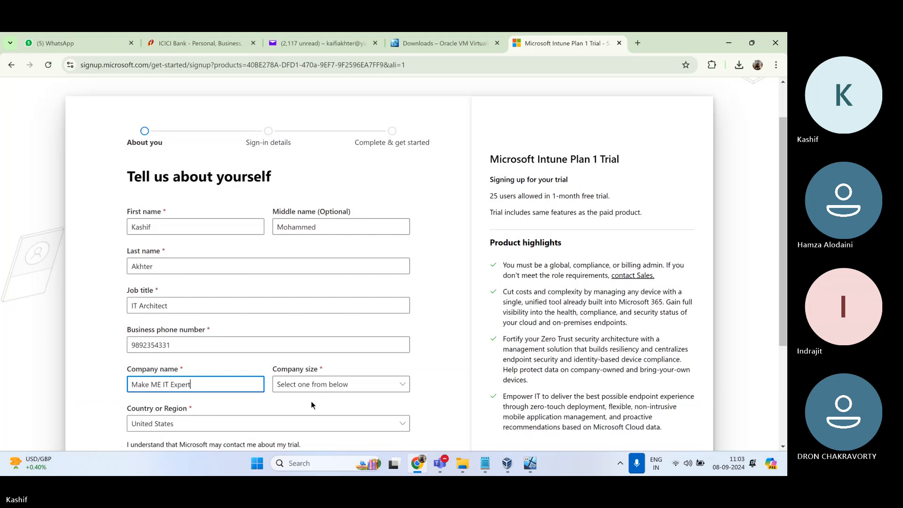
left_click(322, 391)
left_click(322, 392)
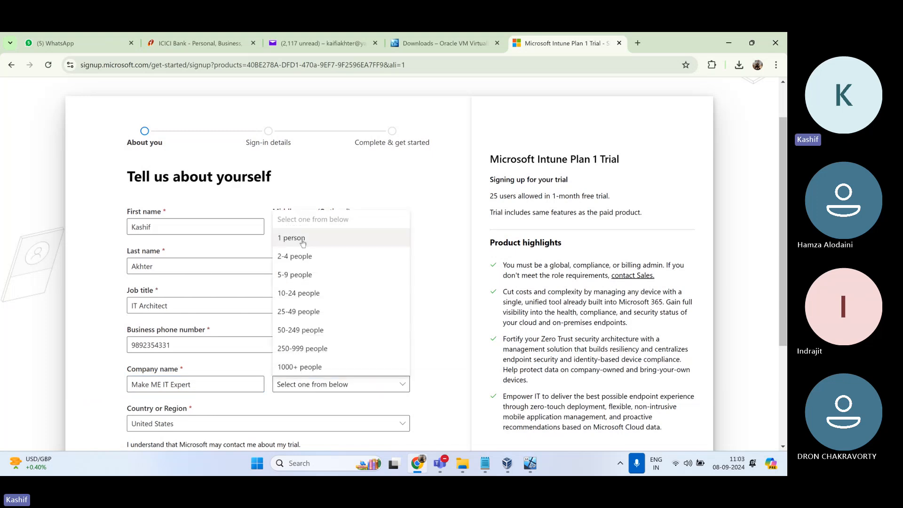
left_click(293, 275)
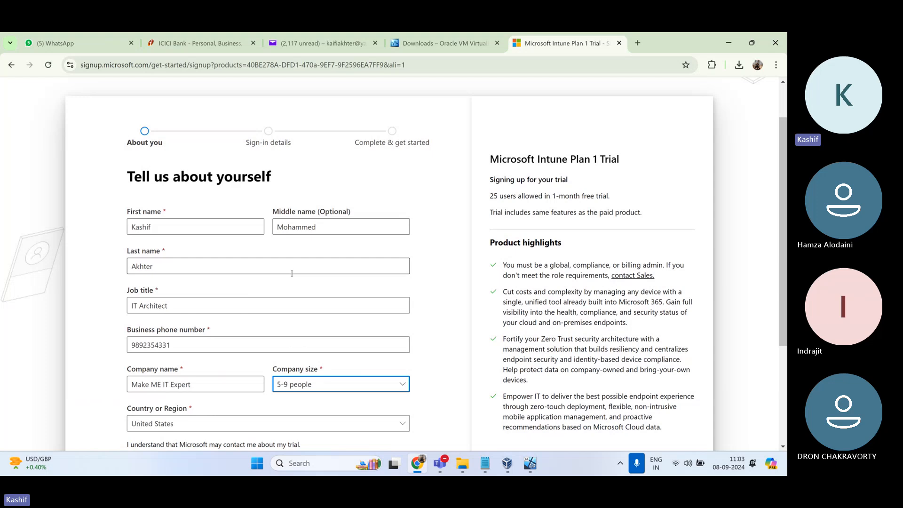
Set the country or region to India and submit the personal details form
scroll(196, 373, "down", 1)
left_click(196, 374)
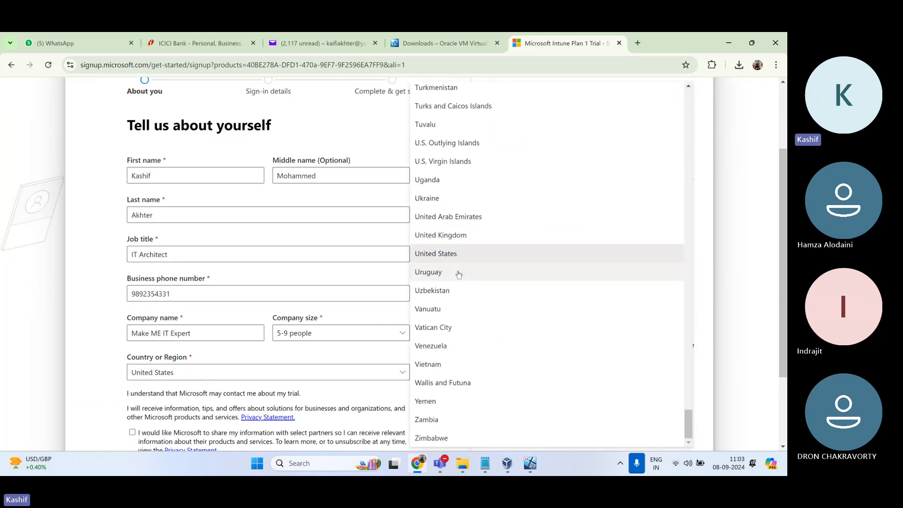
scroll(460, 273, "up", 4)
scroll(459, 274, "up", 8)
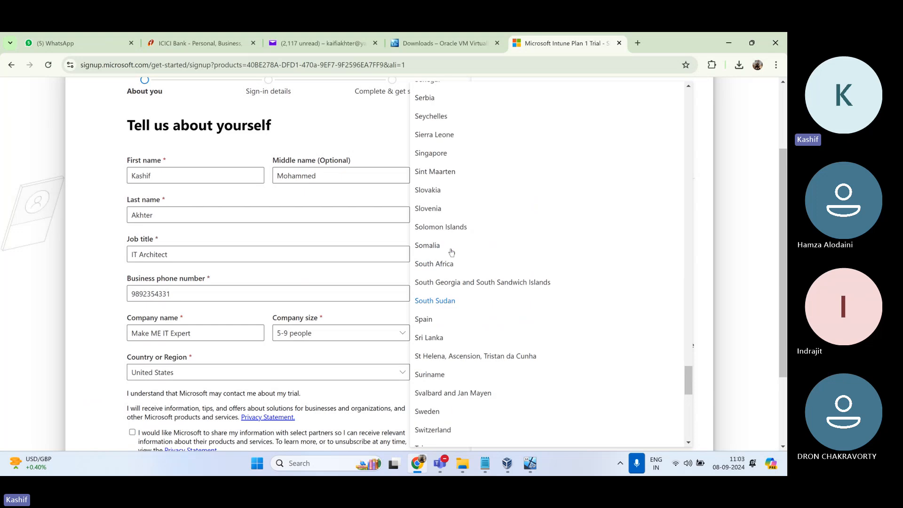
scroll(447, 235, "up", 4)
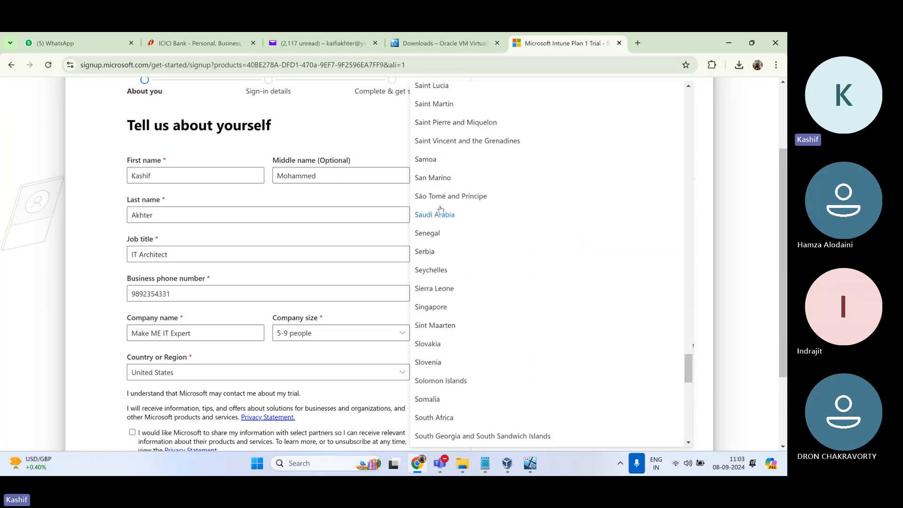
scroll(438, 203, "up", 10)
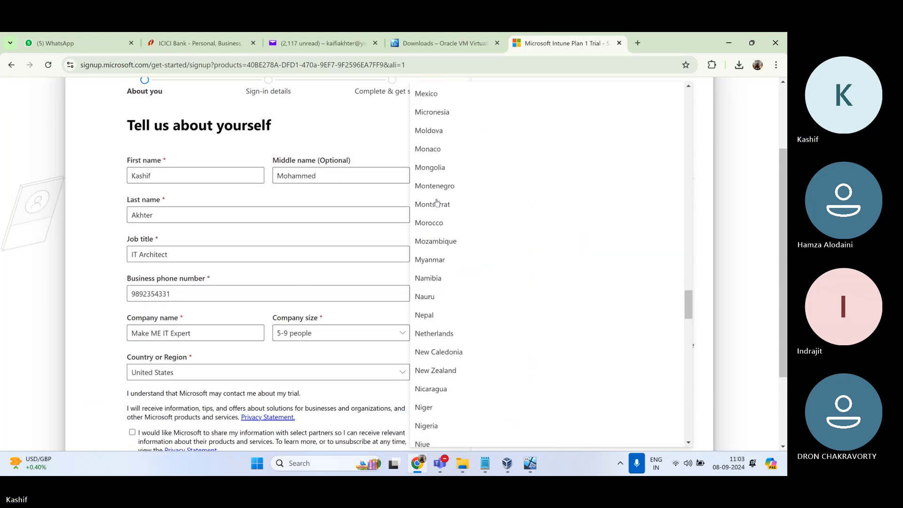
scroll(437, 203, "up", 10)
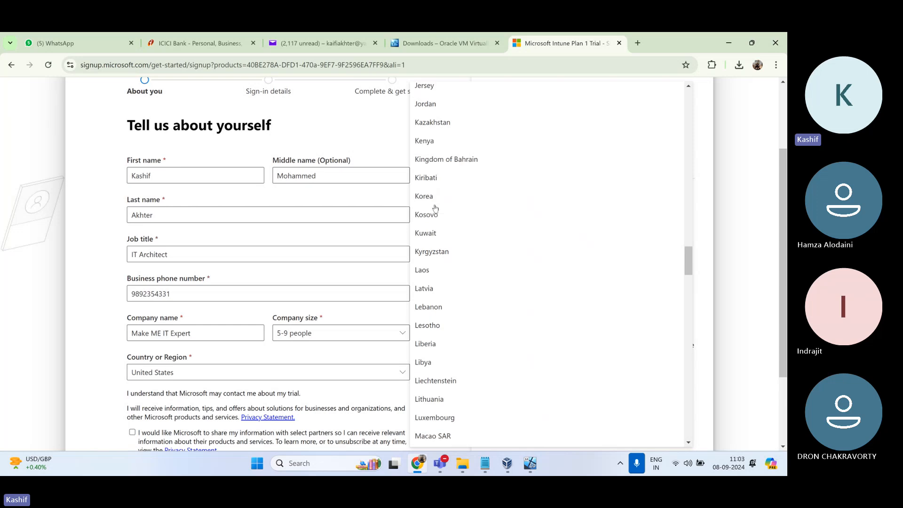
scroll(435, 208, "up", 4)
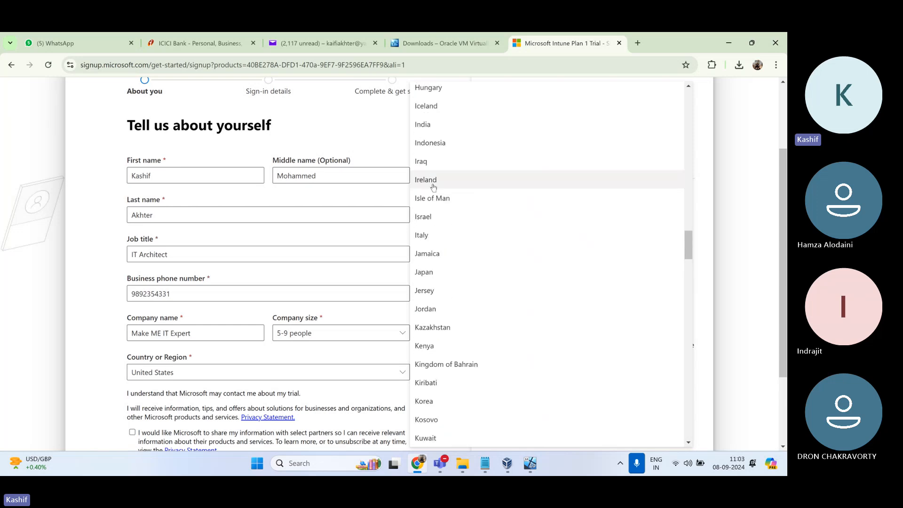
scroll(433, 187, "up", 1)
left_click(442, 179)
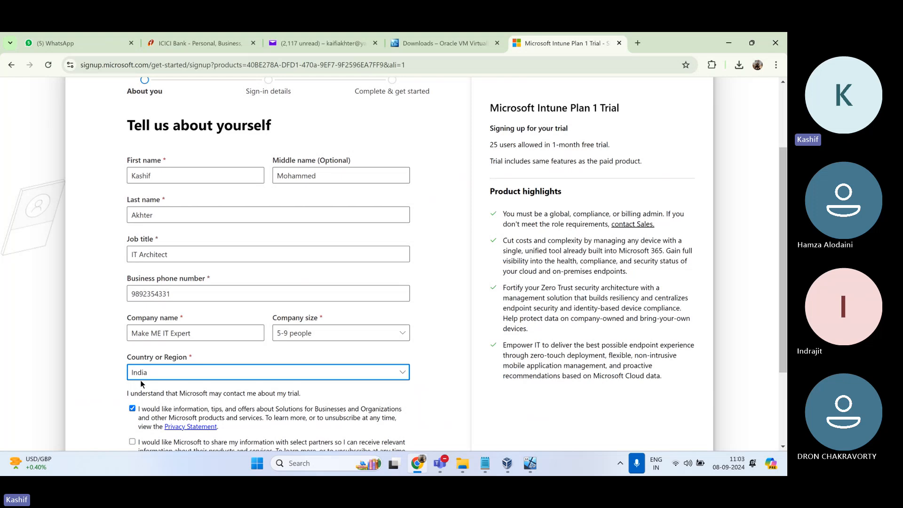
scroll(140, 384, "down", 2)
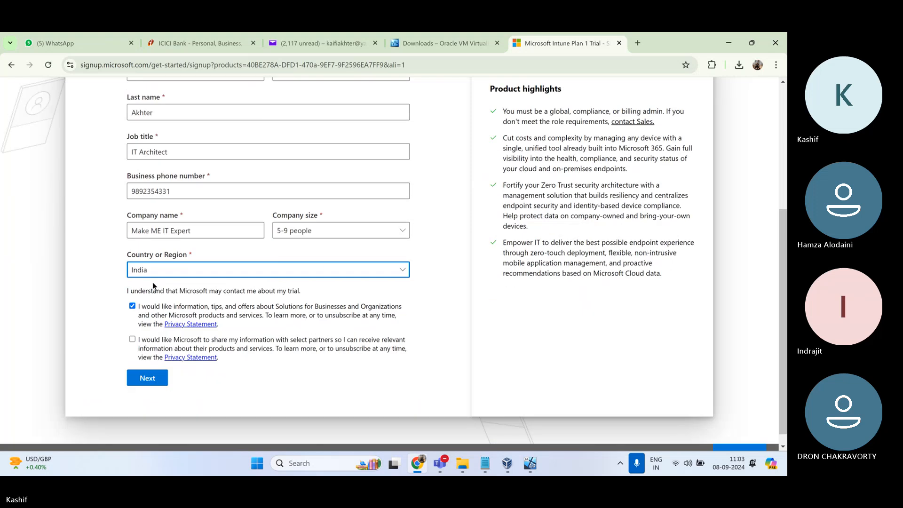
left_click(147, 379)
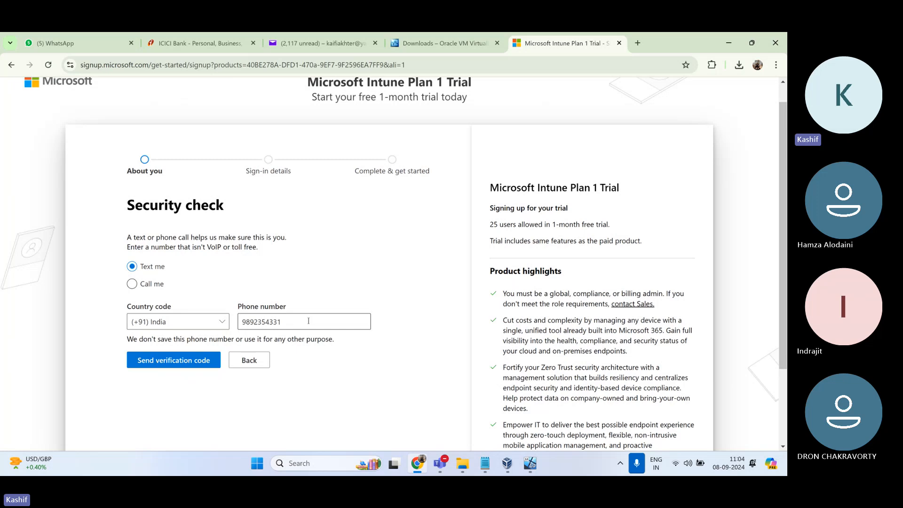
Request the security check's verification code by text message to the phone number already filled in
left_click_drag(309, 320, 213, 324)
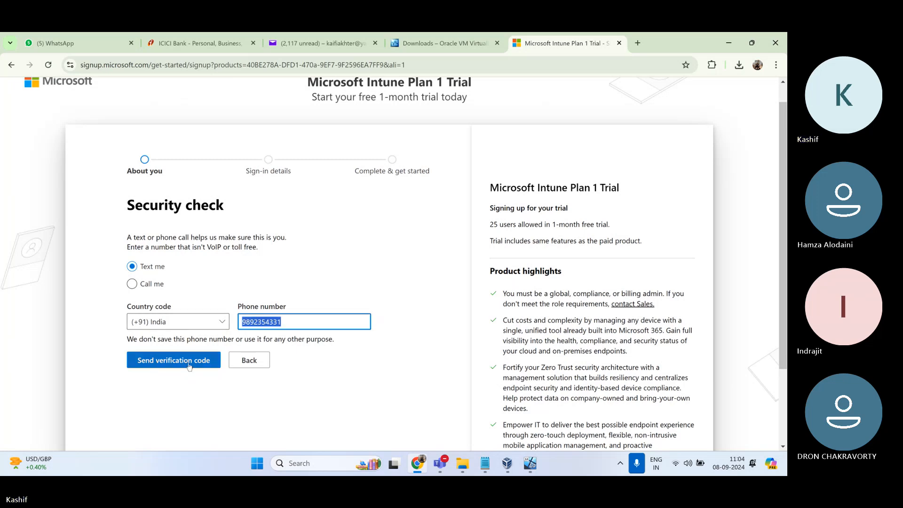
left_click(152, 362)
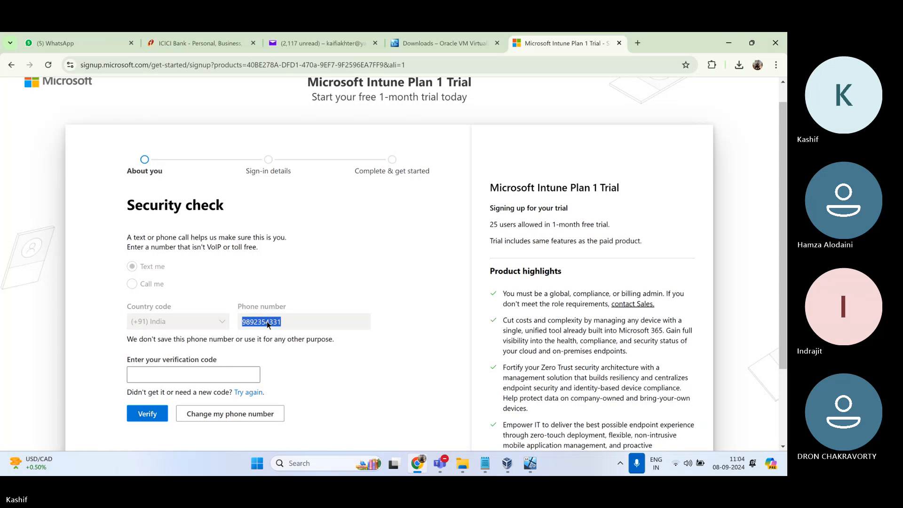
Enter the received verification code in the security check and verify it
left_click(201, 373)
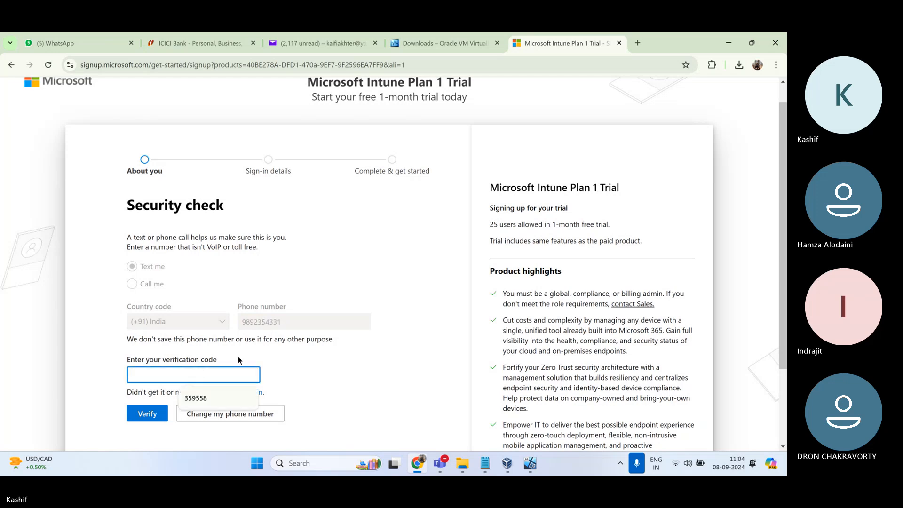
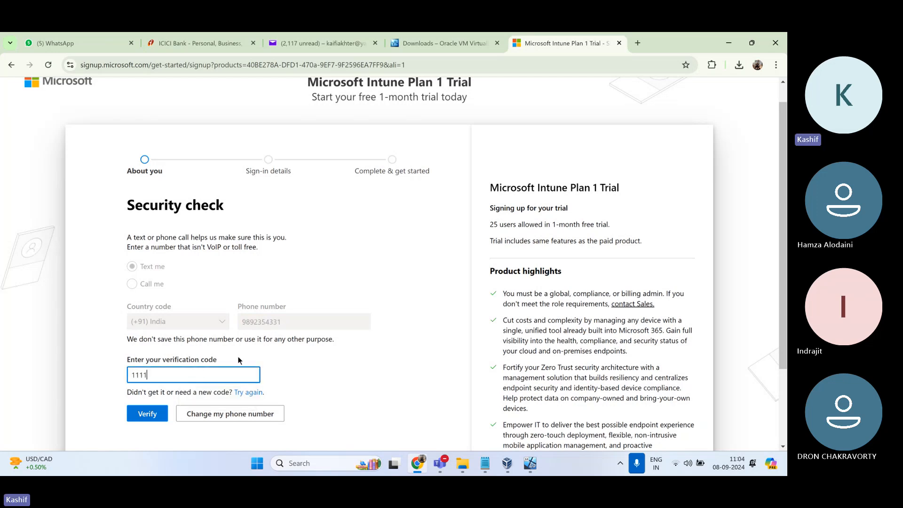
scroll(236, 347, "down", 2)
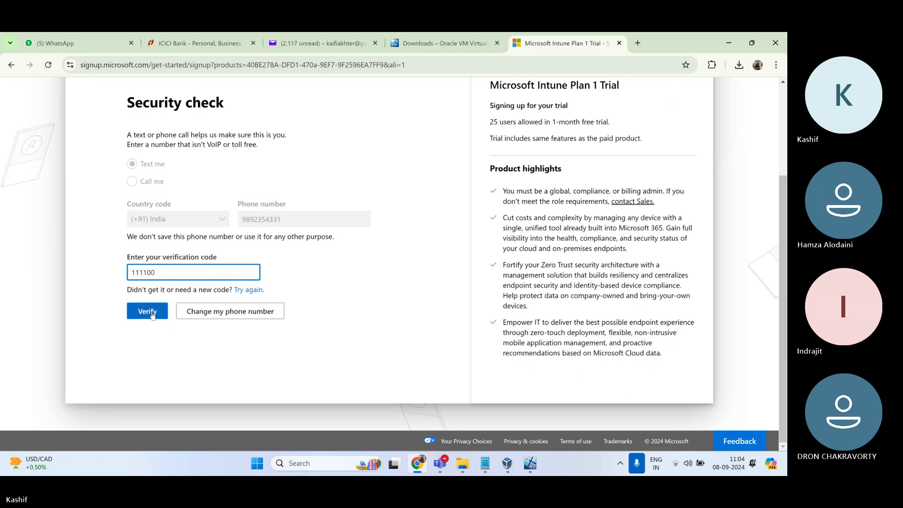
left_click(147, 312)
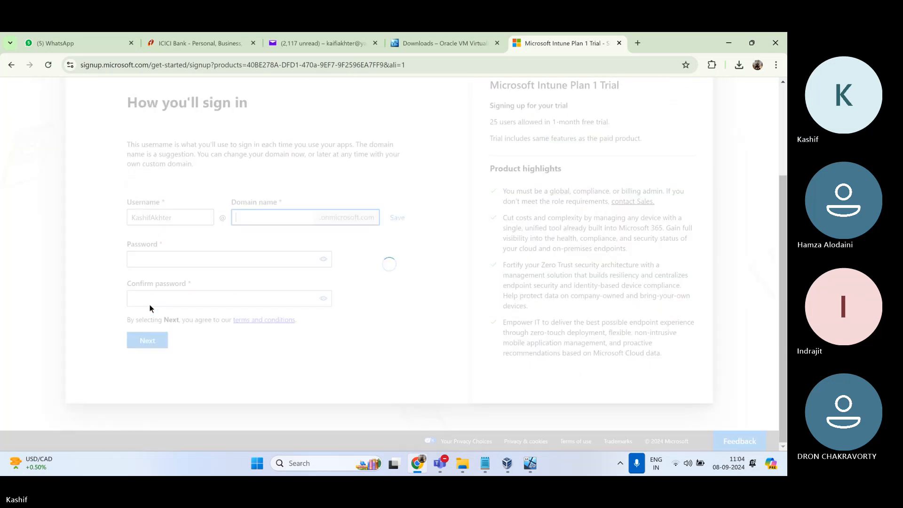
Replace the suggested sign-in username with the account holder's first name
left_click_drag(172, 218, 119, 208)
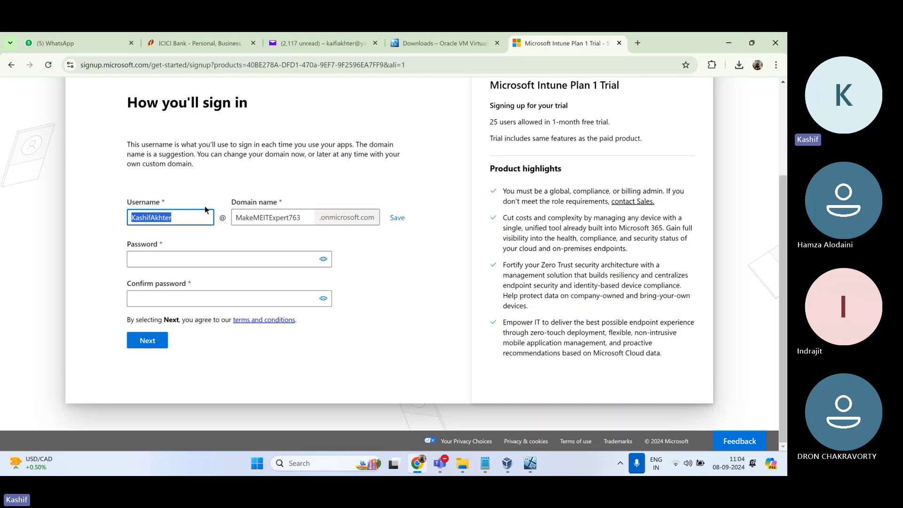
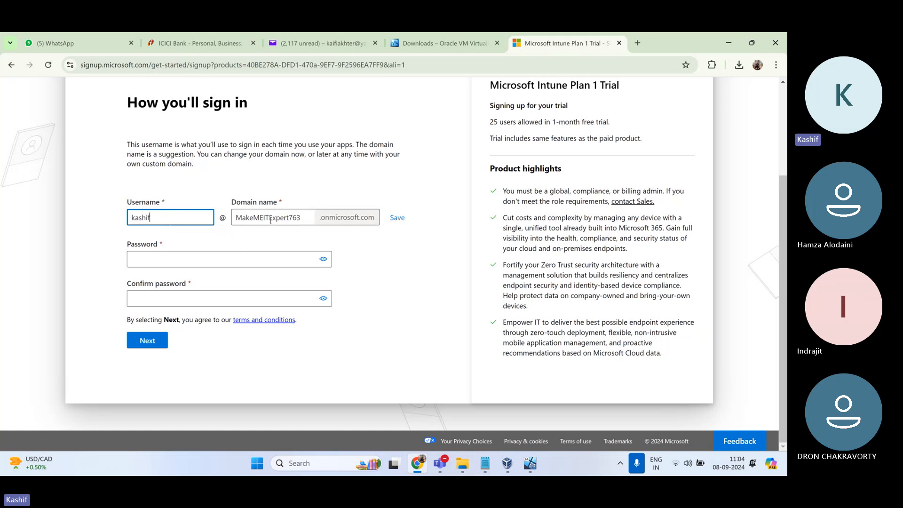
Change the onmicrosoft.com domain name to mmie3 and save it
double_click(271, 218)
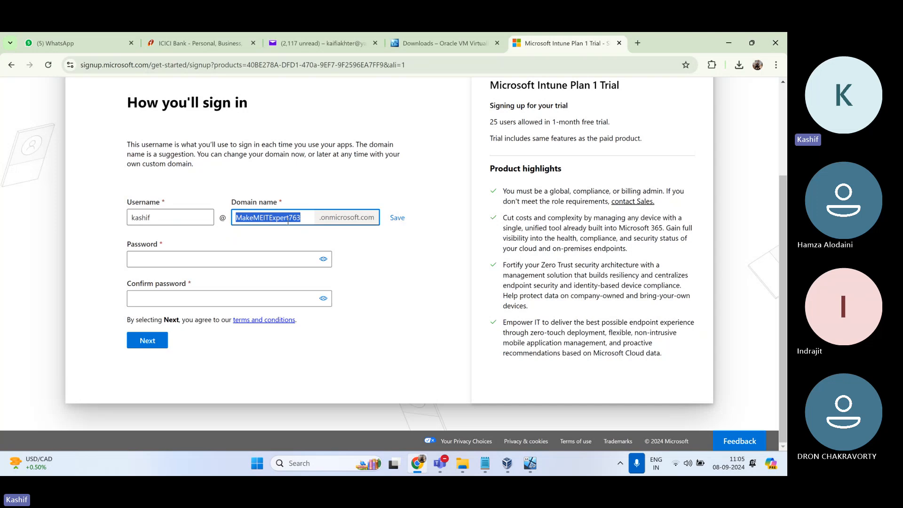
left_click(304, 219)
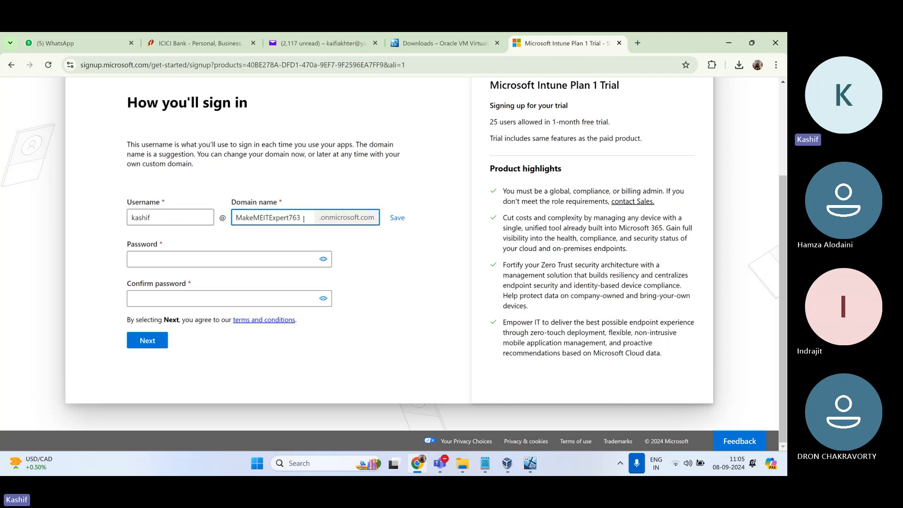
key("BackSpace")
key("BackSpace")
key("BackSpace")
key("BackSpace")
key("BackSpace")
key("BackSpace")
key("BackSpace")
key("BackSpace")
key("BackSpace")
key("BackSpace")
key("BackSpace")
key("BackSpace")
key("BackSpace")
key("BackSpace")
key("BackSpace")
key("BackSpace")
key("BackSpace")
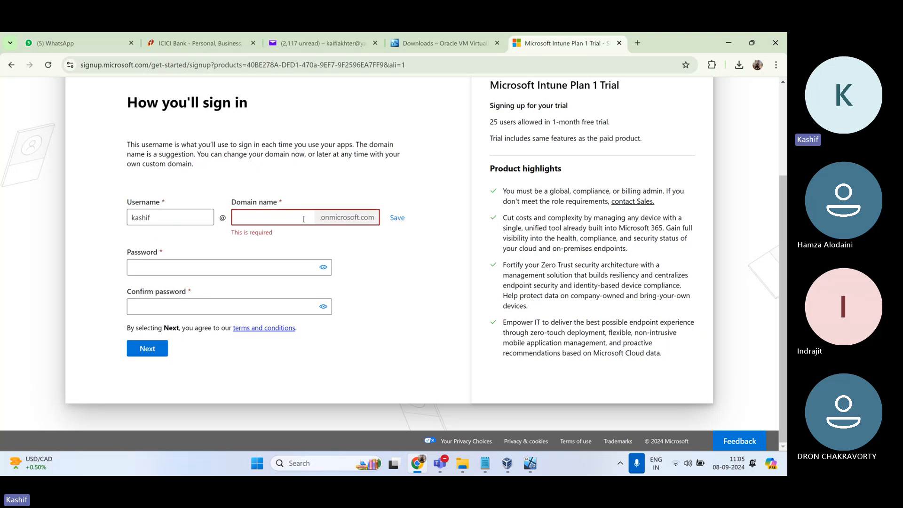
type("mm")
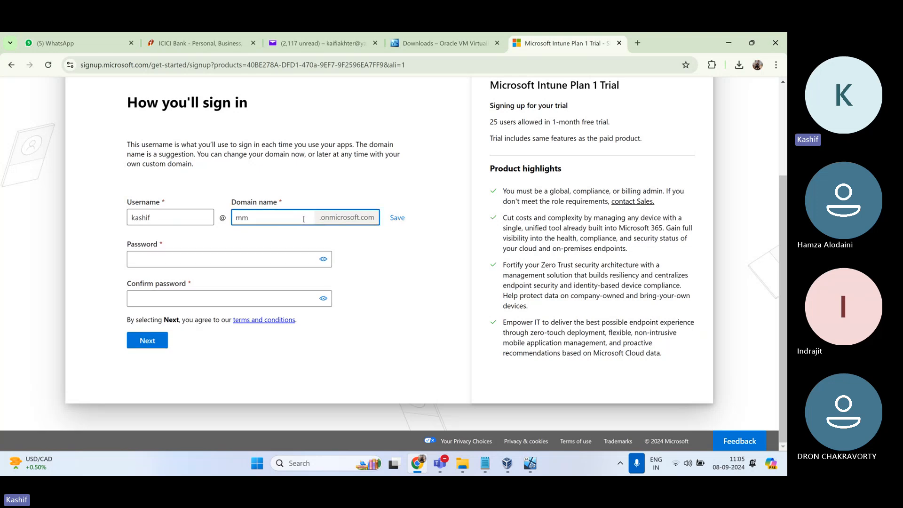
type("ie3")
left_click(397, 219)
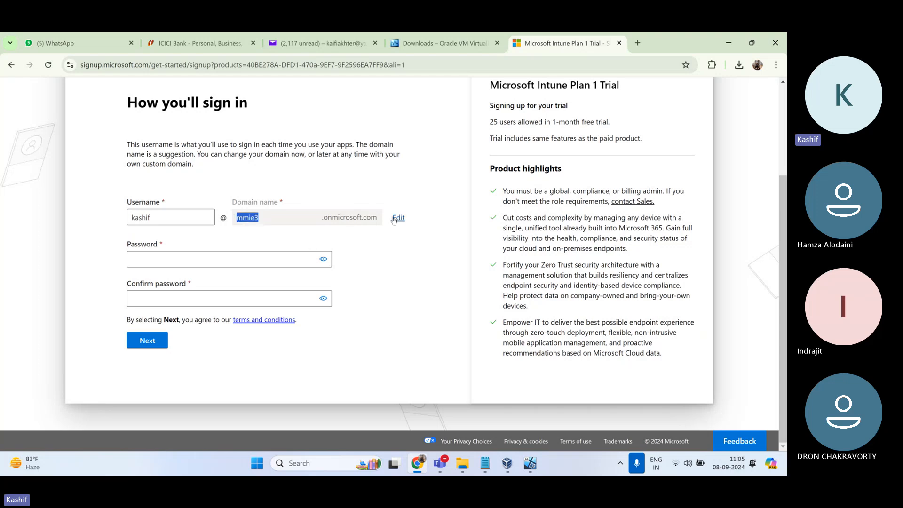
Enter and confirm the account password, and submit the sign-in details to create the account
left_click(162, 262)
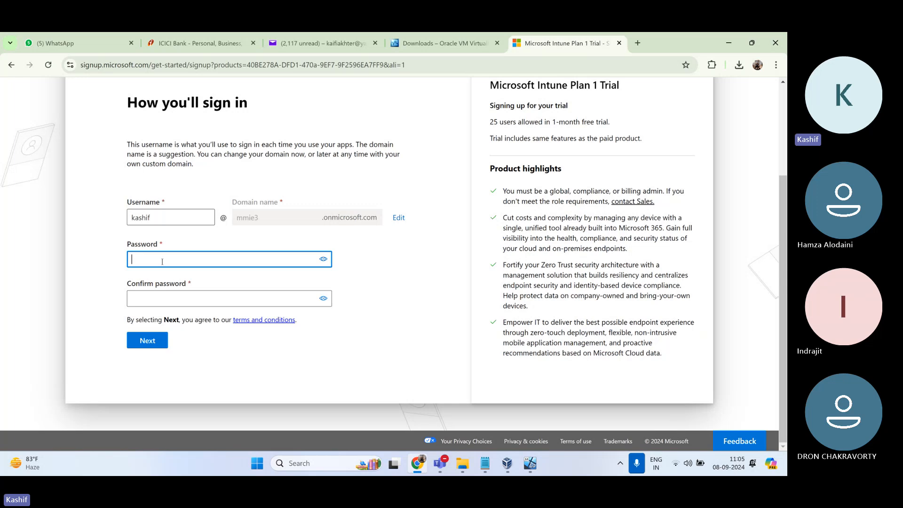
type("•••••••••••••")
key("Tab")
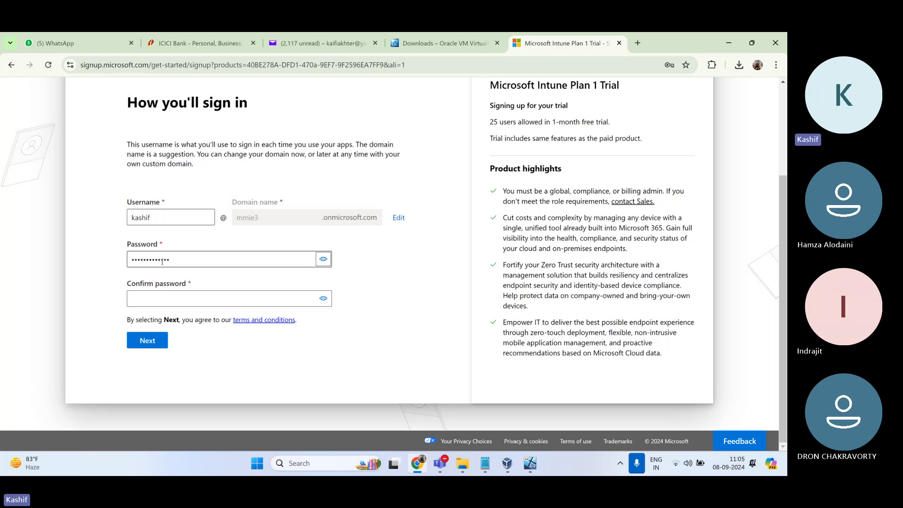
left_click(161, 298)
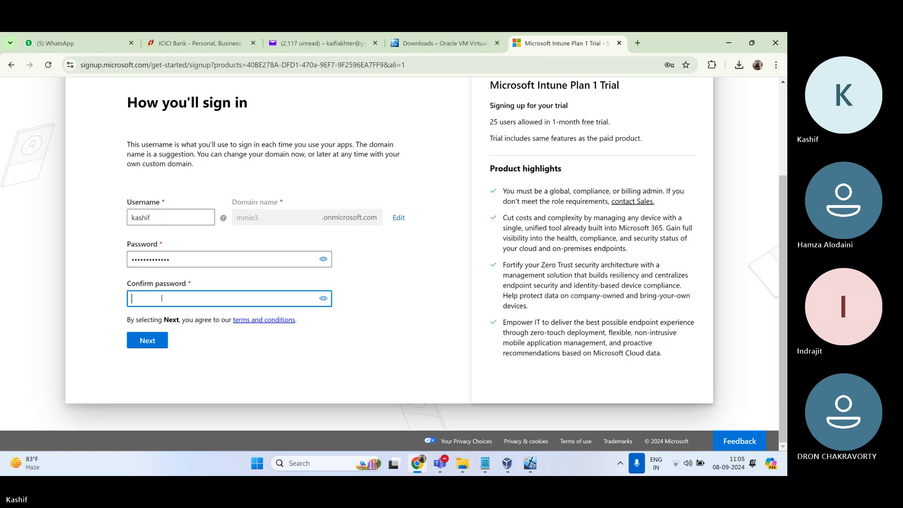
type("•••••••••••••")
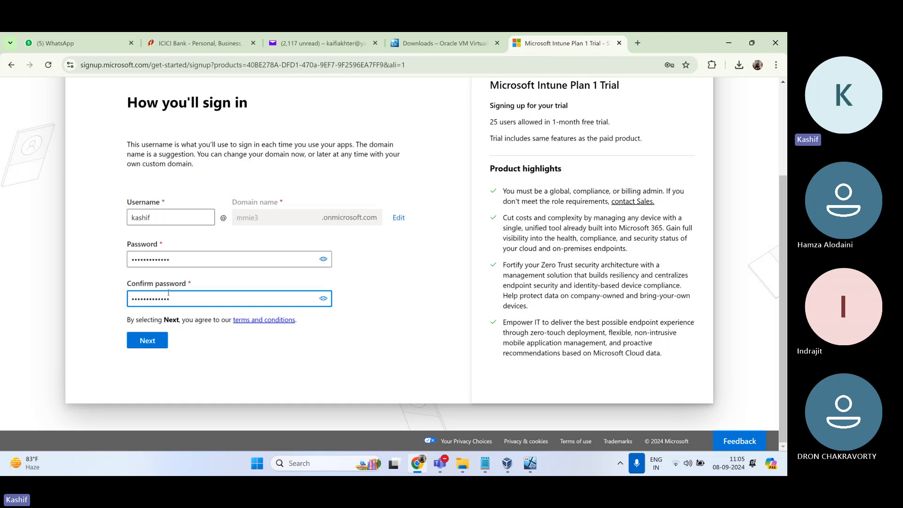
scroll(168, 293, "up", 2)
key("Return")
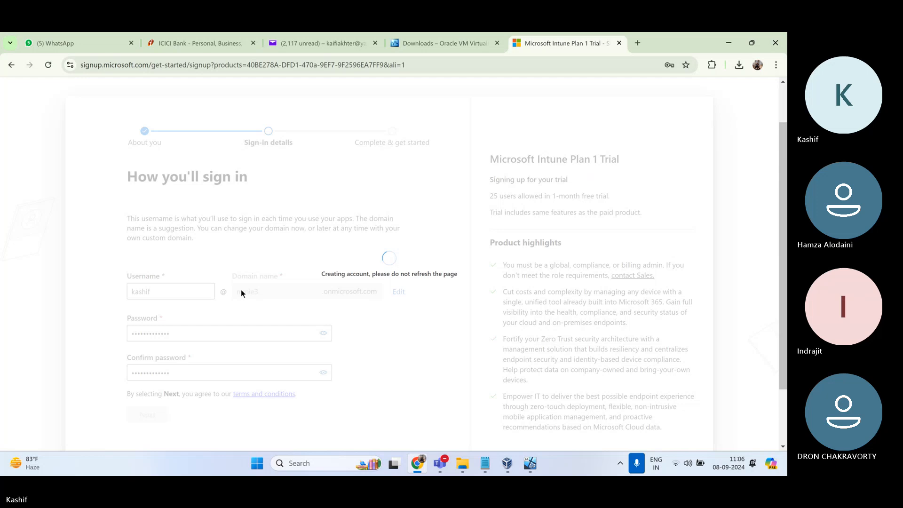
left_click(638, 44)
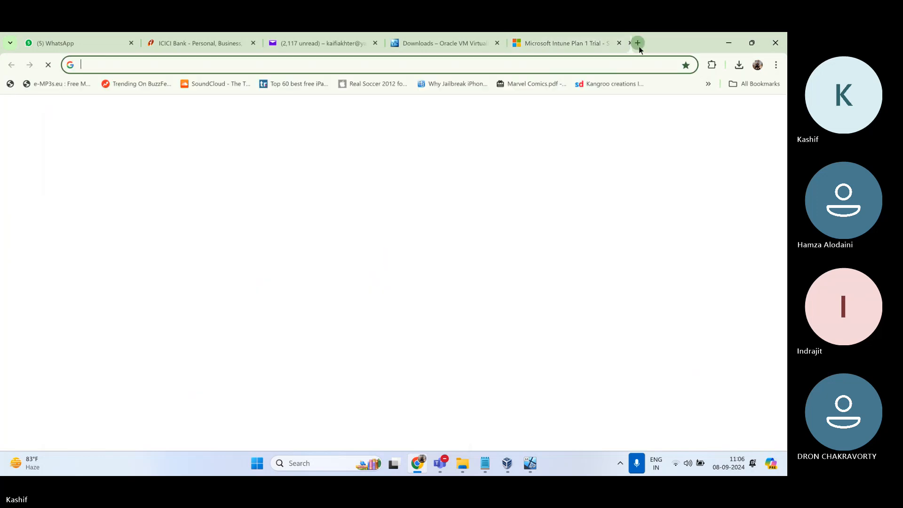
left_click(528, 33)
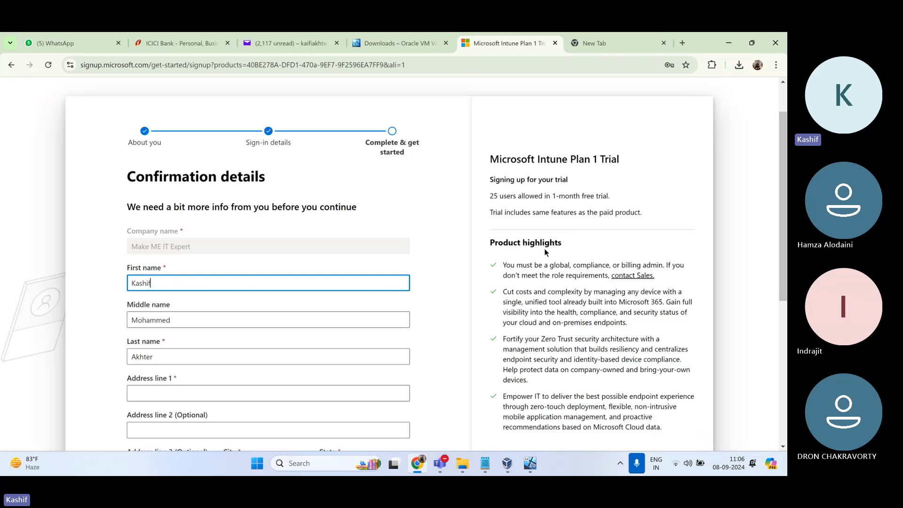
Review the prefilled company name and the first, middle and last name in the confirmation details
left_click_drag(206, 249, 122, 249)
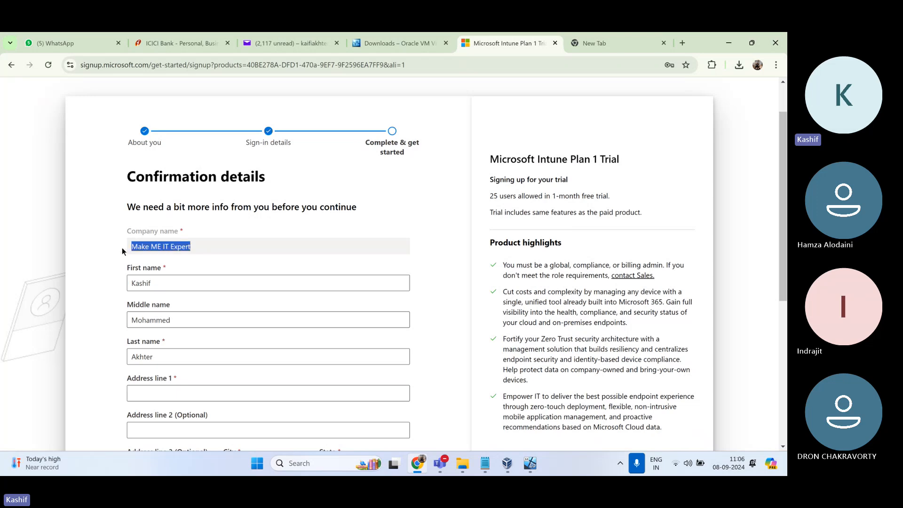
left_click(155, 283)
left_click(184, 323)
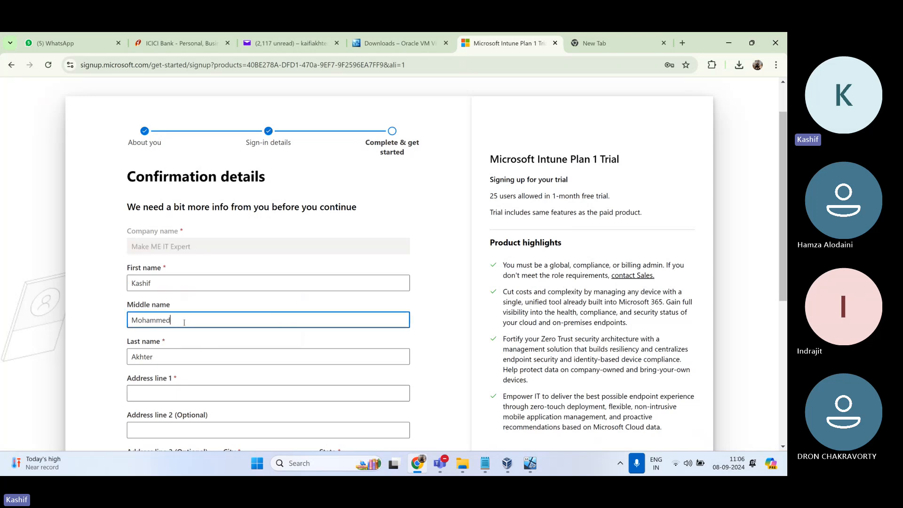
double_click(184, 323)
scroll(151, 261, "down", 2)
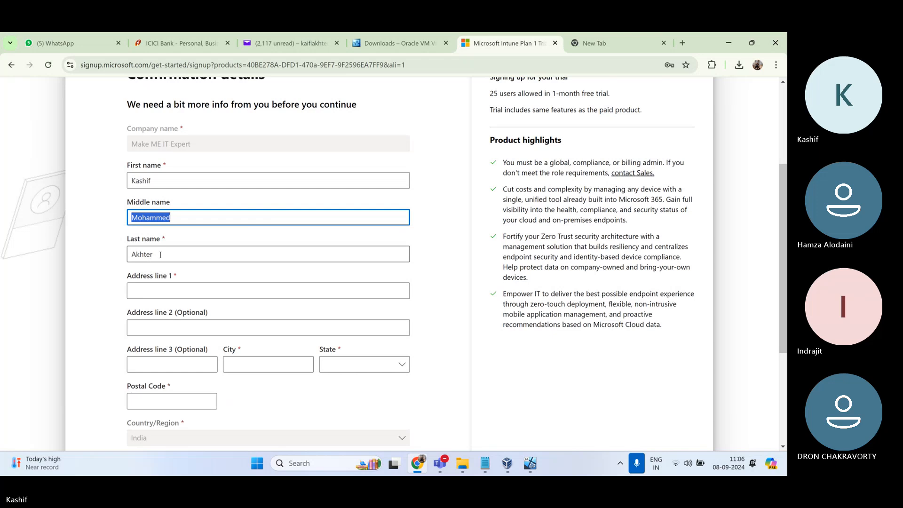
double_click(160, 255)
scroll(174, 206, "down", 2)
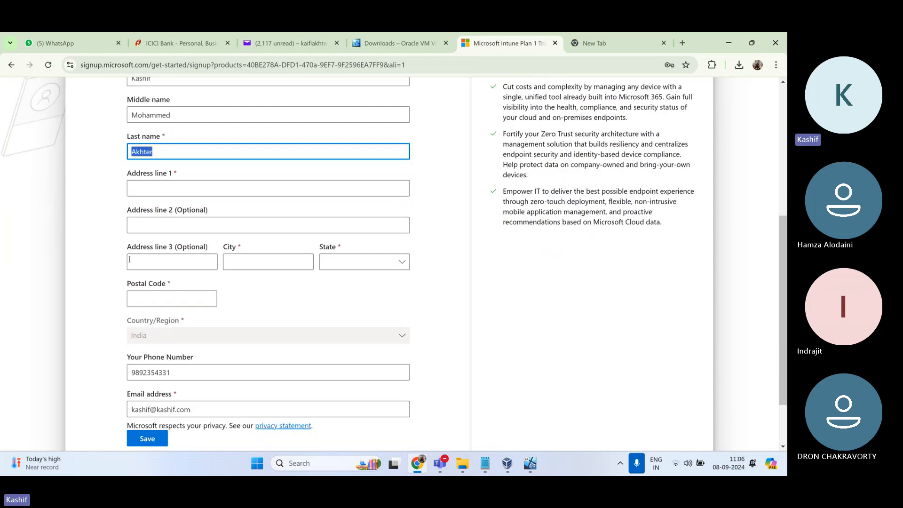
Fill in the contact's address details from the saved browser address and choose the matching state
left_click(174, 195)
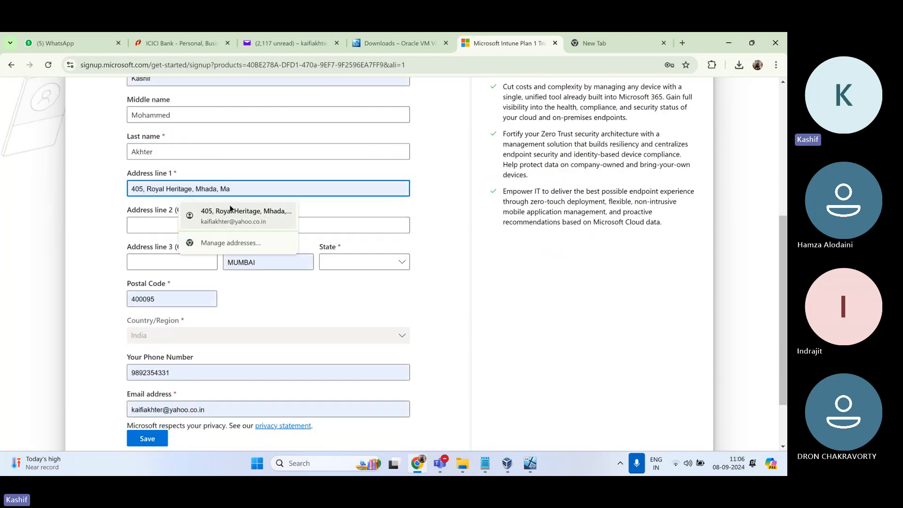
left_click(230, 214)
scroll(337, 189, "up", 2)
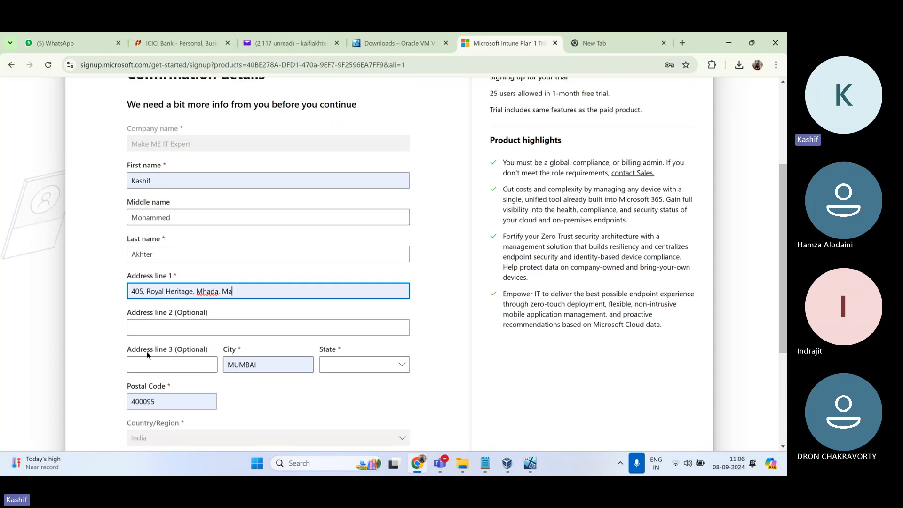
left_click(373, 364)
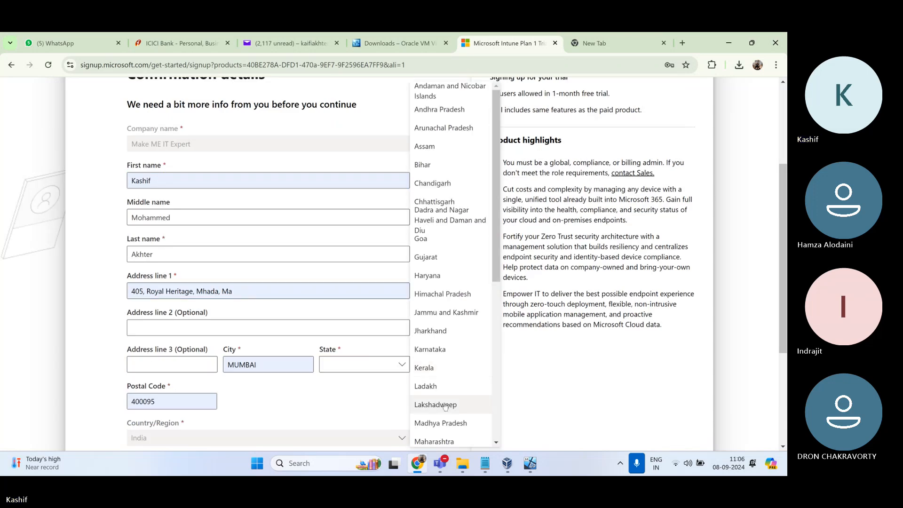
left_click(445, 441)
left_click(208, 371)
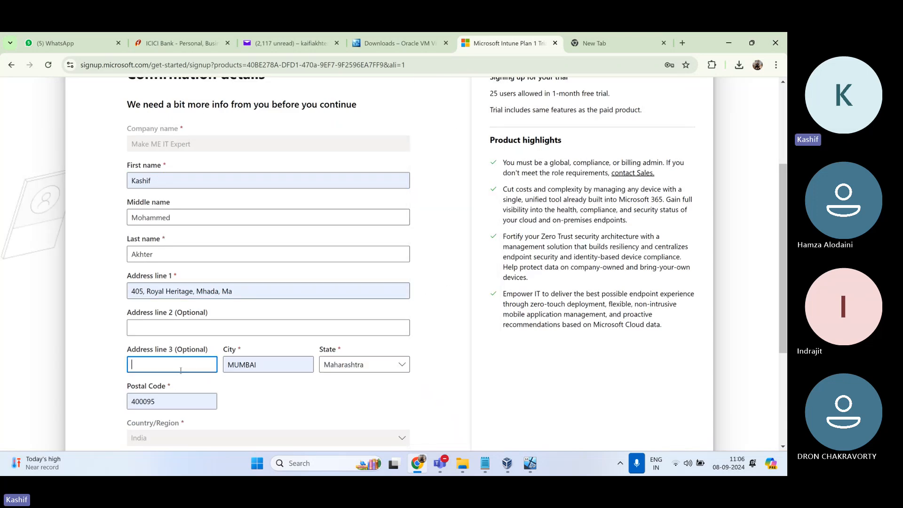
Check the completed contact form, save it, and keep the address as entered in the address verification
scroll(157, 313, "down", 1)
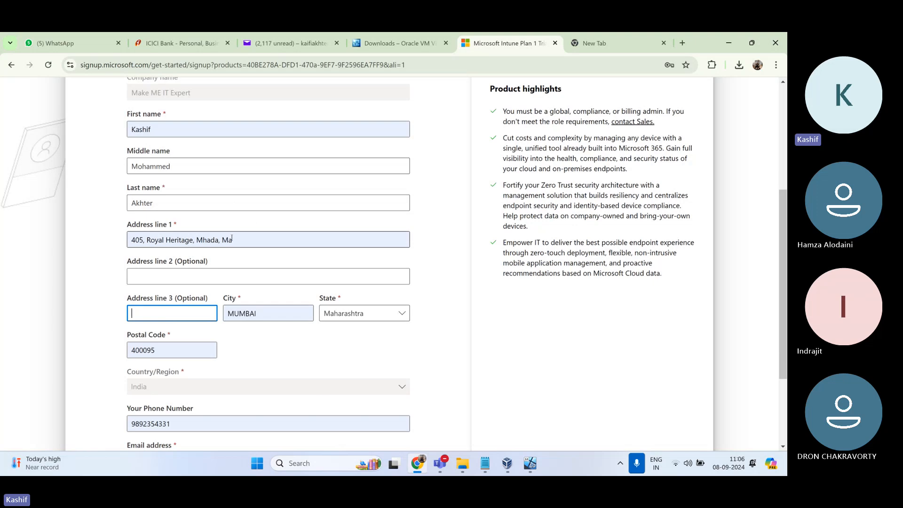
scroll(218, 313, "down", 3)
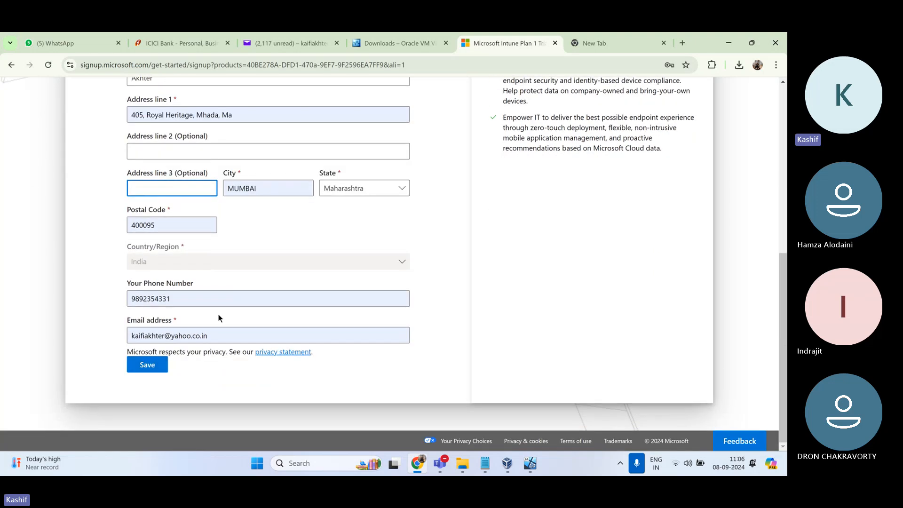
scroll(140, 374, "up", 5)
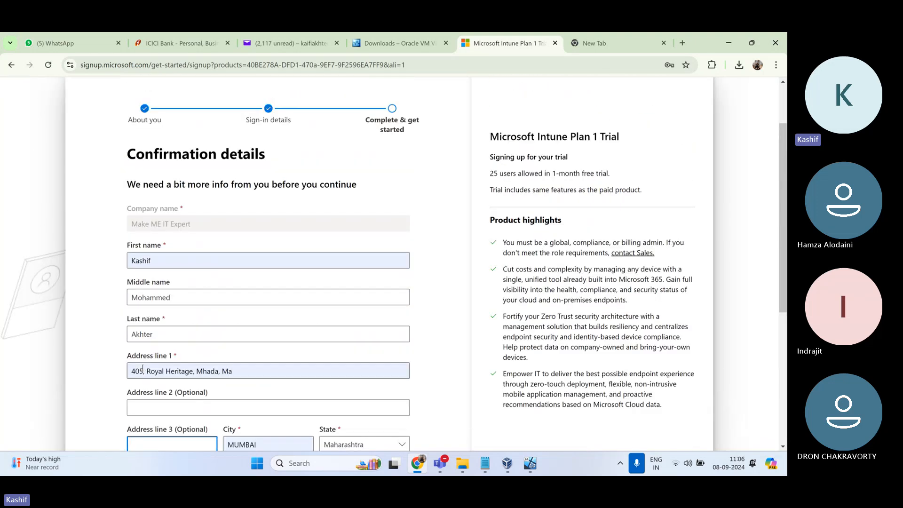
scroll(143, 369, "down", 5)
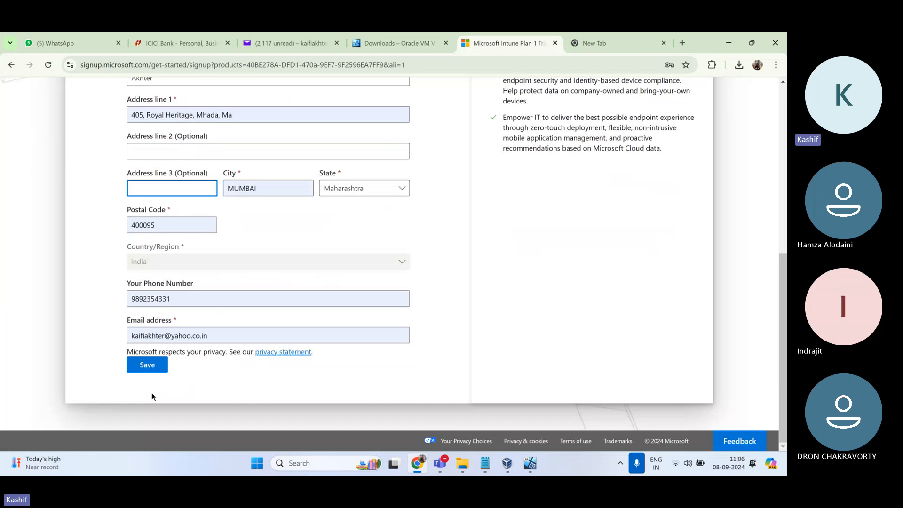
left_click(147, 365)
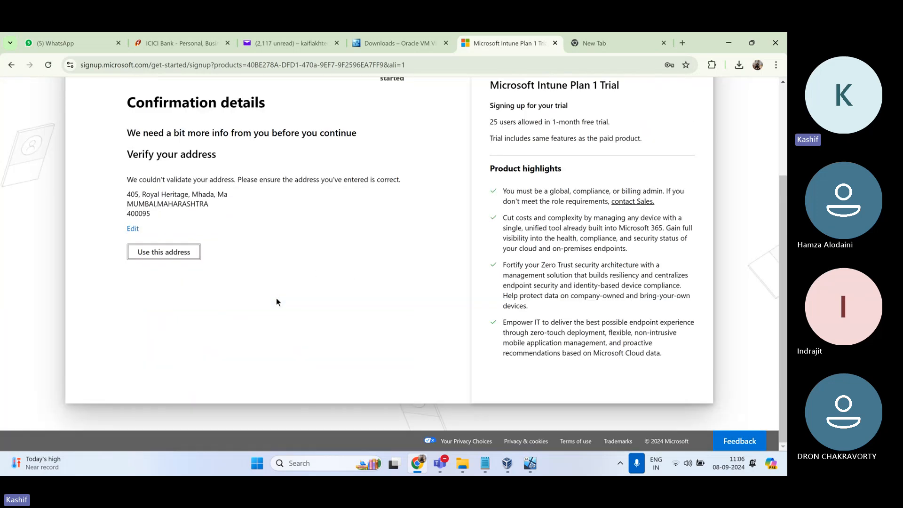
left_click(163, 376)
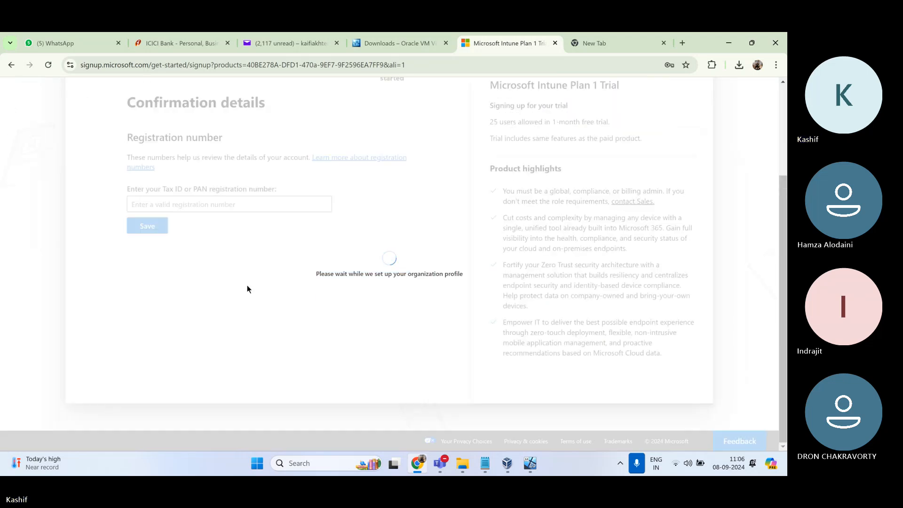
Enter the saved Tax ID or PAN registration number and save it
left_click(212, 206)
scroll(275, 234, "up", 3)
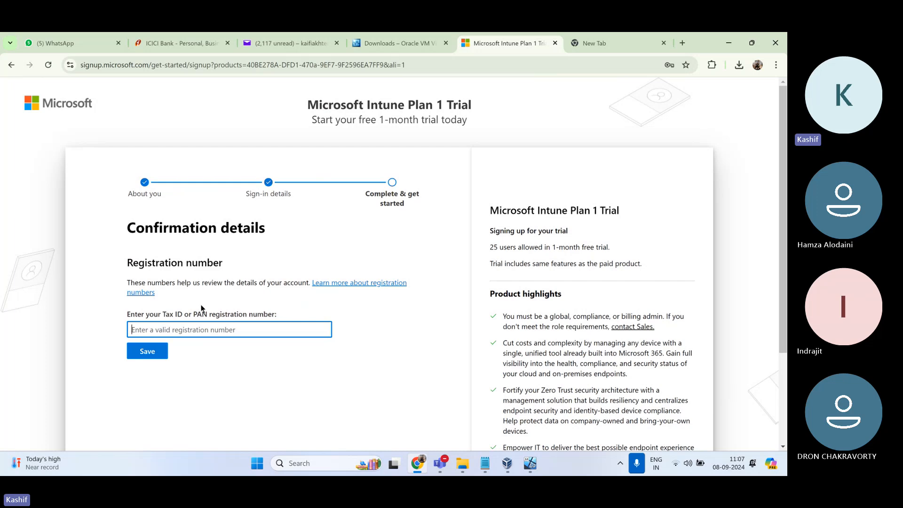
left_click(194, 333)
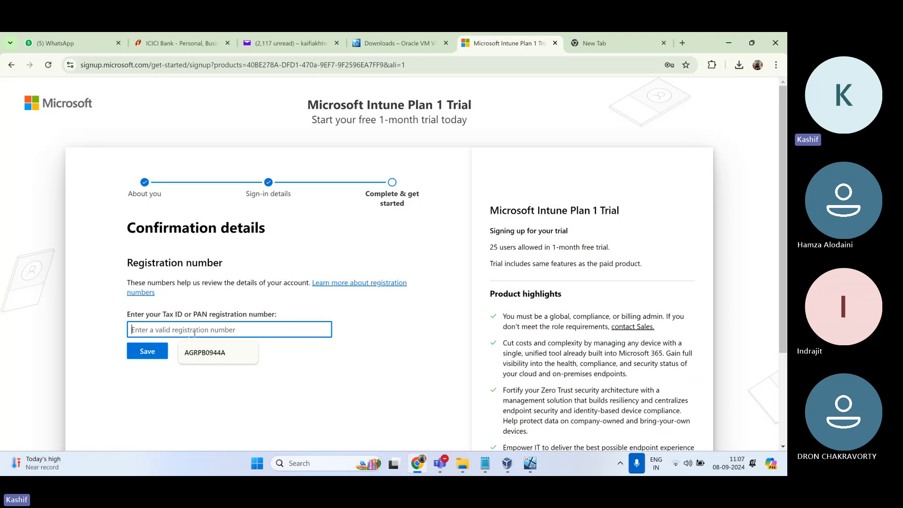
left_click(211, 352)
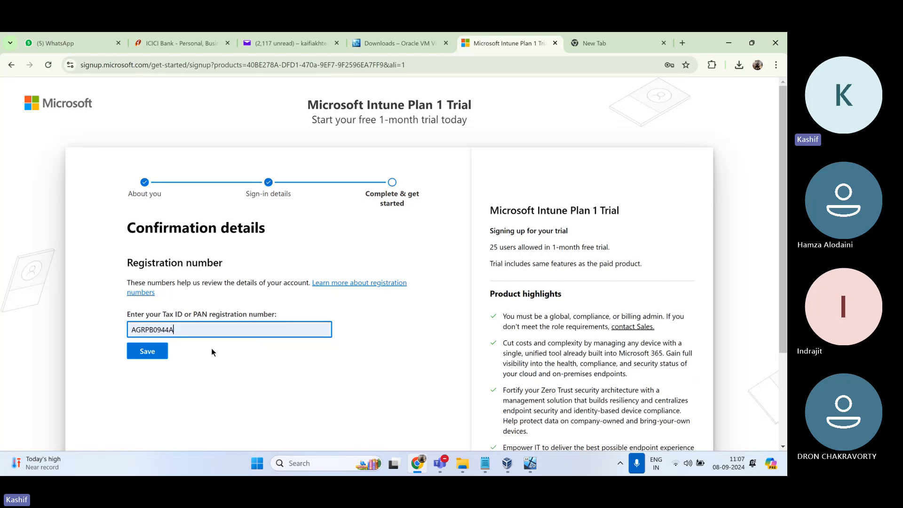
left_click(153, 355)
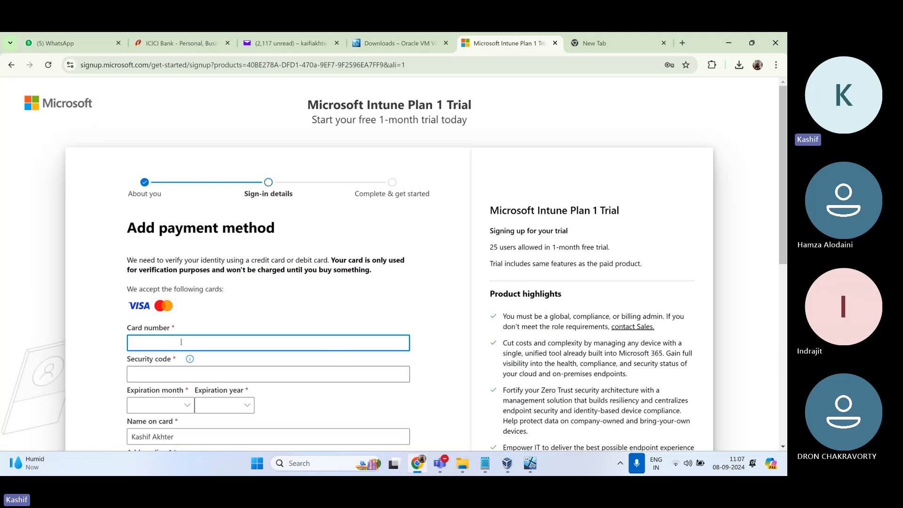
Enter the card number and a three-digit security code for the payment method
scroll(283, 263, "down", 3)
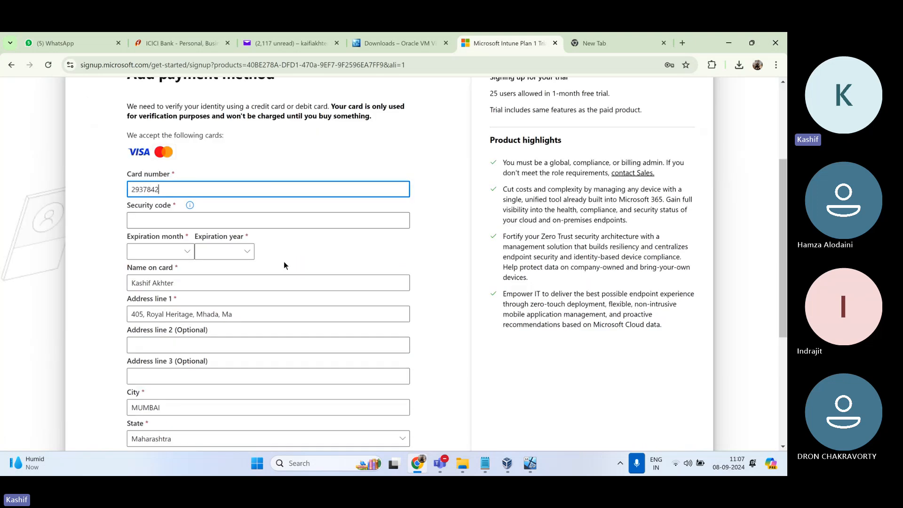
left_click(159, 221)
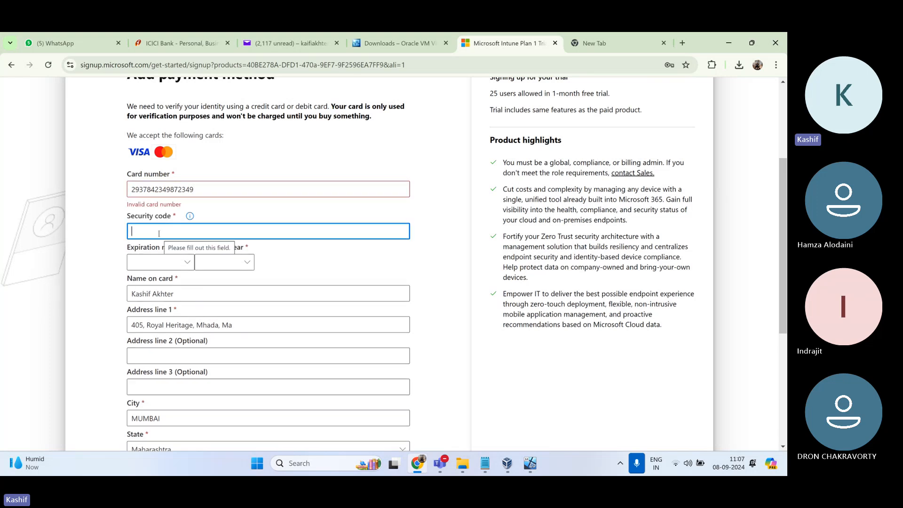
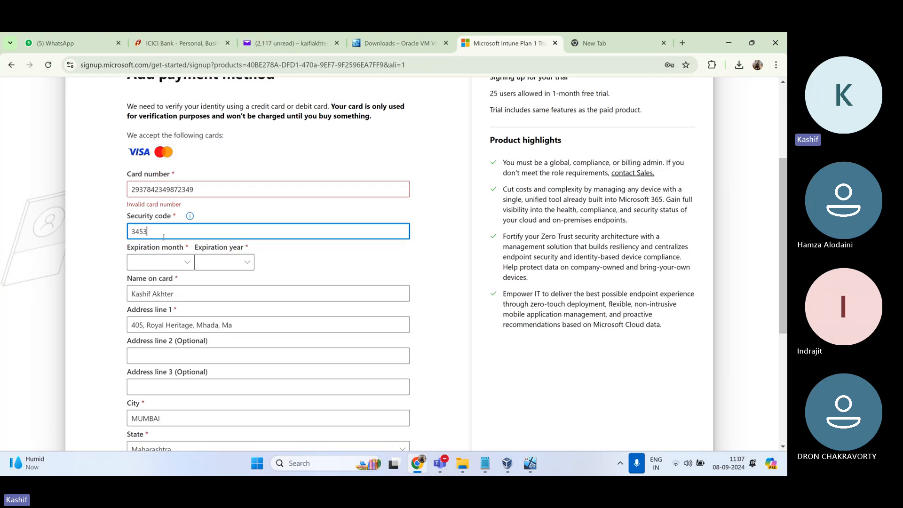
Set the card's expiration month to 04 and expiration year to 35
left_click(159, 263)
left_click(221, 308)
left_click(234, 267)
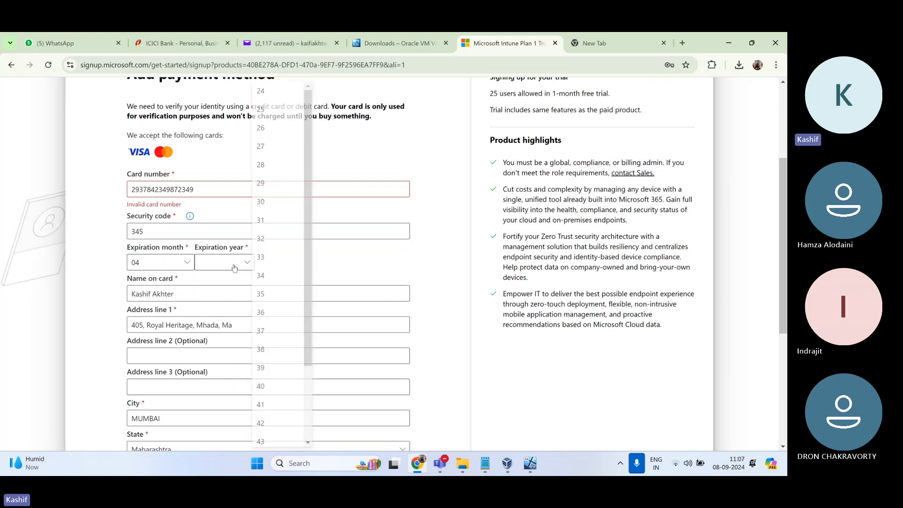
left_click(262, 293)
Check the name on card and the billing address, and try to save the payment method
scroll(270, 275, "down", 1)
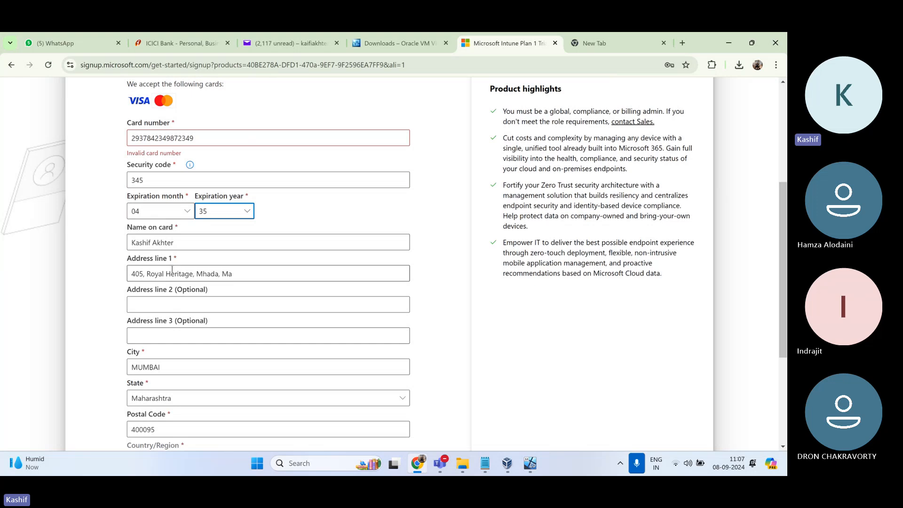
left_click(158, 242)
left_click_drag(158, 242, 232, 281)
left_click(232, 278)
scroll(156, 303, "down", 1)
left_click(156, 303)
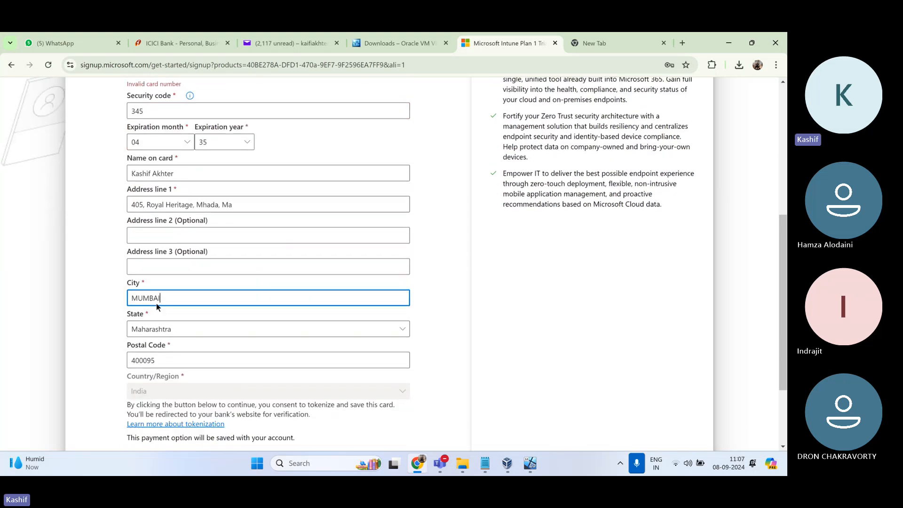
scroll(156, 303, "down", 2)
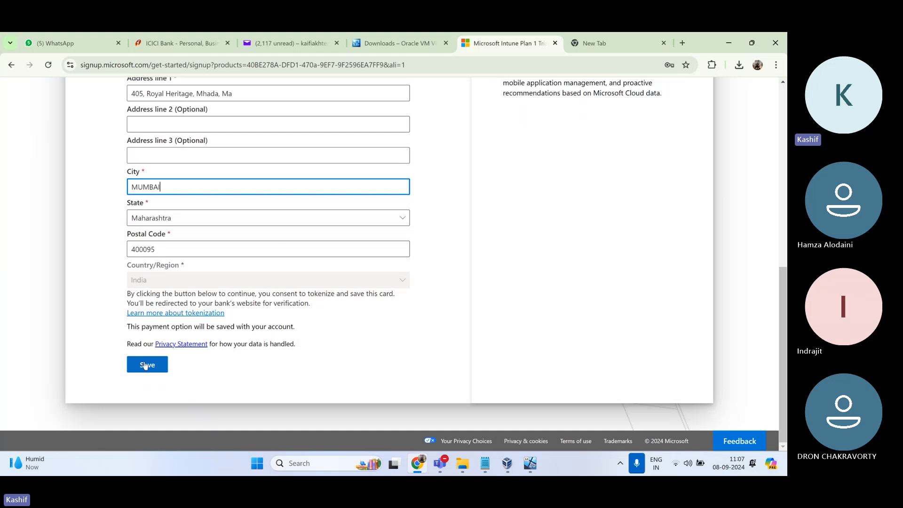
left_click(146, 365)
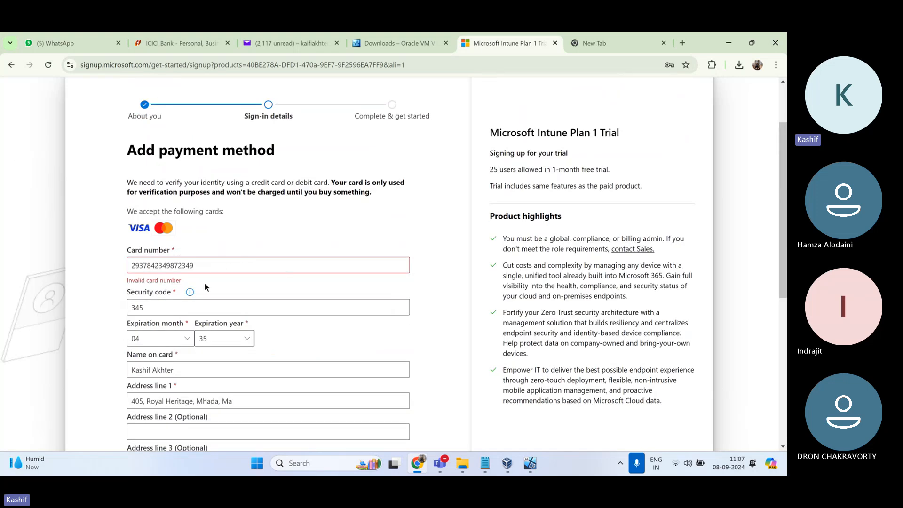
Retry saving the payment method with the same card details and look over the form
scroll(205, 284, "down", 4)
scroll(199, 288, "down", 2)
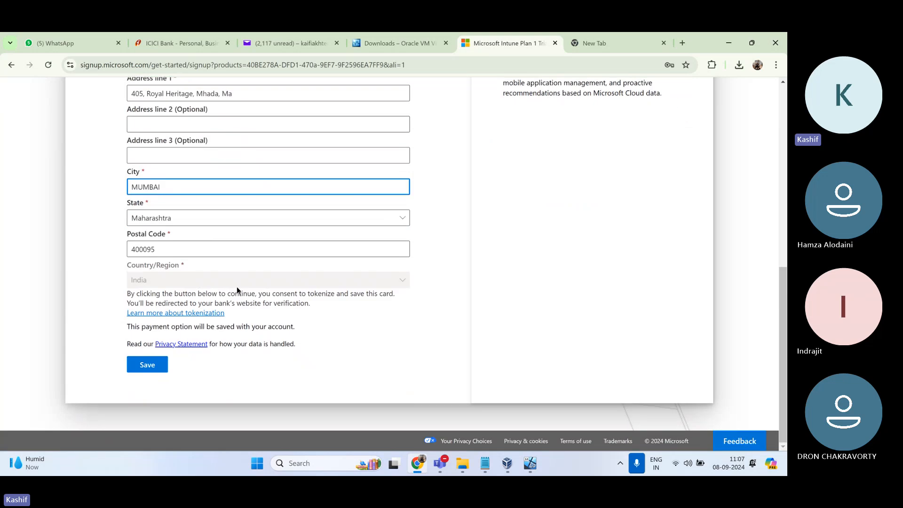
left_click(160, 366)
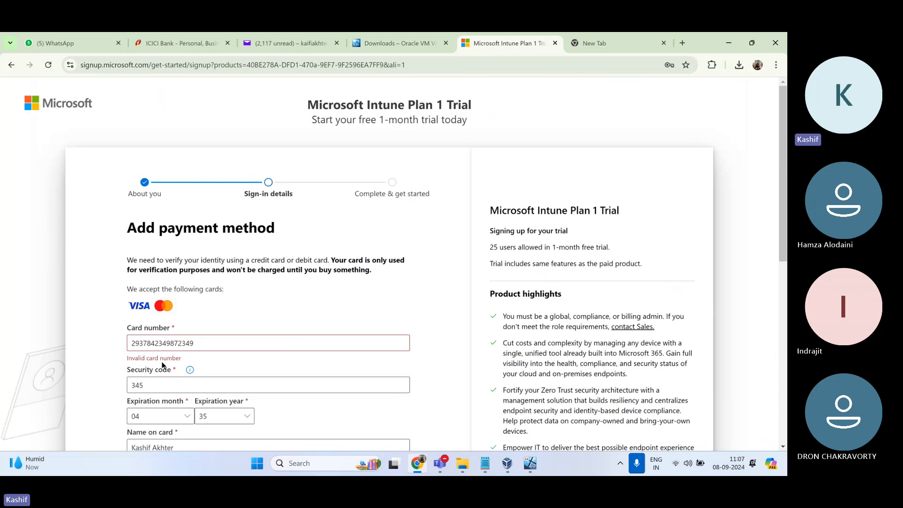
scroll(163, 365, "down", 4)
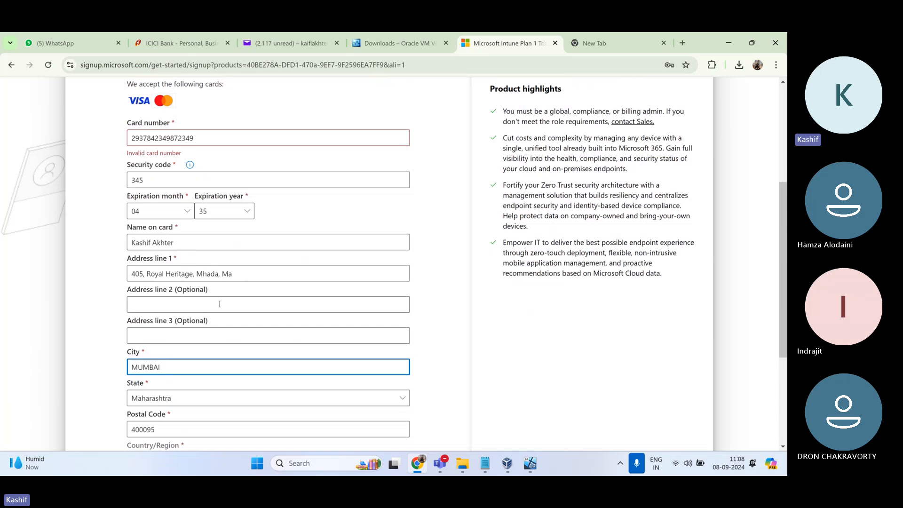
scroll(262, 233, "up", 4)
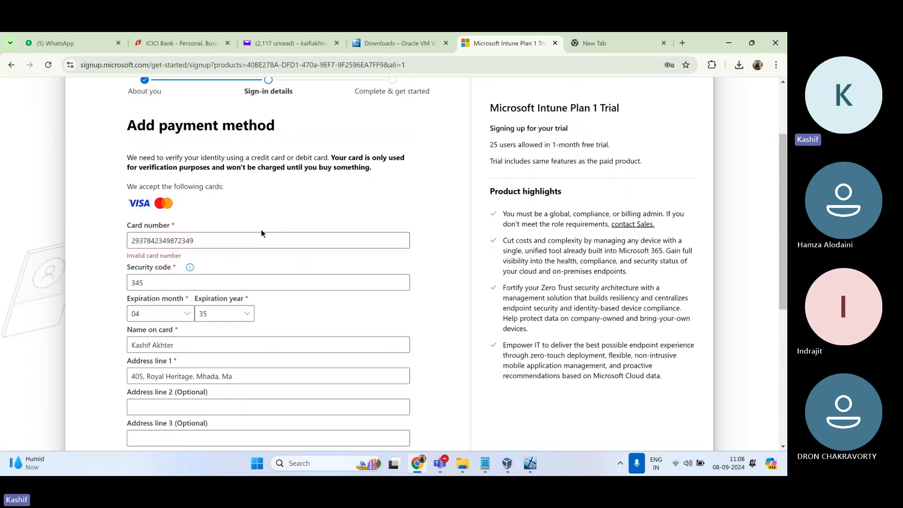
Switch to the 8th Sept 2024 note in Notepad and add the new onmicrosoft.com sign-in address below the task list
left_click(485, 463)
left_click(556, 201)
key("Return")
key("Return")
key("Return")
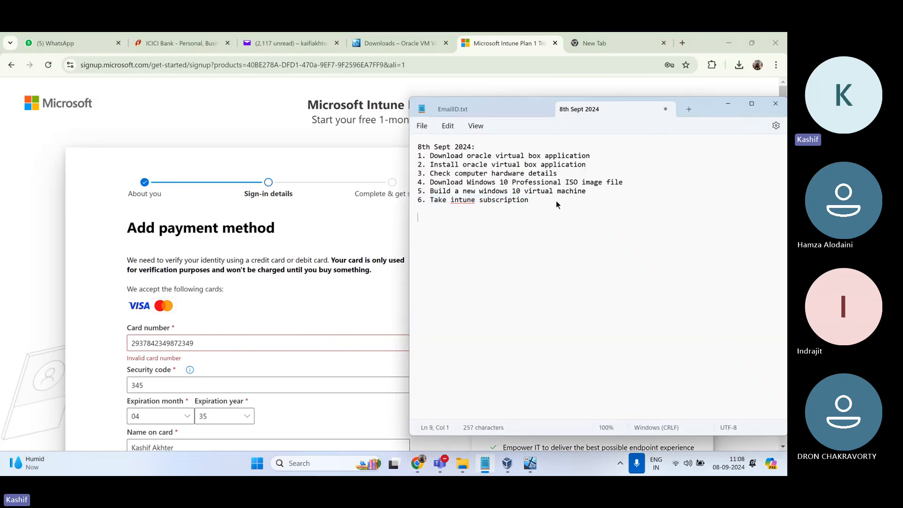
key("Return")
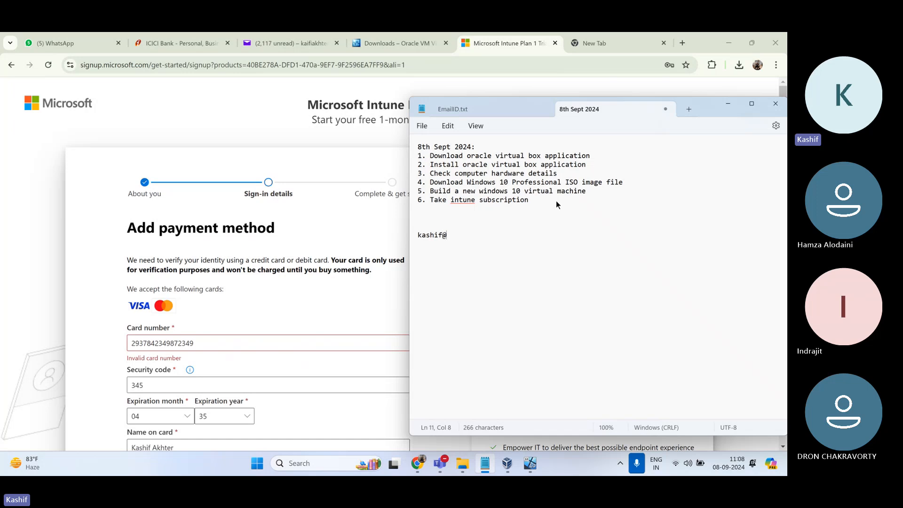
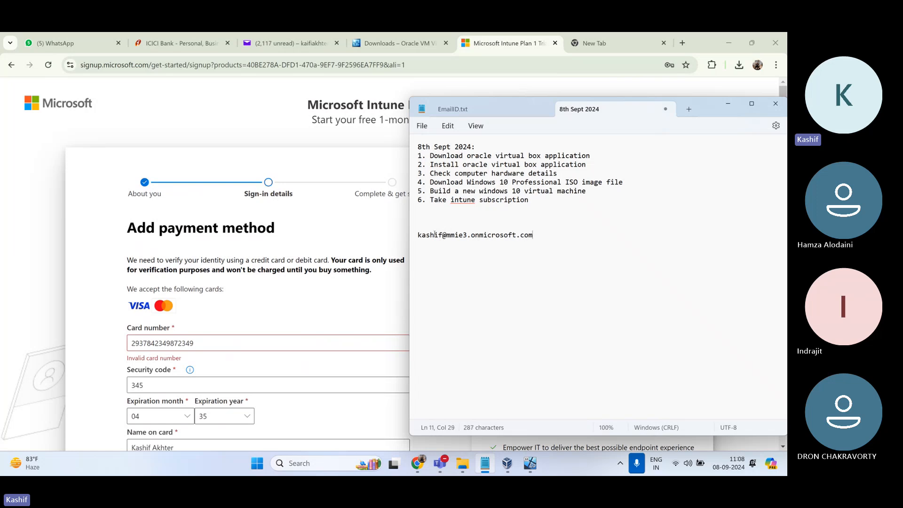
Highlight the noted sign-in address and its domain, and return to the Intune trial payment page in Chrome
left_click_drag(447, 235, 546, 233)
left_click(474, 235)
left_click(554, 234)
triple_click(561, 235)
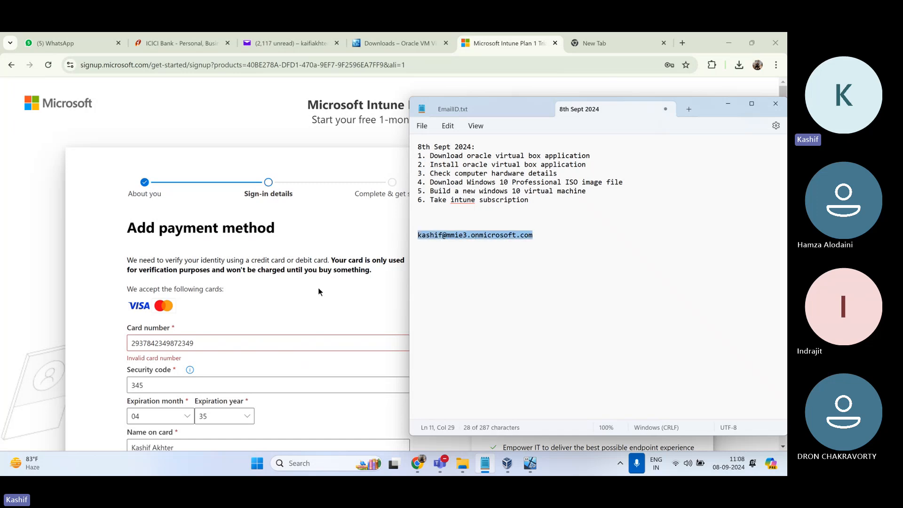
left_click(547, 235)
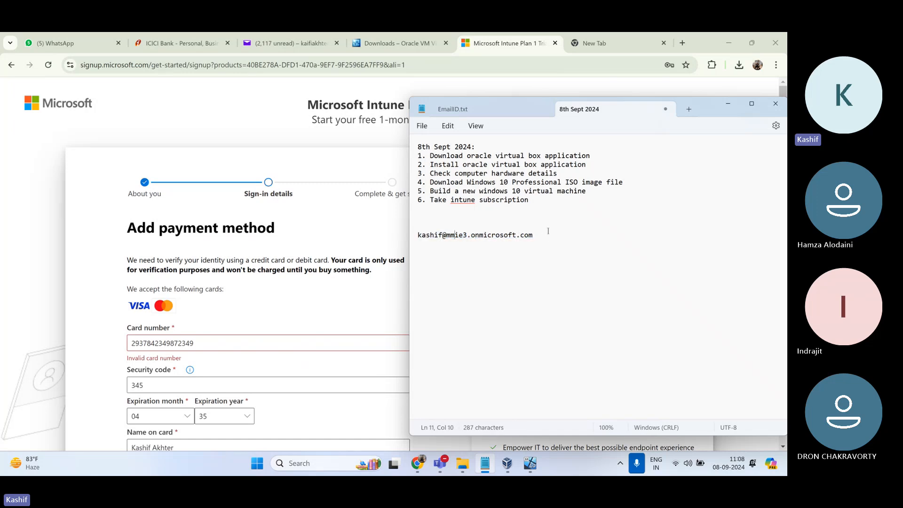
triple_click(547, 233)
left_click(542, 241)
left_click(371, 292)
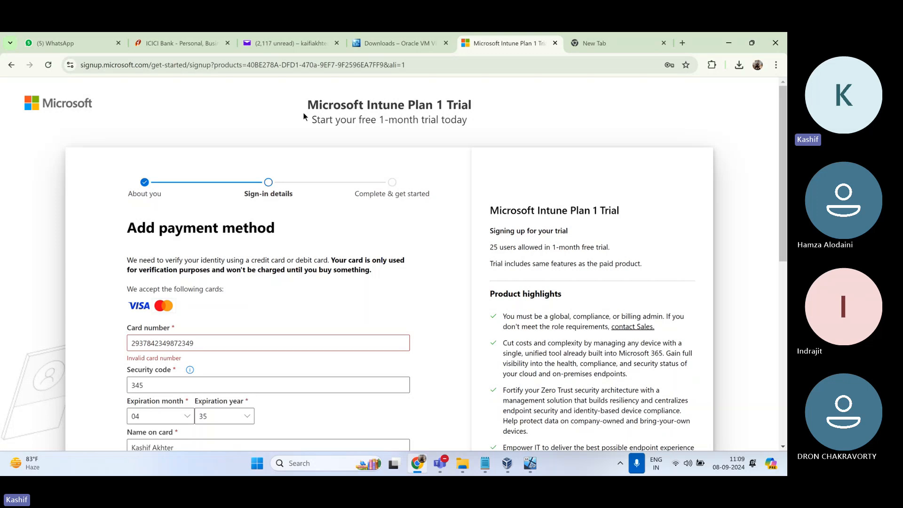
Highlight the Microsoft Intune Plan 1 Trial heading and the free 1-month trial line on the payment page
left_click_drag(306, 116, 472, 113)
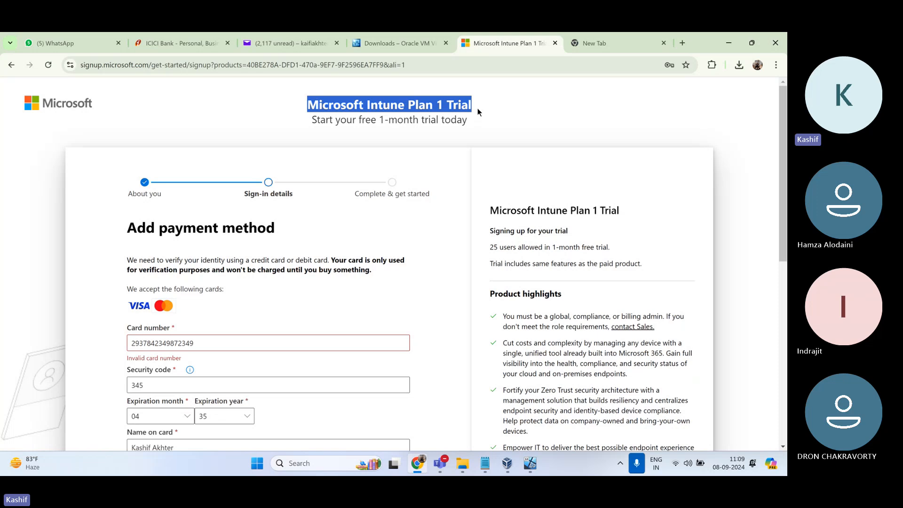
left_click_drag(315, 120, 402, 122)
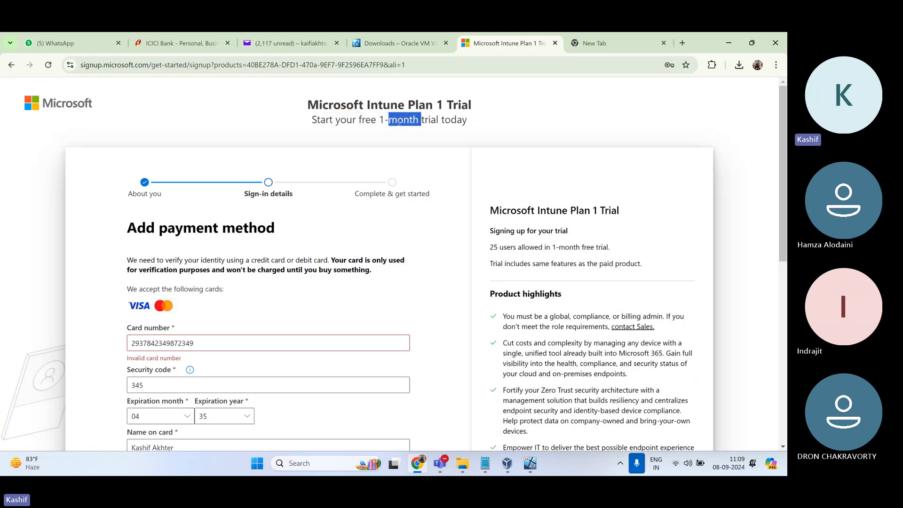
triple_click(399, 123)
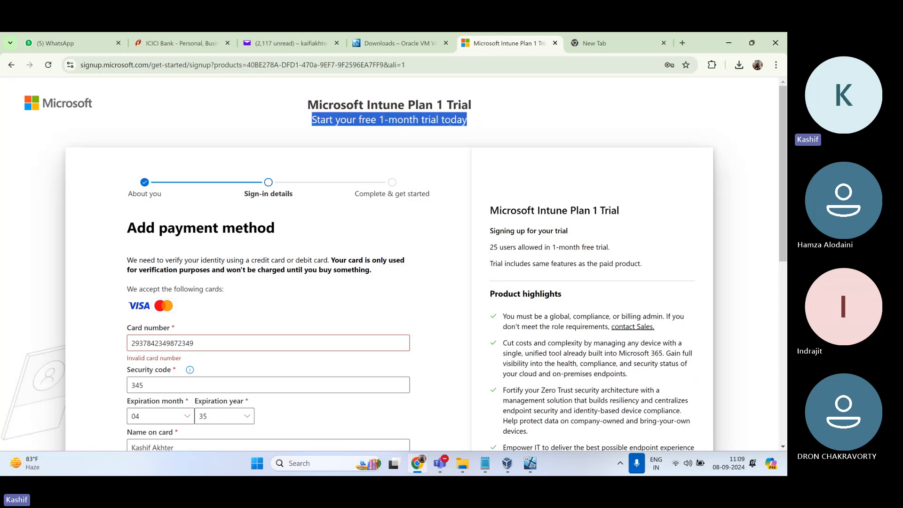
left_click_drag(450, 122, 258, 96)
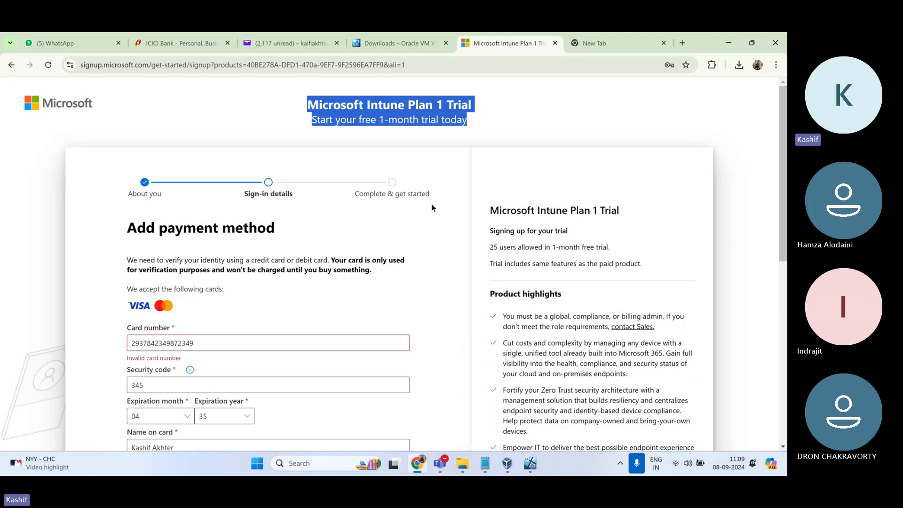
Switch to the WINVM001 virtual machine and set the Windows setup region to India
left_click(530, 463)
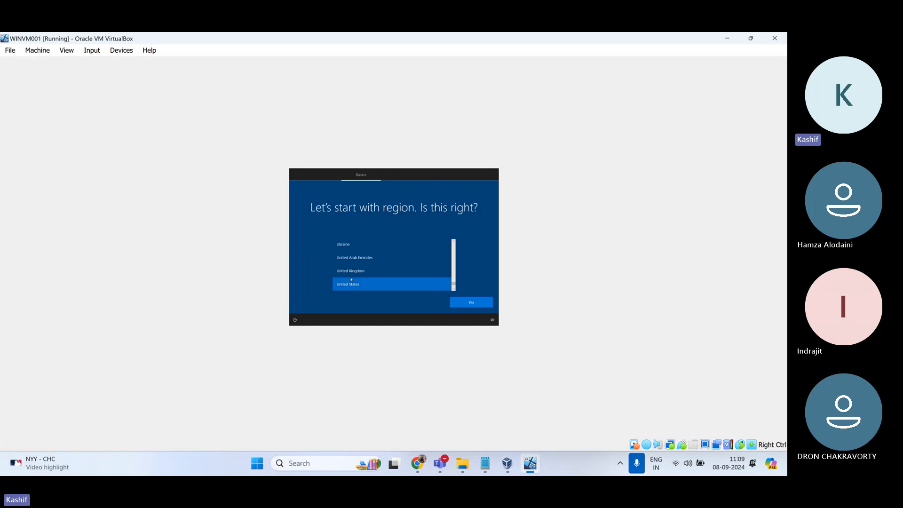
scroll(347, 256, "up", 5)
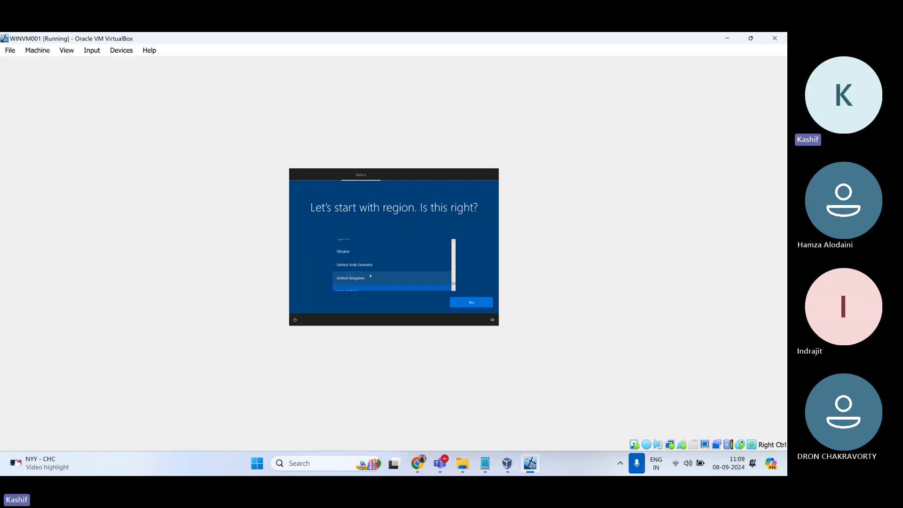
scroll(359, 259, "up", 6)
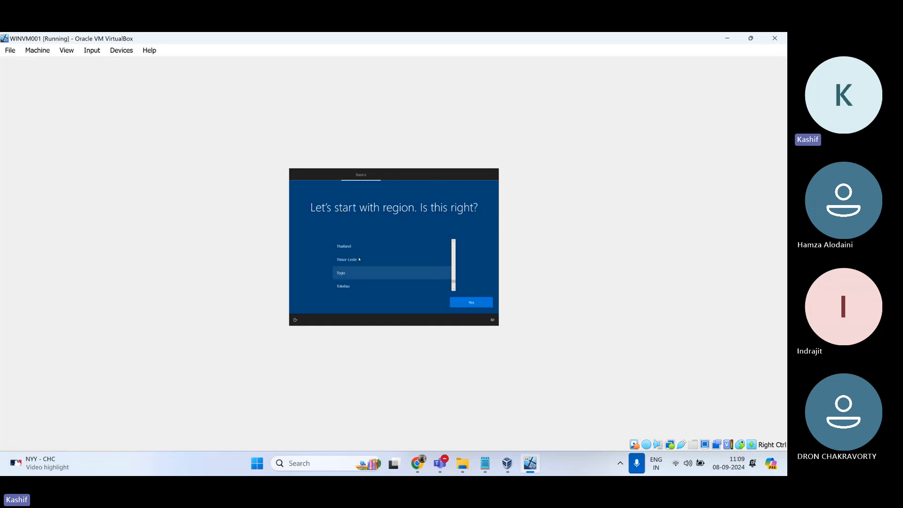
scroll(359, 258, "up", 4)
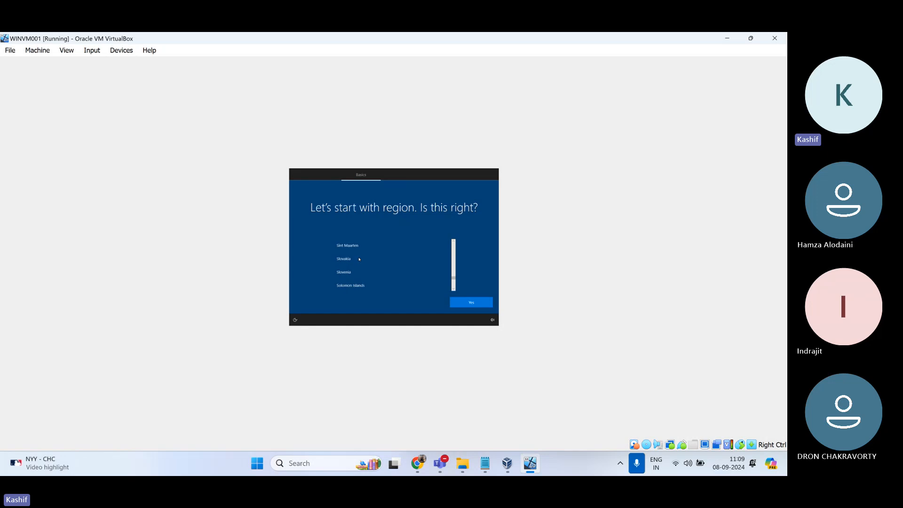
scroll(359, 258, "up", 8)
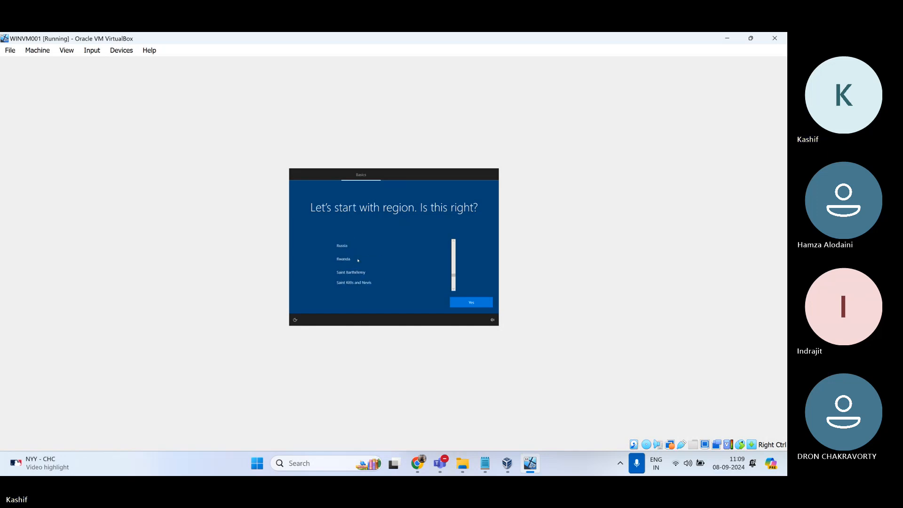
scroll(358, 260, "up", 3)
scroll(351, 259, "up", 3)
scroll(351, 259, "up", 4)
scroll(351, 258, "up", 2)
scroll(350, 258, "up", 5)
scroll(351, 258, "up", 3)
scroll(351, 258, "up", 1)
scroll(351, 259, "up", 2)
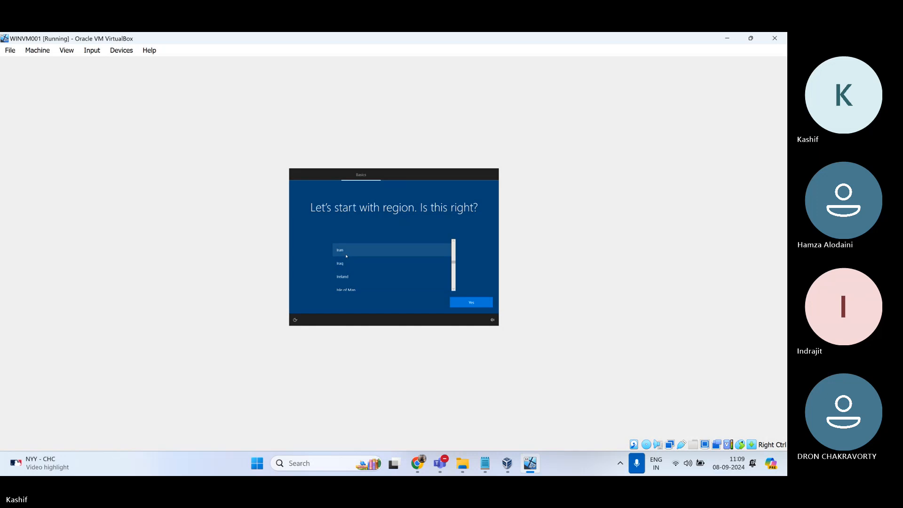
scroll(346, 256, "up", 2)
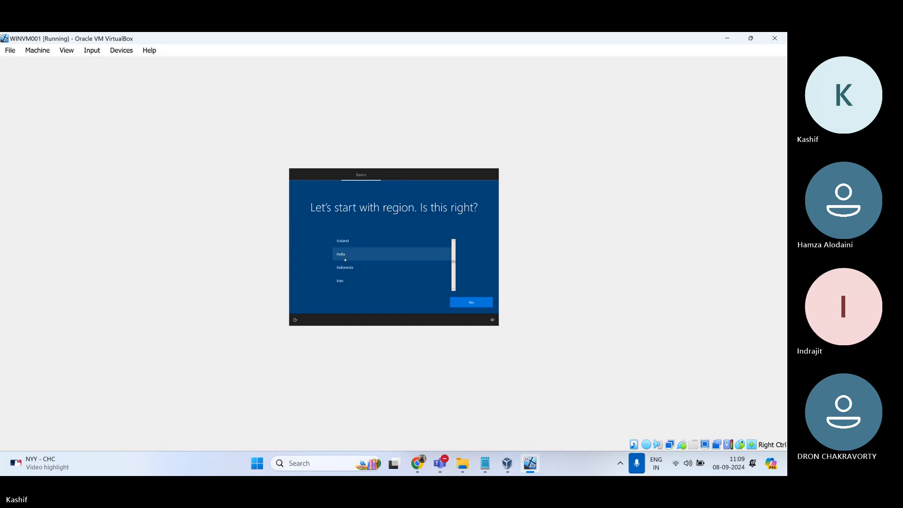
left_click(348, 255)
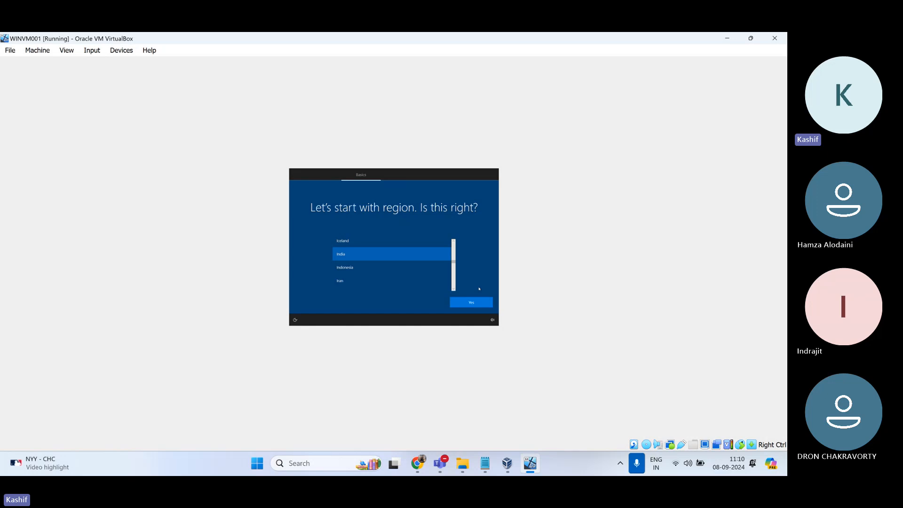
left_click(474, 301)
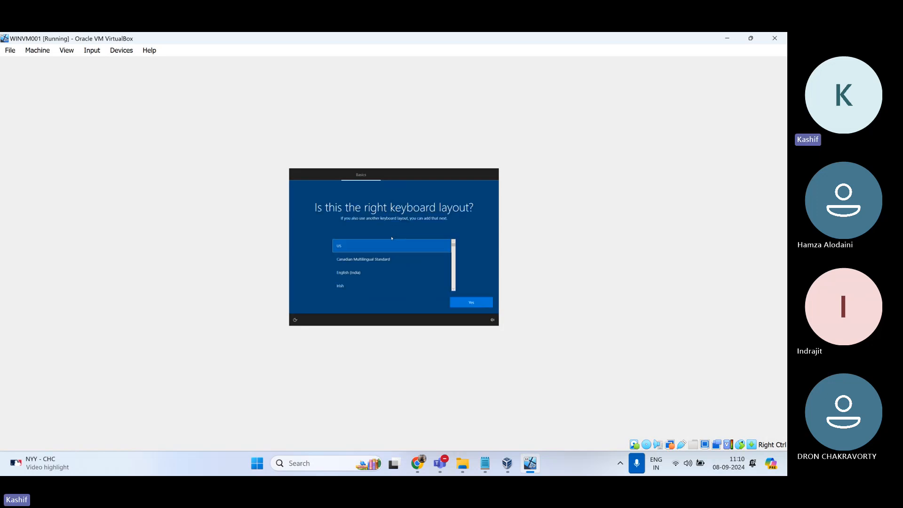
Choose the English (India) keyboard layout without a second layout, and set Windows up for an organization
left_click(357, 273)
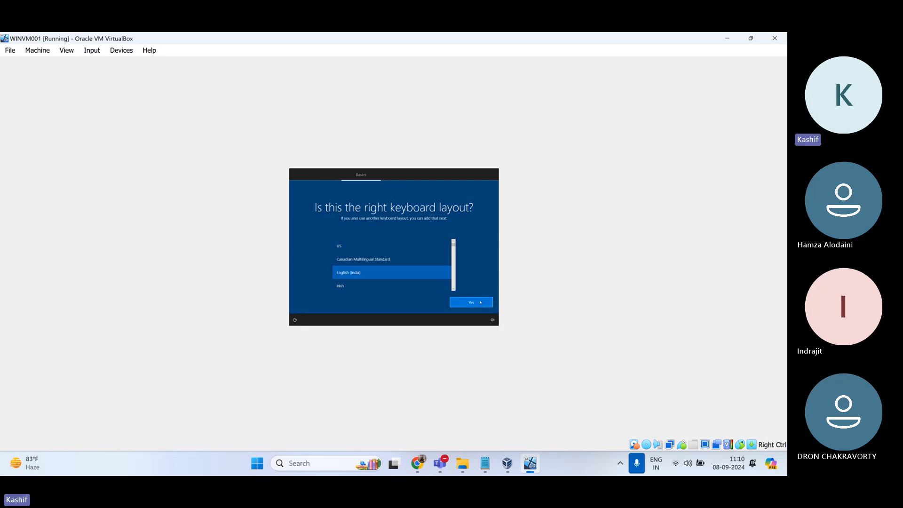
left_click(480, 302)
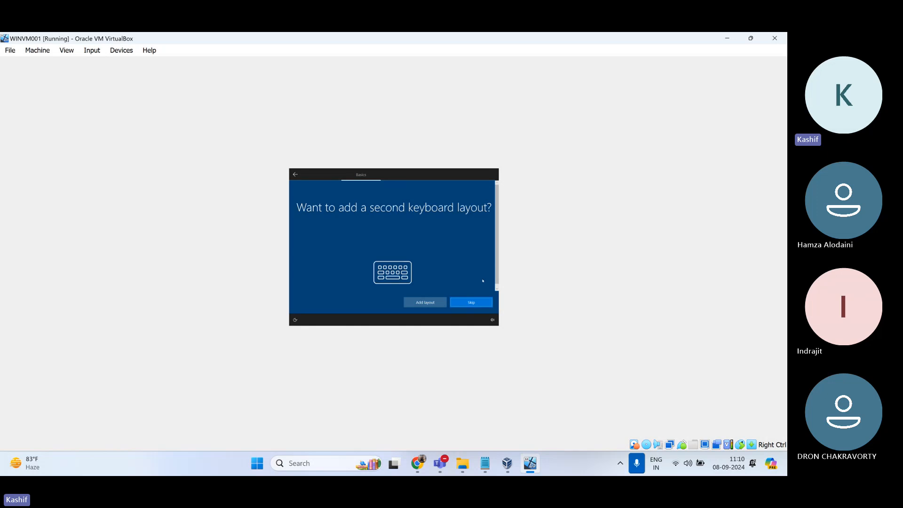
left_click(472, 303)
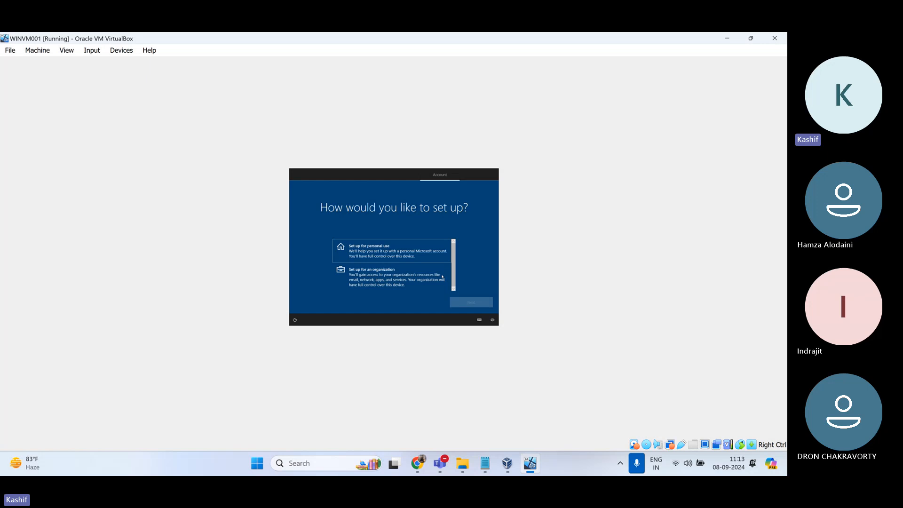
left_click(414, 276)
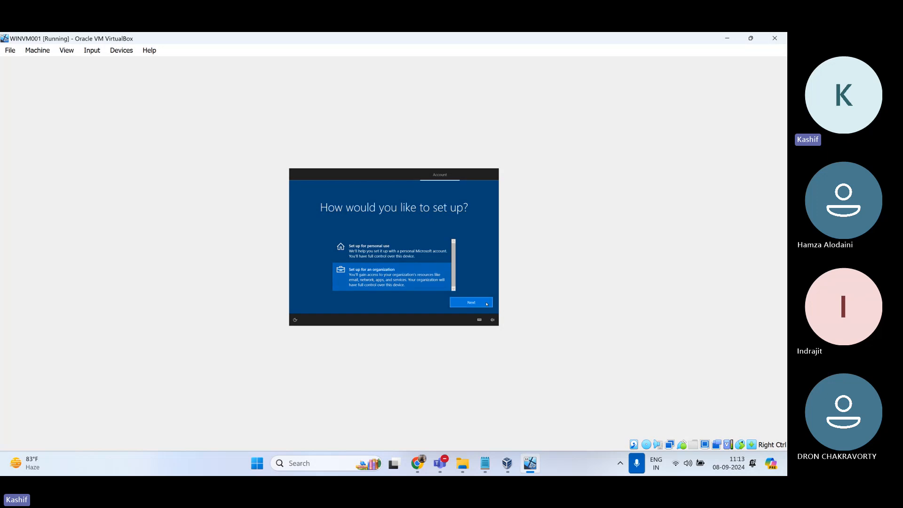
left_click(487, 304)
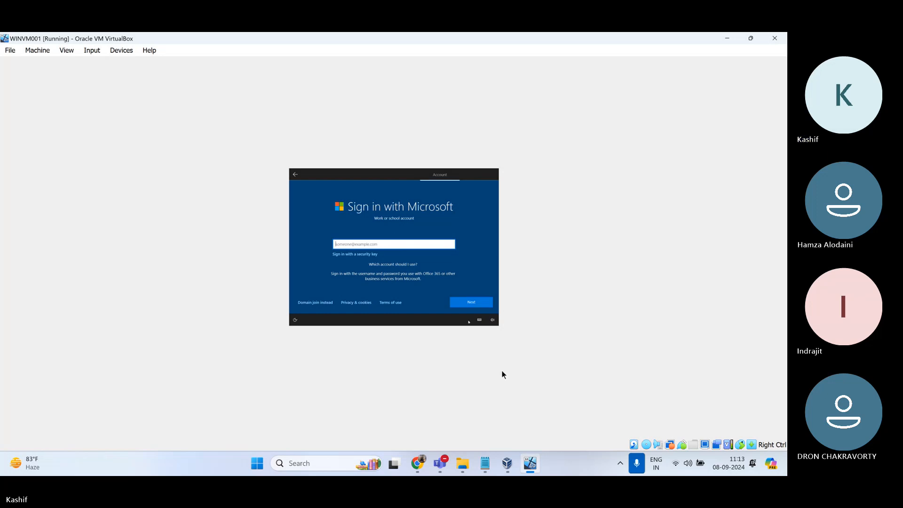
Switch to Oracle VM VirtualBox Manager, take a snapshot of WINVM001 named Blank Machine, and select it in the snapshot list
mouse_move(507, 463)
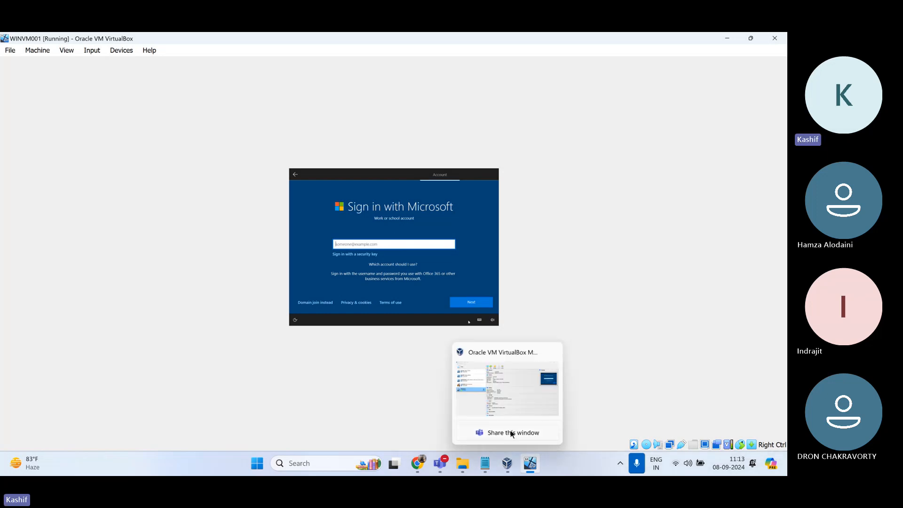
left_click(519, 387)
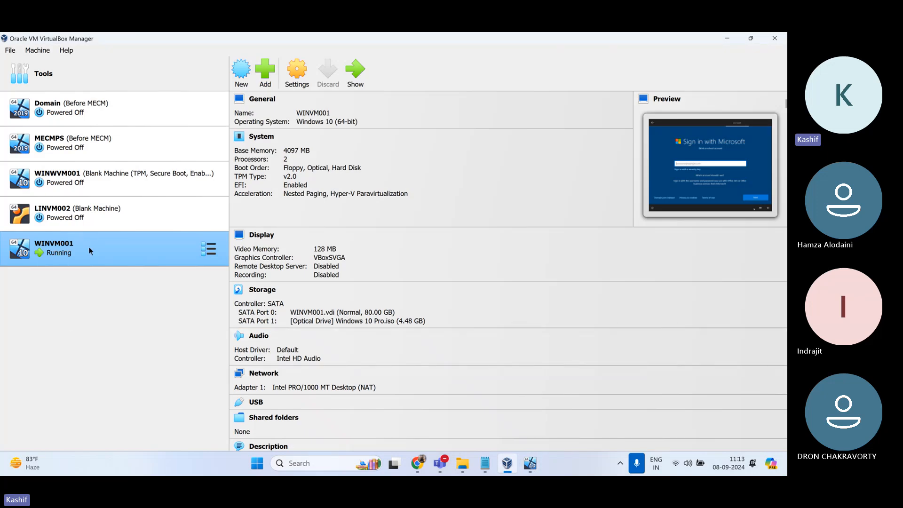
left_click(207, 252)
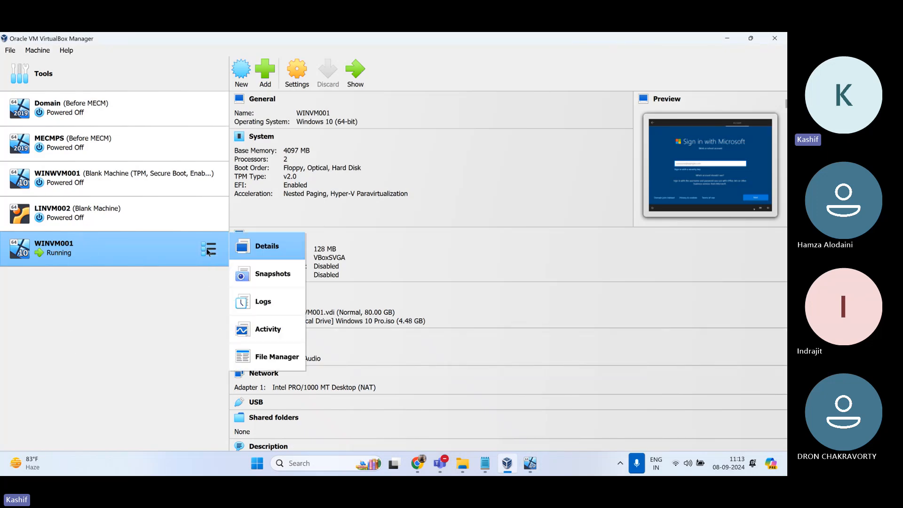
left_click(273, 275)
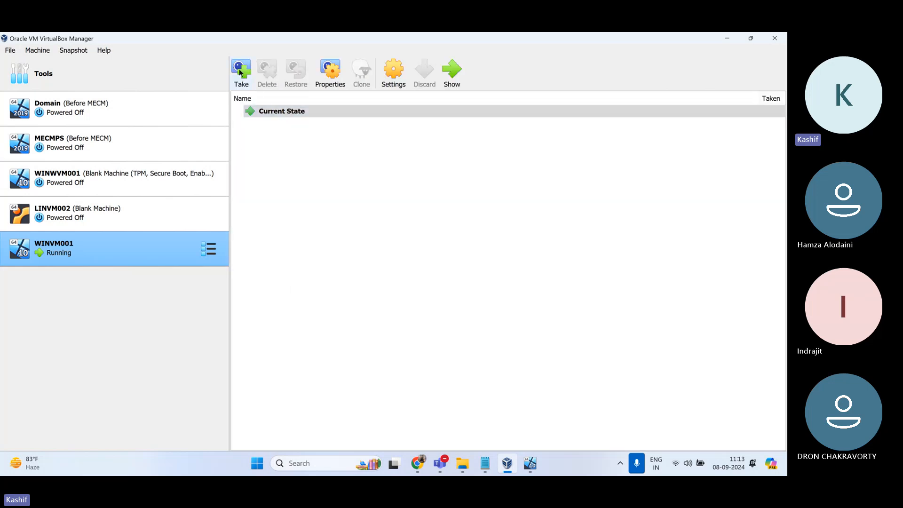
left_click(247, 64)
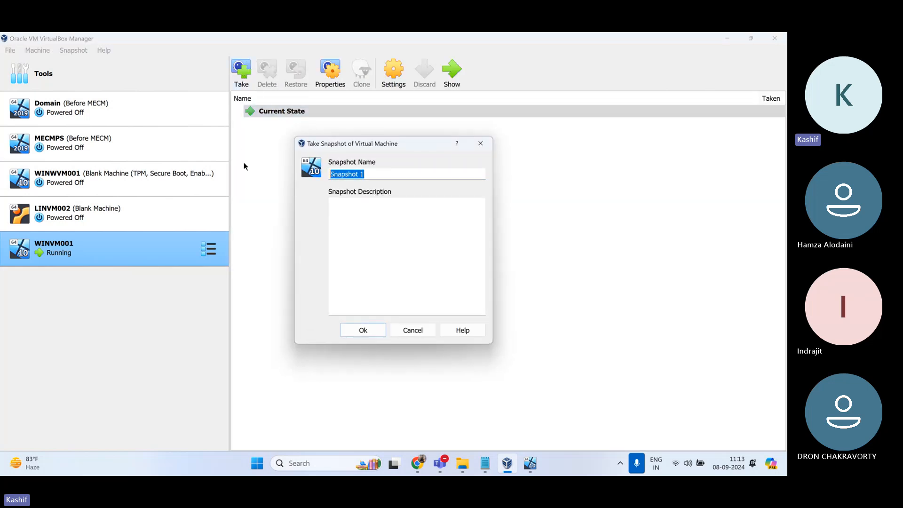
type("Blank Machine")
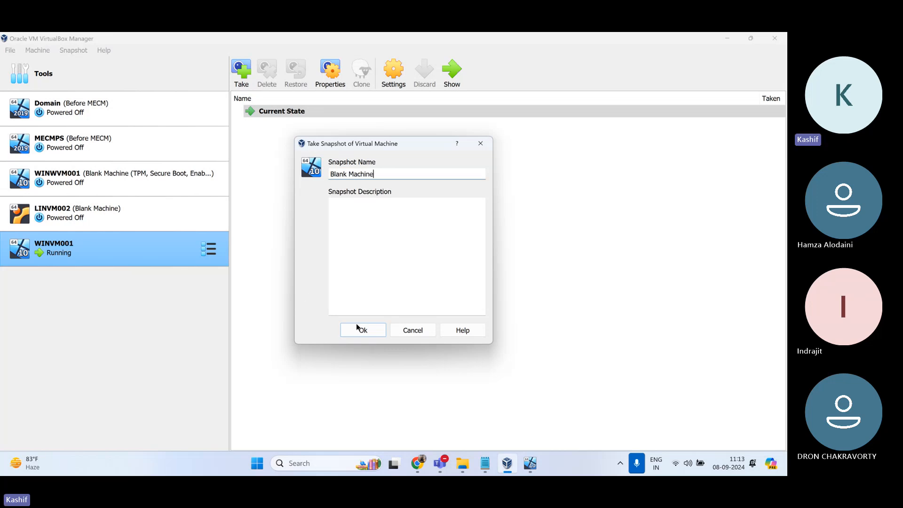
left_click(371, 333)
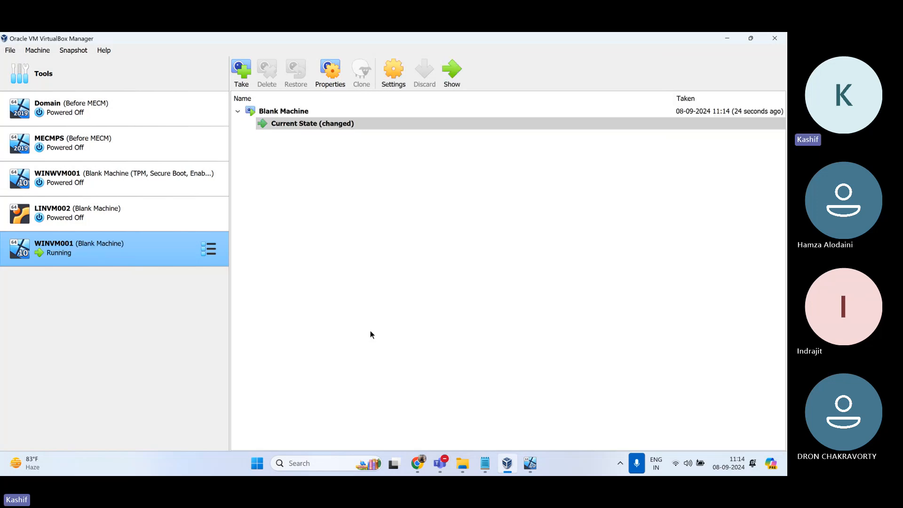
left_click(697, 114)
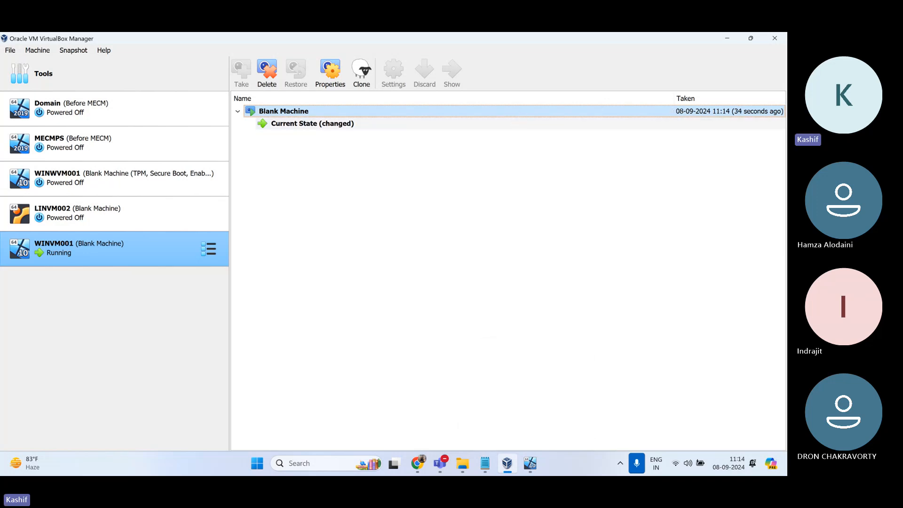
left_click(522, 415)
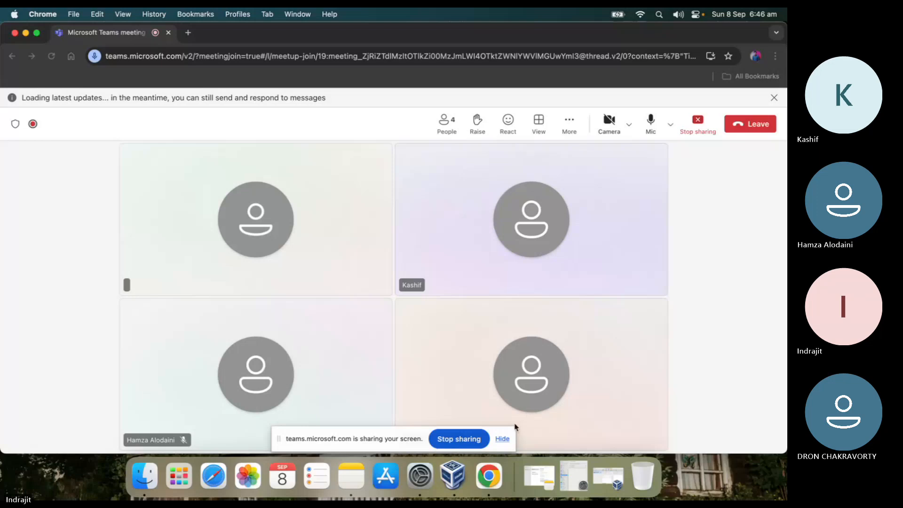
Hide the screen-sharing notice and open the bookmarked Licensing portal - M365 admin center in a new Chrome tab
left_click(502, 439)
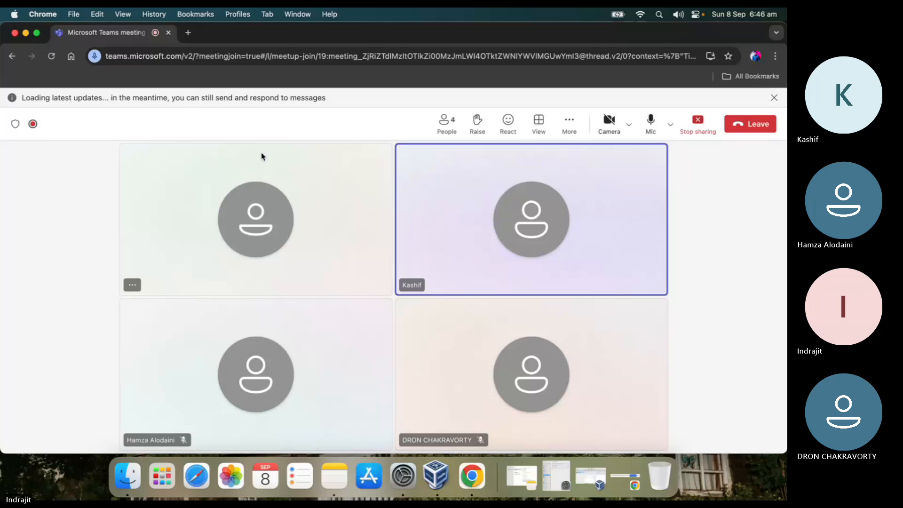
left_click(188, 33)
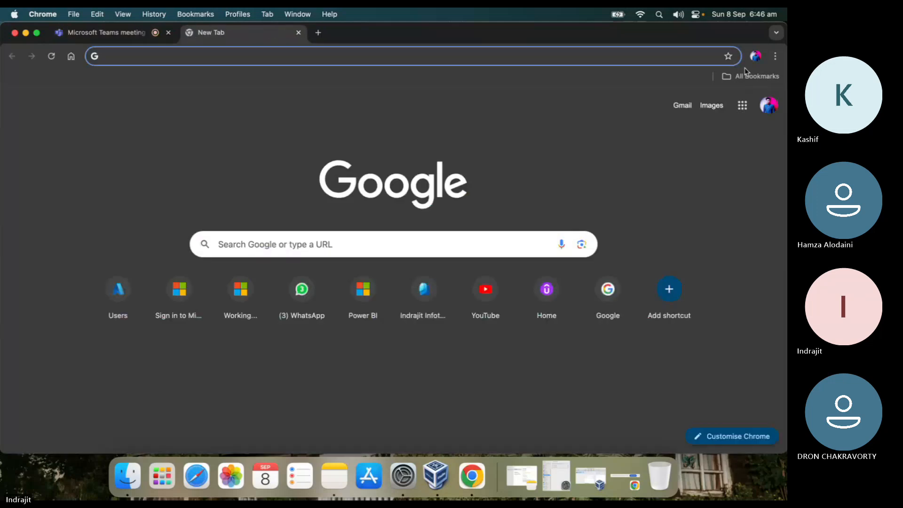
left_click(764, 77)
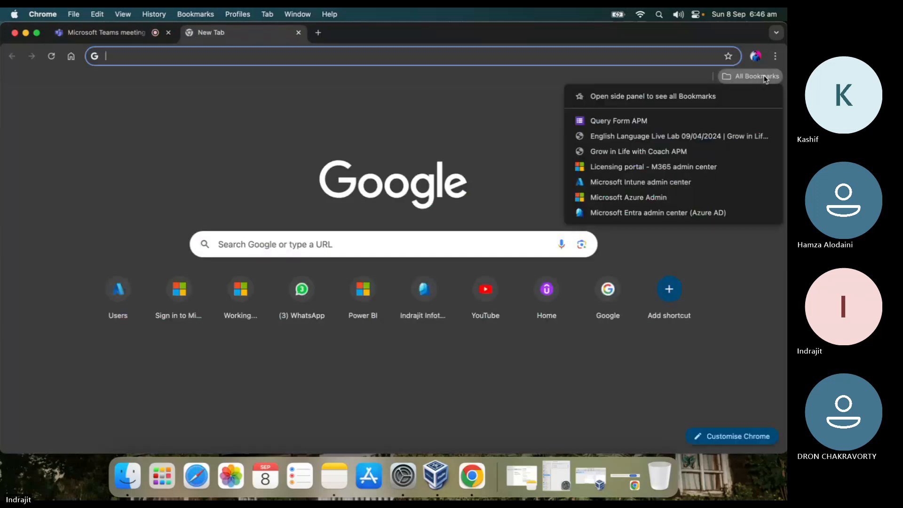
left_click(651, 167)
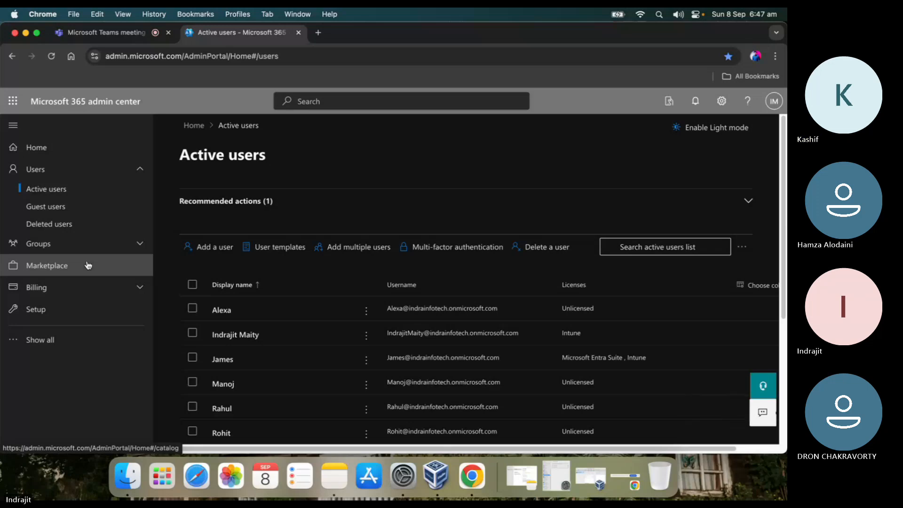
Open the Microsoft Intune Plan 1 Trial from the organization's billing products and examine its license and subscription settings
left_click(41, 292)
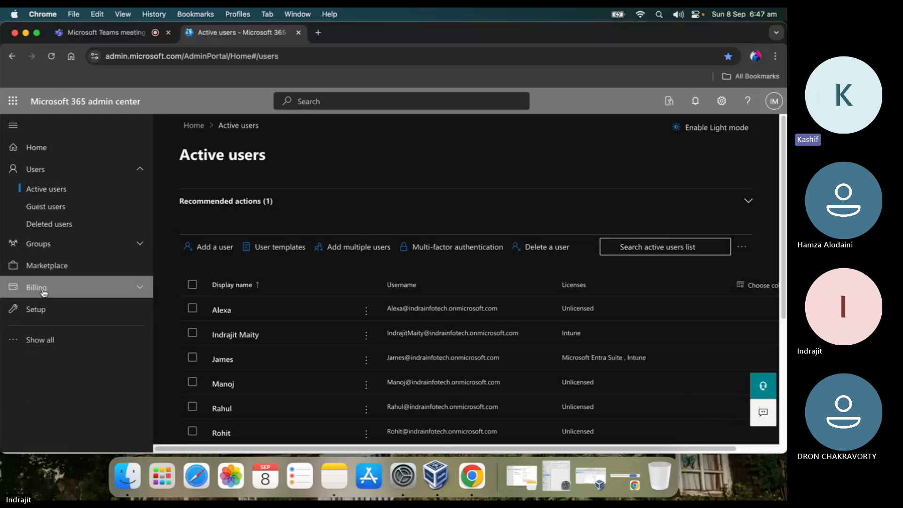
left_click(52, 307)
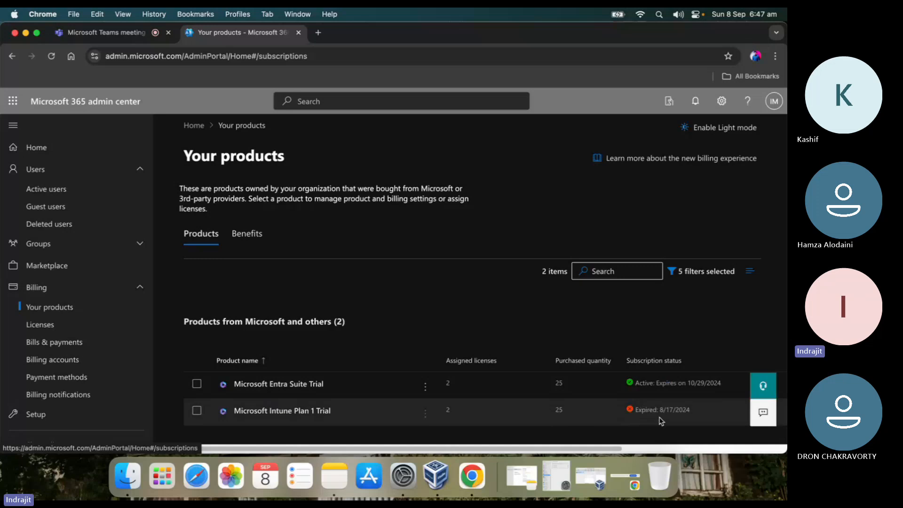
left_click(273, 411)
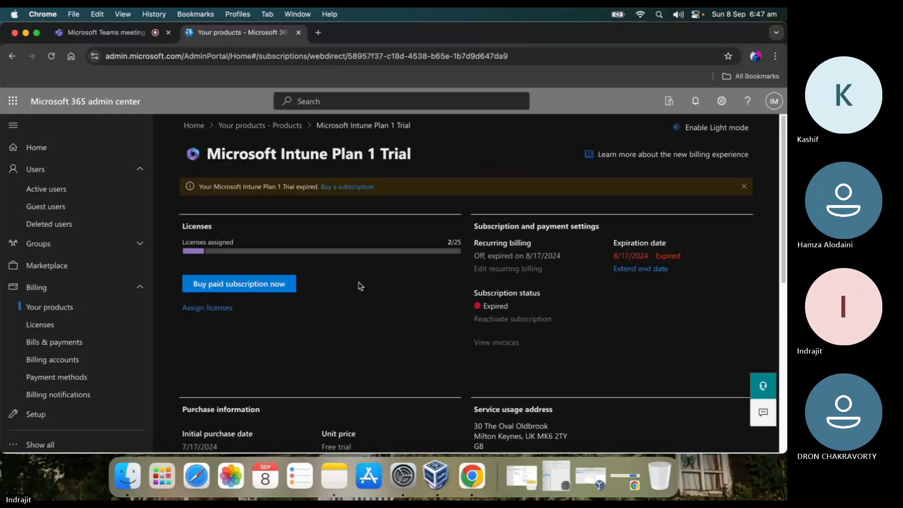
scroll(340, 375, "down", 2)
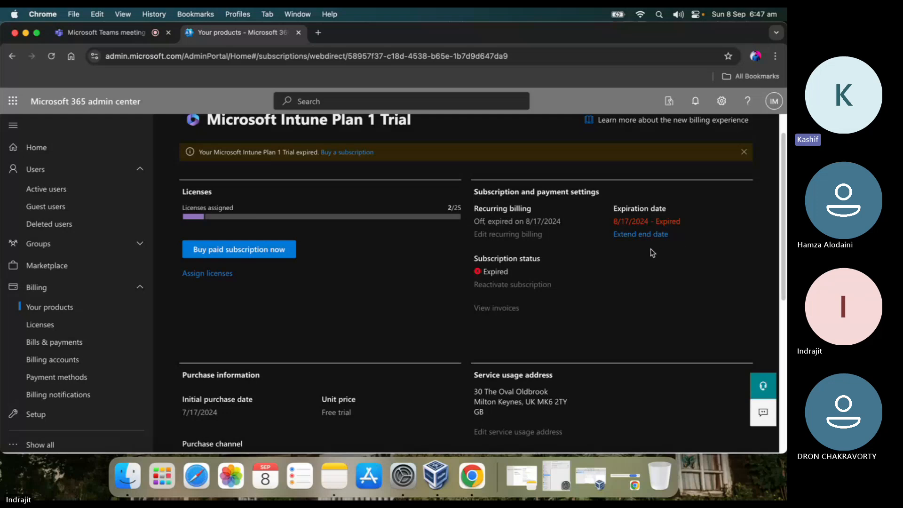
Extend the expired Microsoft Intune Plan 1 Trial using the saved Visa payment method, and return to the organization's product list
left_click(635, 235)
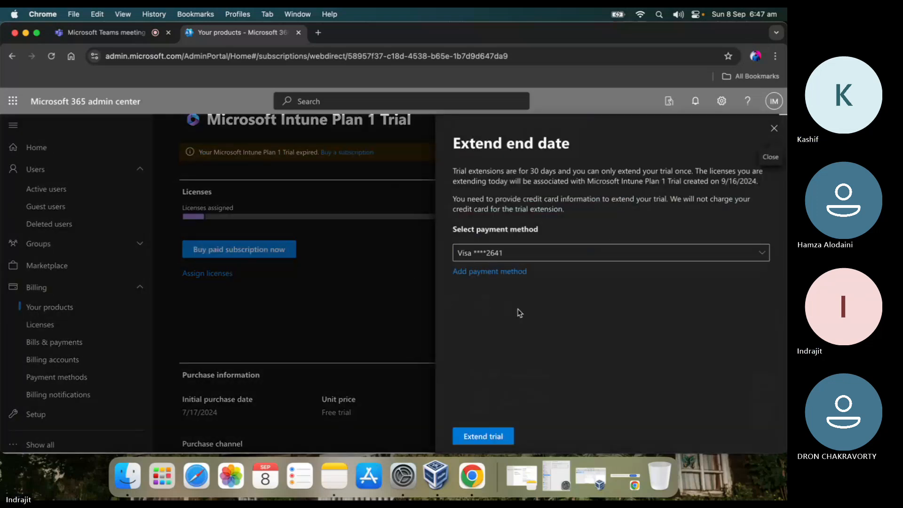
left_click(488, 438)
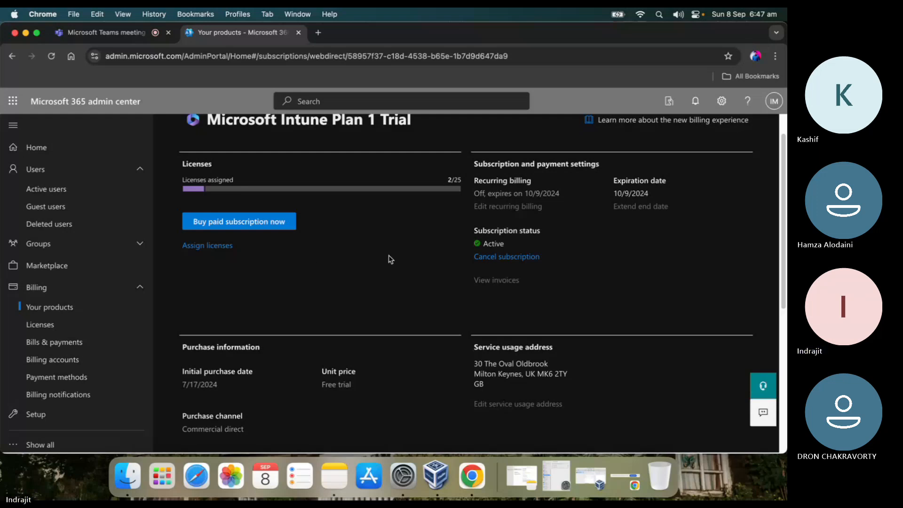
left_click(54, 325)
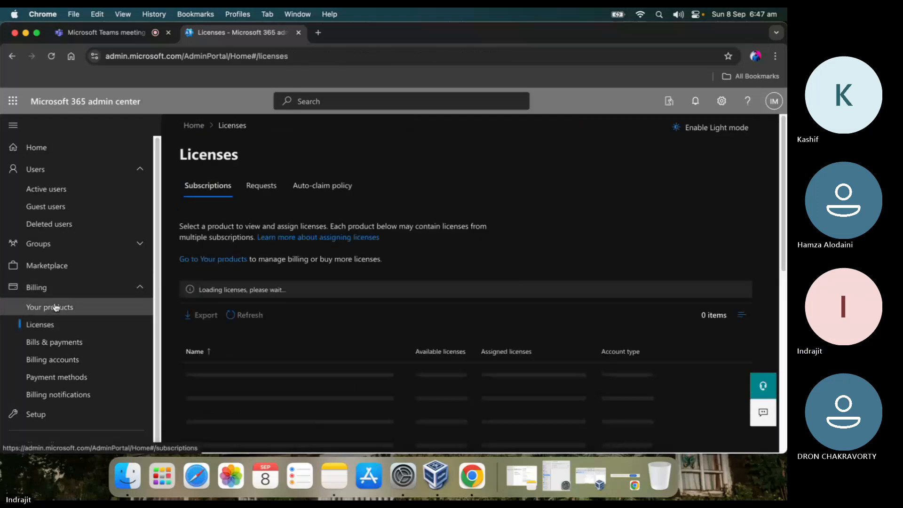
left_click(56, 307)
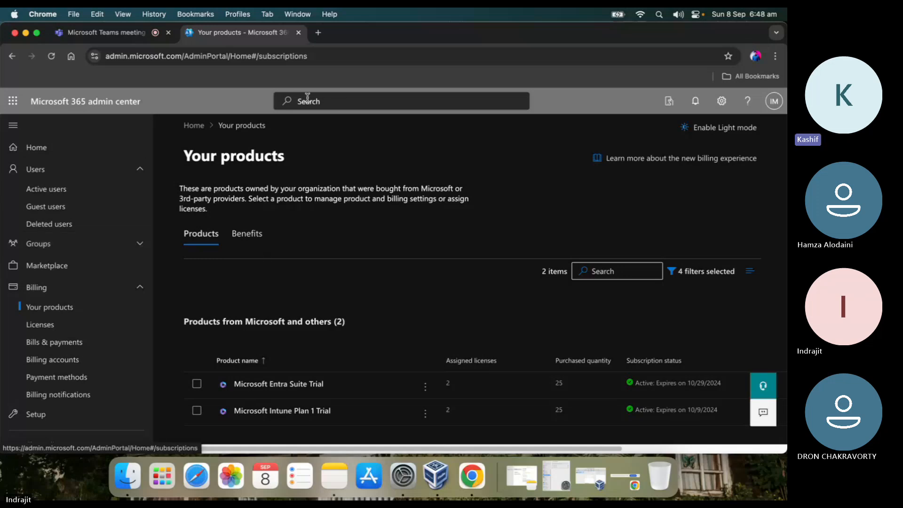
Open the bookmarked Microsoft Intune admin center in a new Chrome tab
left_click(318, 32)
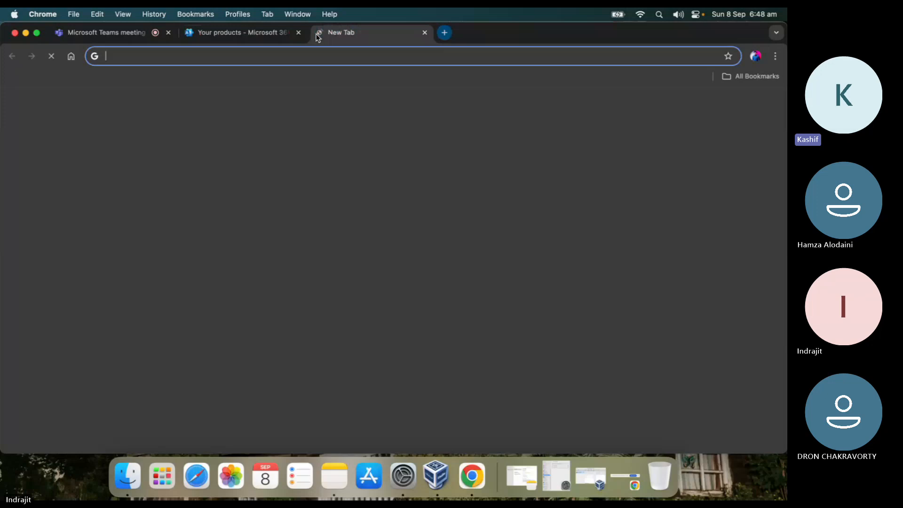
left_click(752, 76)
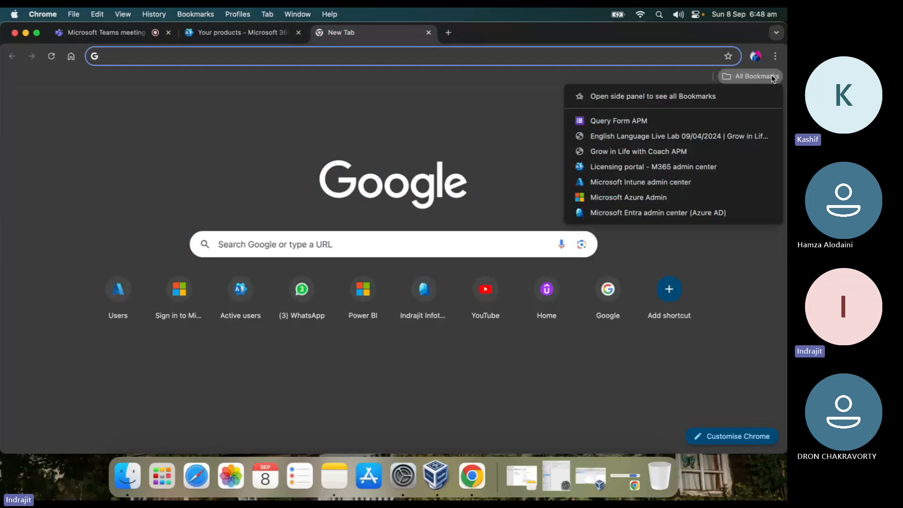
left_click(650, 184)
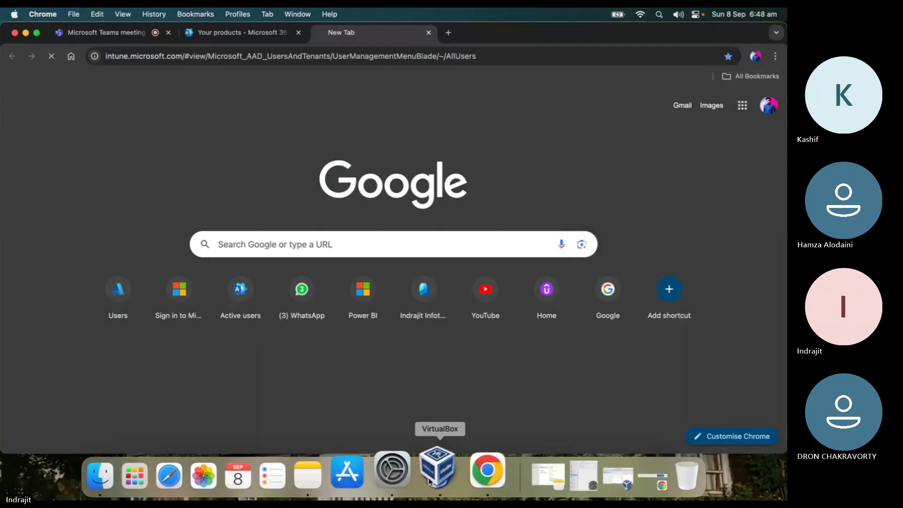
left_click(436, 475)
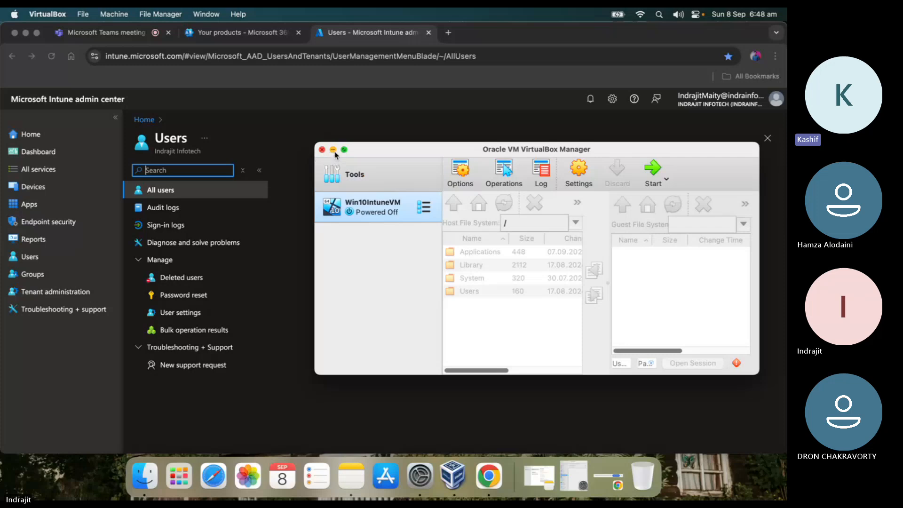
left_click(333, 150)
left_click(229, 34)
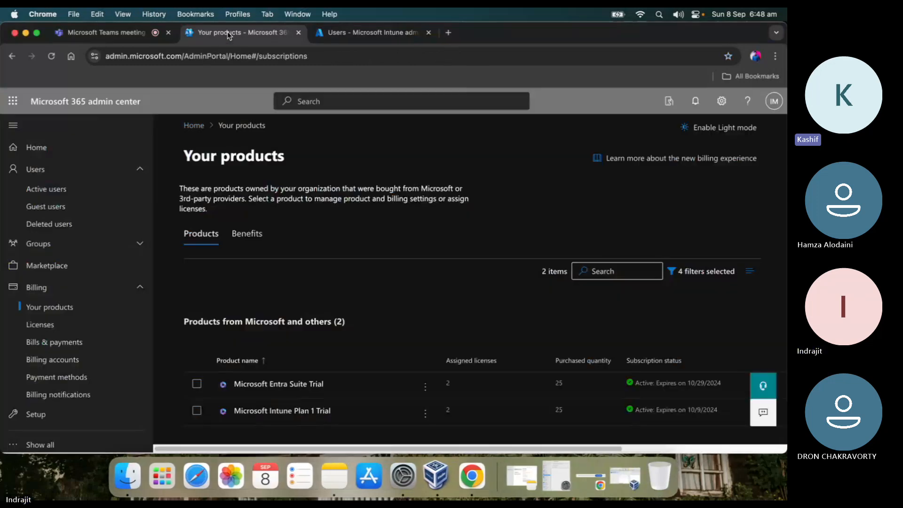
left_click(362, 33)
left_click(448, 33)
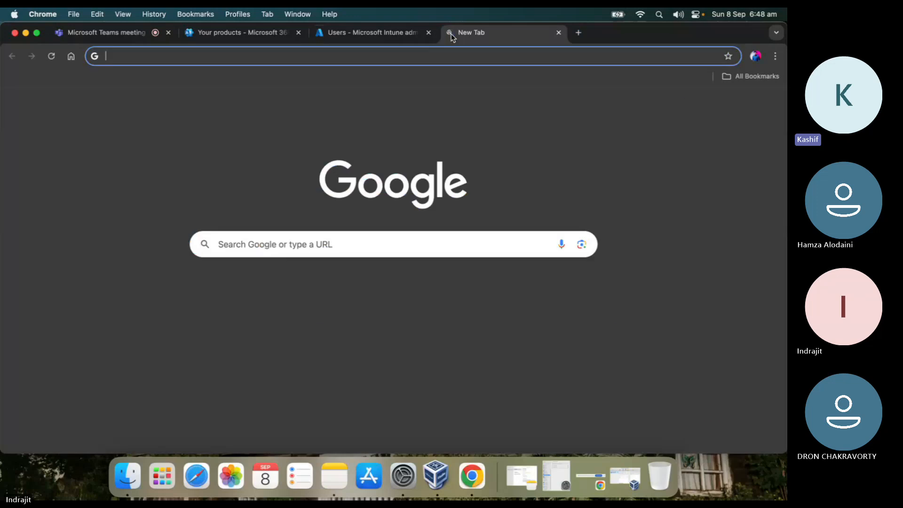
left_click(753, 77)
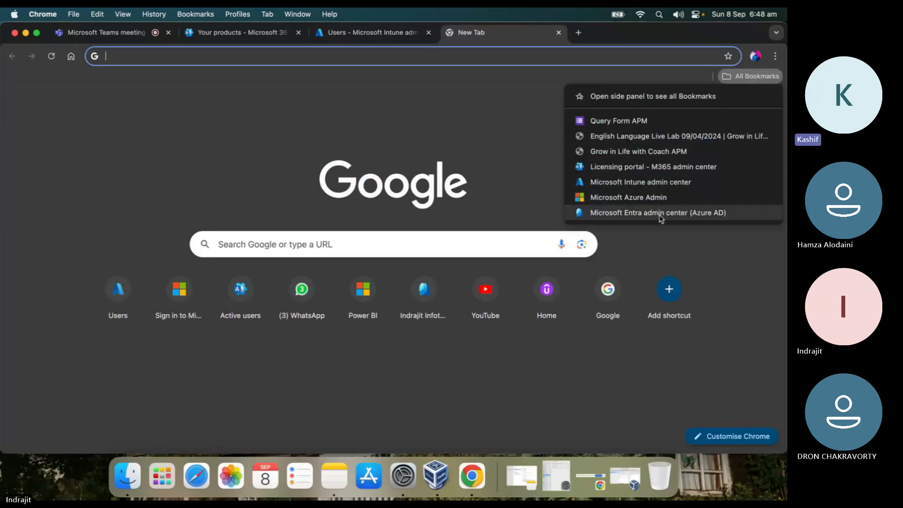
Switch to the Microsoft Teams meeting in Chrome and stop sharing the screen
left_click(83, 30)
left_click(94, 34)
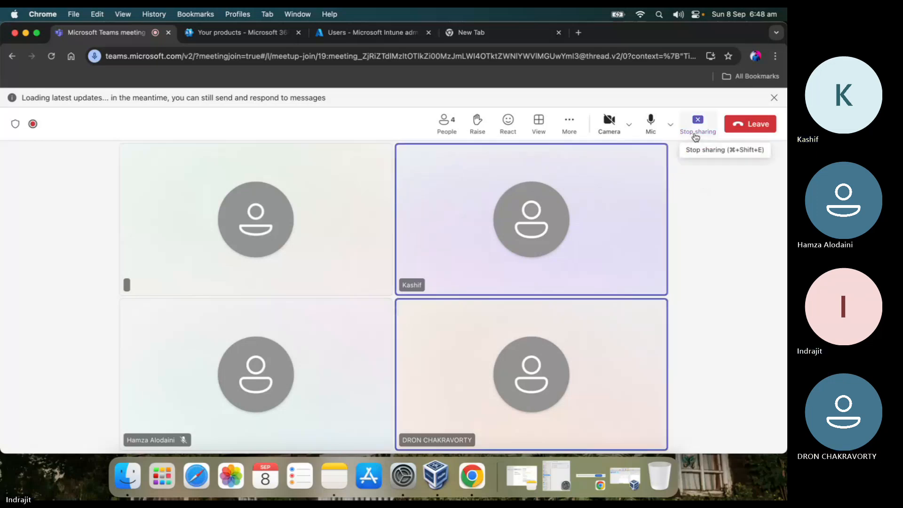
left_click(696, 134)
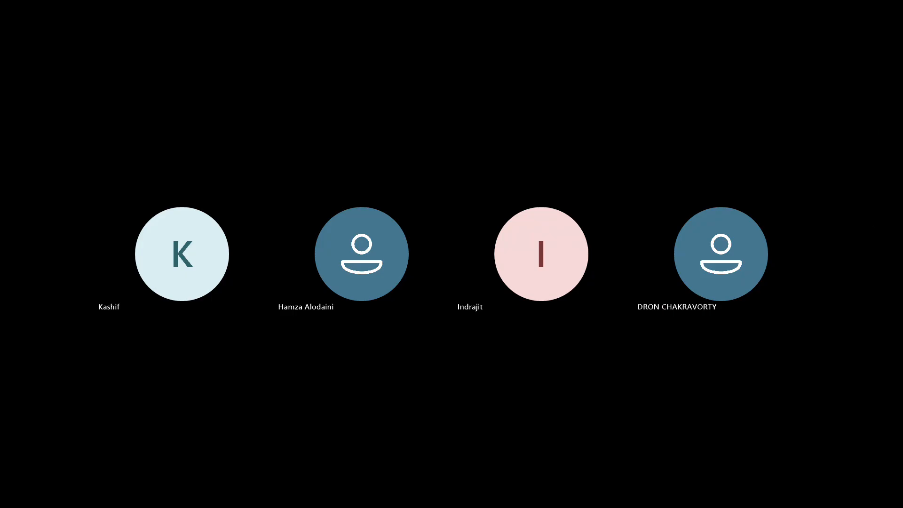